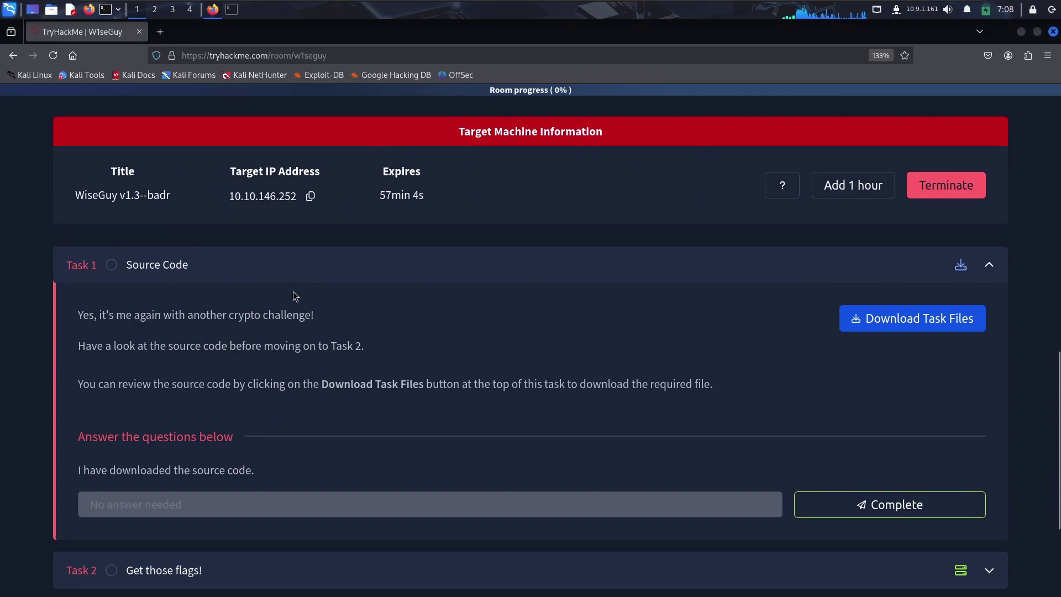
Download the W1seGuy Task 1 source file source-1705339805281.py.
{"action": "left_click_drag", "start_coordinate": [82, 313], "coordinate": [322, 314]}
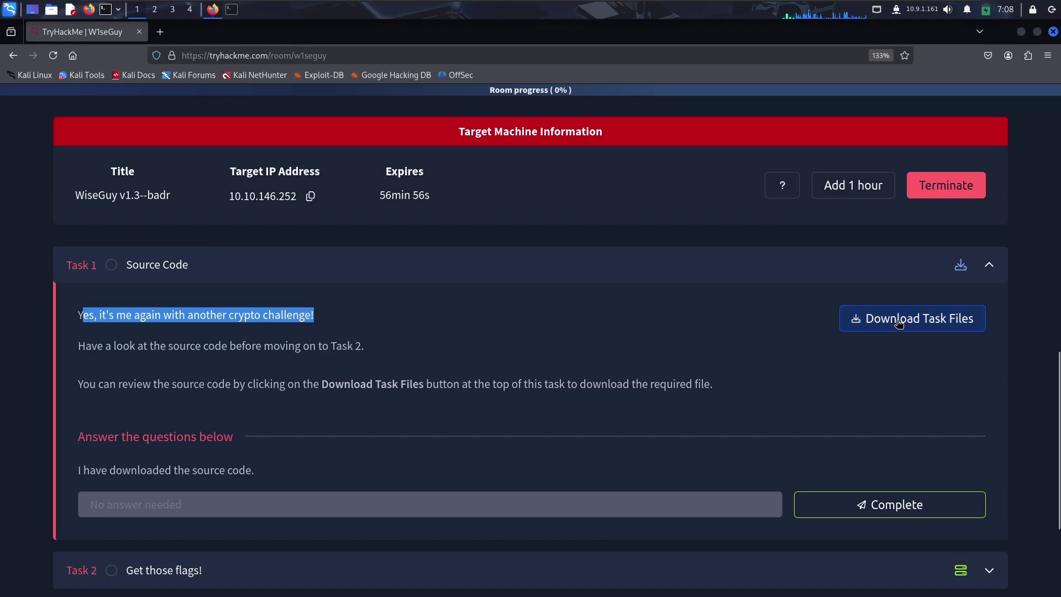
{"action": "left_click", "coordinate": [915, 323]}
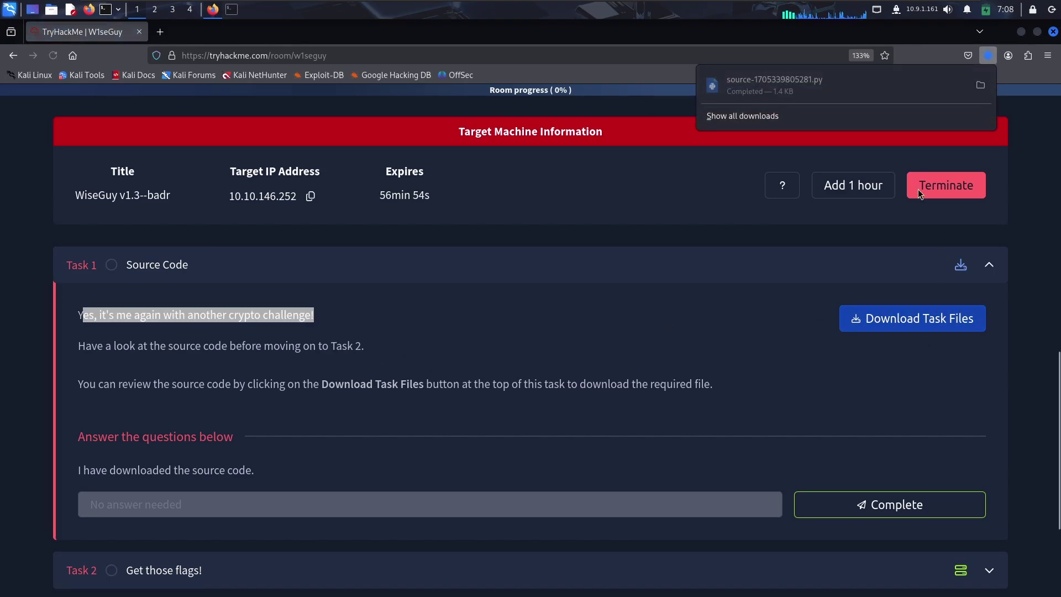
Open source-1705339805281.py in a maximized Mousepad, mark the 0.0.0.0 bind address and enlarge the text.
{"action": "left_click", "coordinate": [798, 79]}
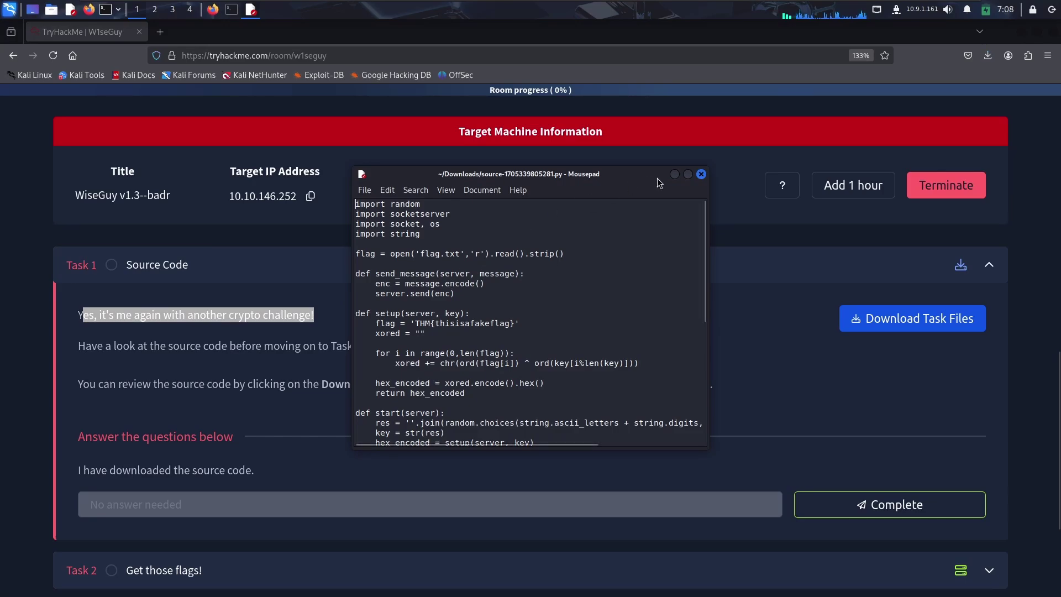
{"action": "left_click", "coordinate": [688, 174]}
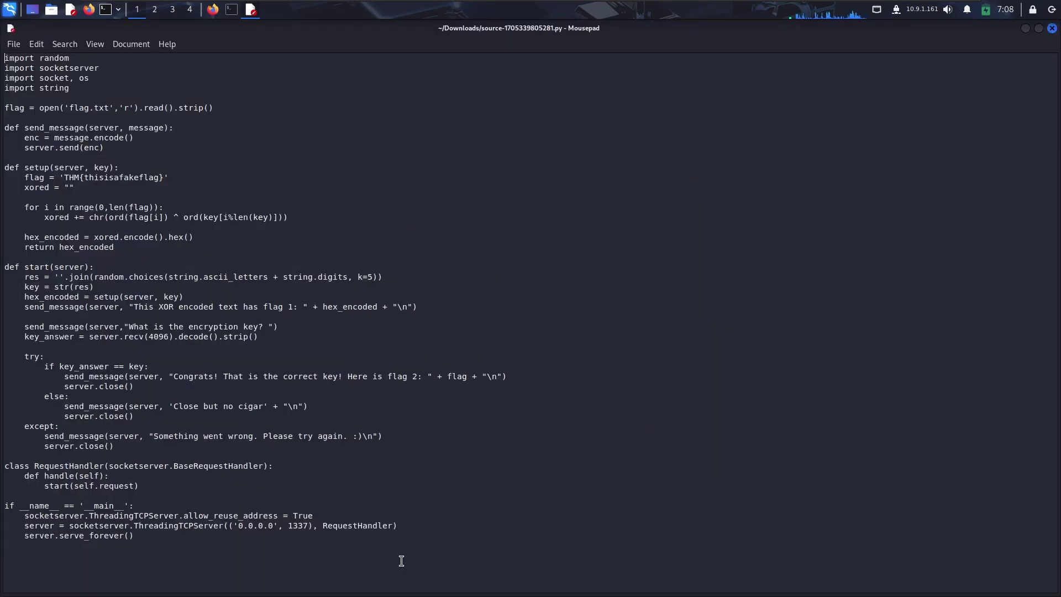
{"action": "left_click", "coordinate": [233, 526]}
{"action": "key", "text": "shift+Right"}
{"action": "key", "text": "shift+Right"}
{"action": "key", "text": "shift+Right"}
{"action": "key", "text": "shift+Right"}
{"action": "key", "text": "shift+Right"}
{"action": "key", "text": "shift+Right"}
{"action": "key", "text": "shift+Right"}
{"action": "key", "text": "shift+Right"}
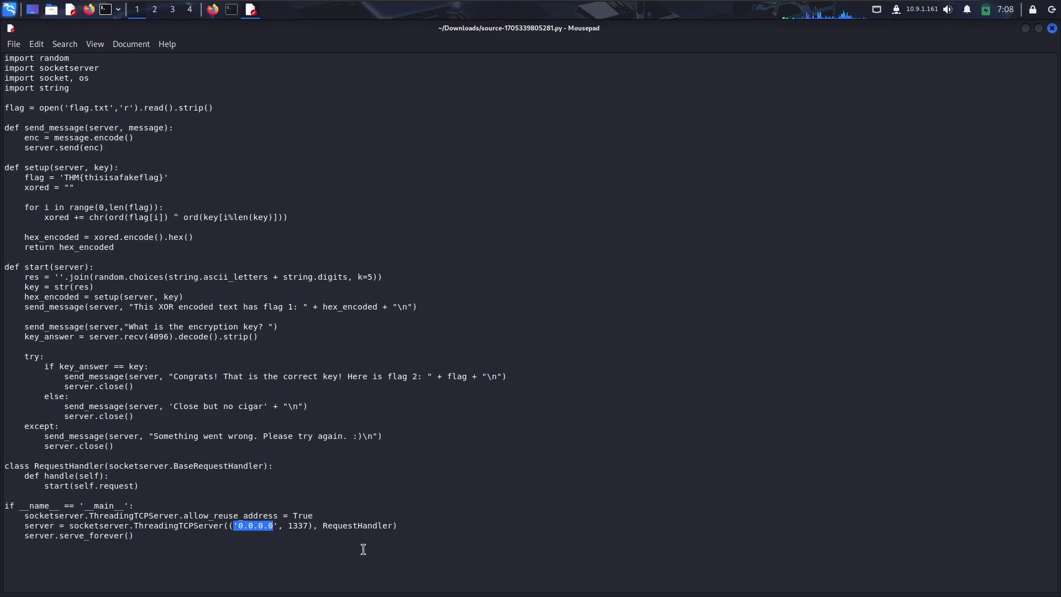
{"action": "key", "text": "ctrl+plus"}
{"action": "key", "text": "ctrl+plus"}
{"action": "key", "text": "ctrl+plus"}
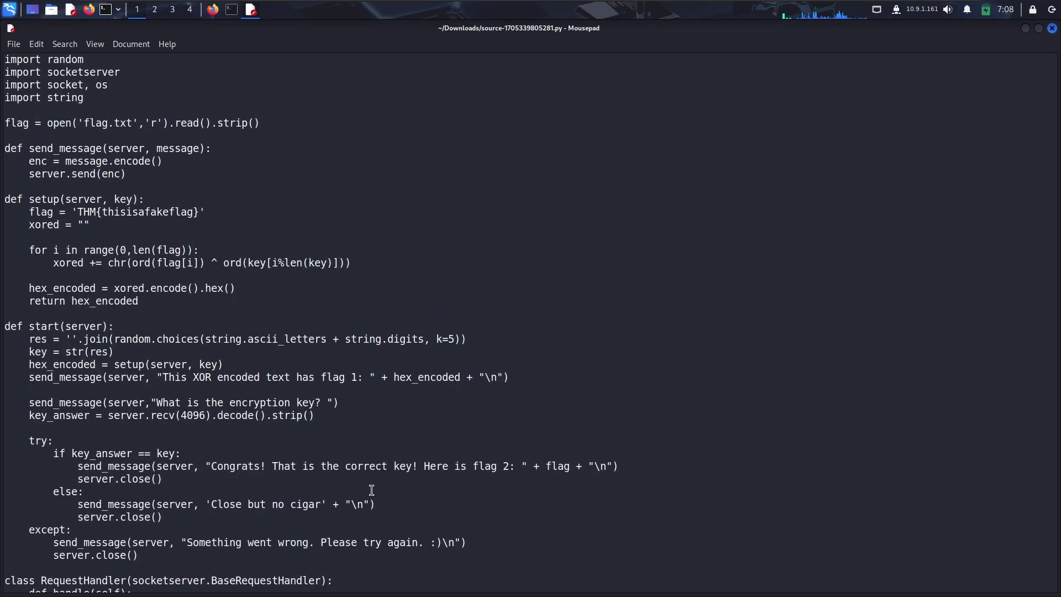
Review the server code around port 1337, then select the entire script.
{"action": "scroll", "coordinate": [420, 454], "scroll_direction": "down", "scroll_amount": 3}
{"action": "double_click", "coordinate": [362, 574]}
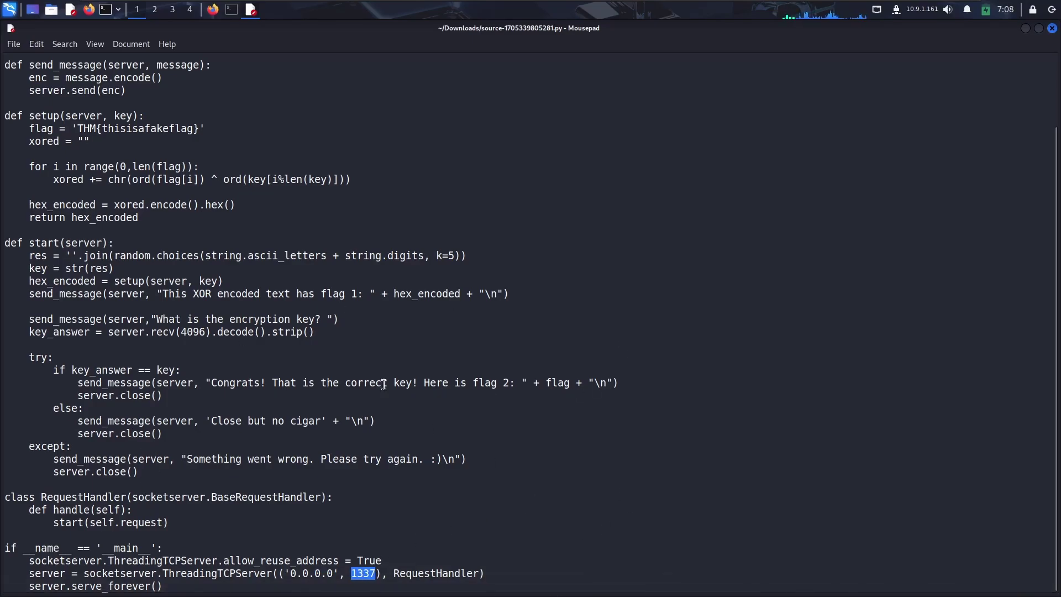
{"action": "scroll", "coordinate": [199, 318], "scroll_direction": "up", "scroll_amount": 3}
{"action": "scroll", "coordinate": [304, 303], "scroll_direction": "down", "scroll_amount": 2}
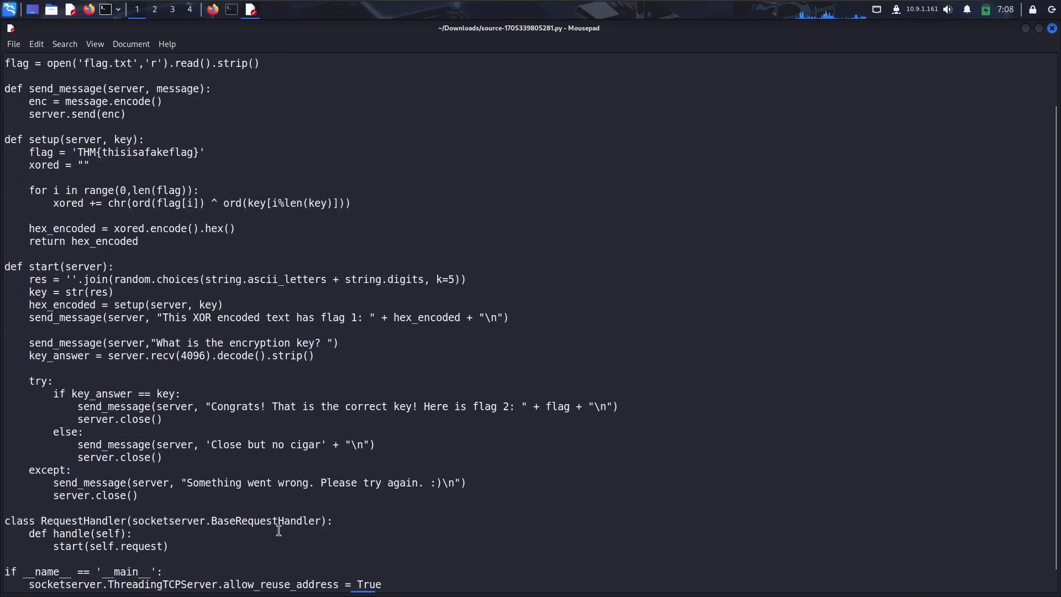
{"action": "key", "text": "ctrl+a"}
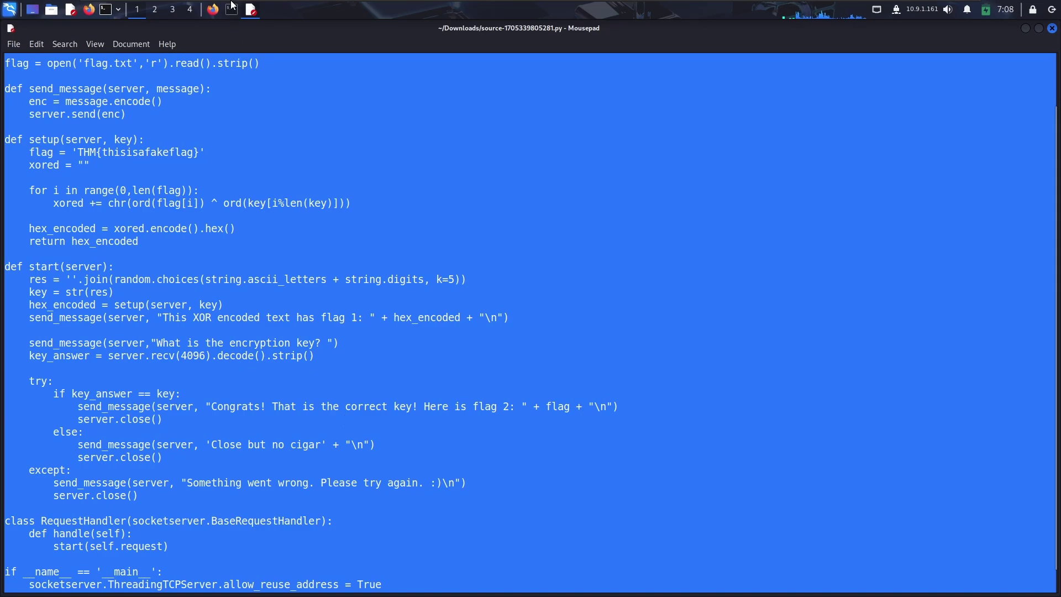
Search 'chat gpt' in a new Firefox tab and launch ChatGPT from OpenAI's Introducing ChatGPT page.
{"action": "left_click", "coordinate": [213, 10]}
{"action": "key", "text": "ctrl+t"}
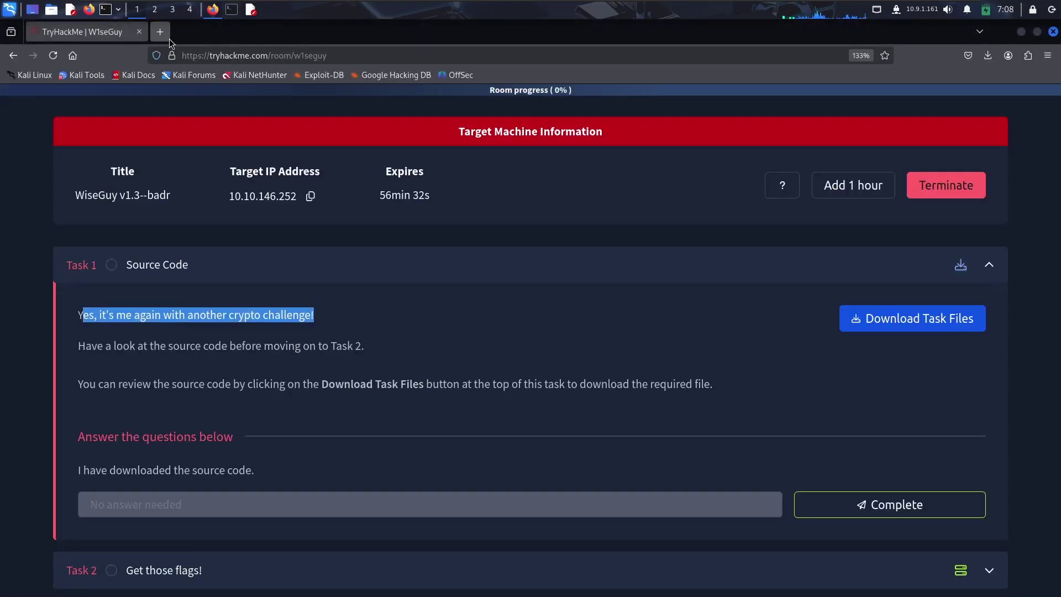
{"action": "type", "text": "chat"}
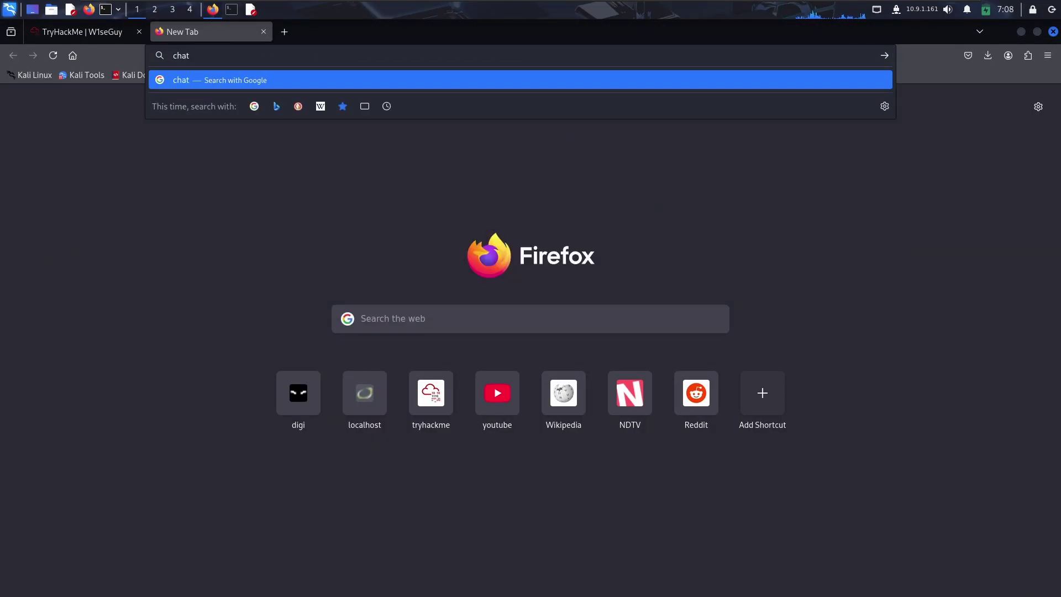
{"action": "type", "text": " gpt"}
{"action": "key", "text": "Return"}
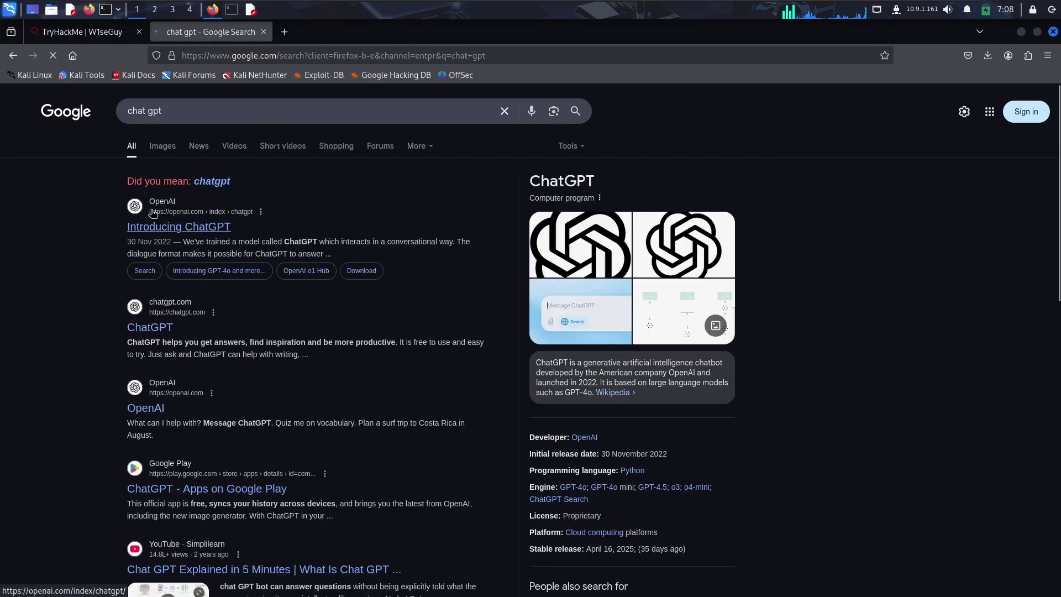
{"action": "left_click", "coordinate": [168, 225]}
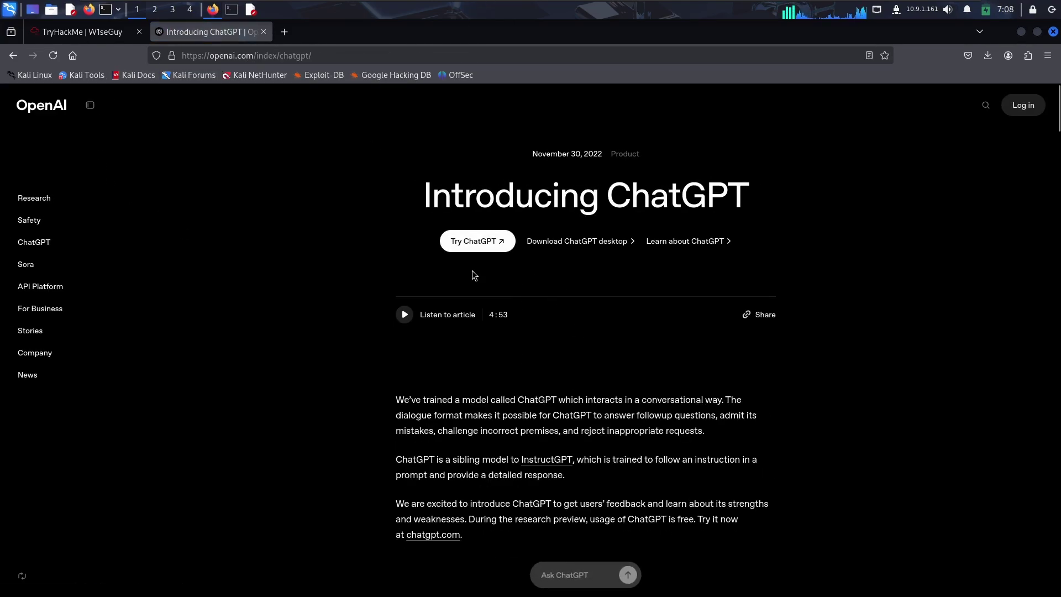
{"action": "left_click", "coordinate": [477, 241]}
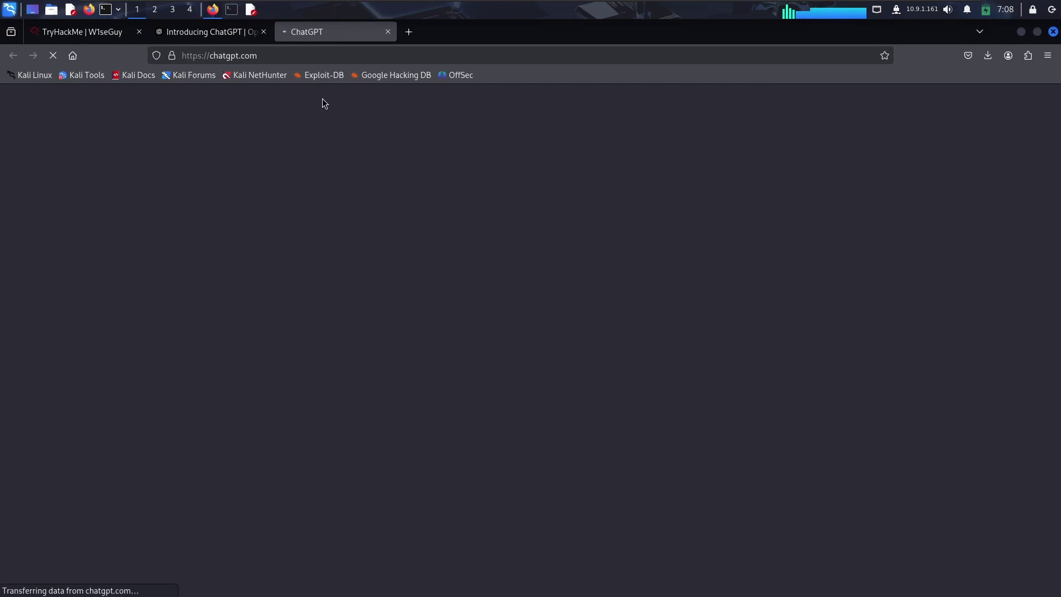
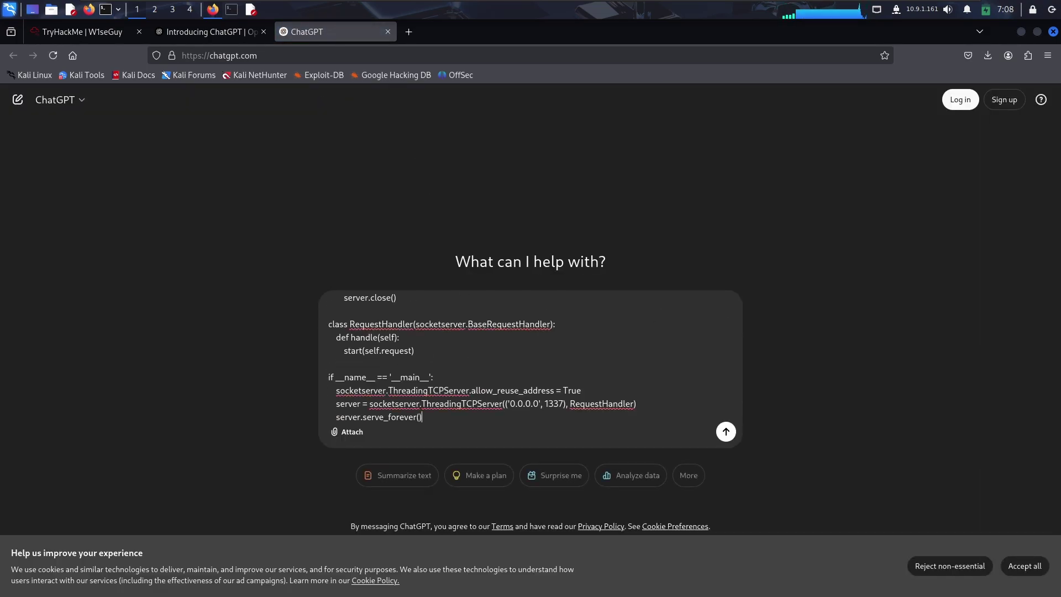
Send the pasted W1seGuy source to ChatGPT and read its explanation of the XOR server.
{"action": "key", "text": "Return"}
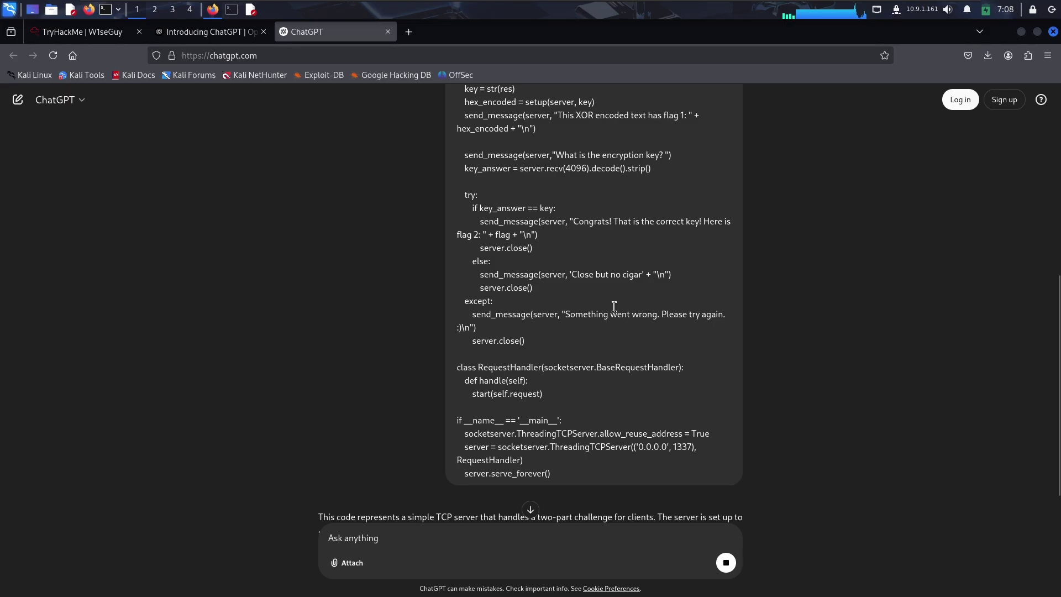
{"action": "scroll", "coordinate": [614, 307], "scroll_direction": "down", "scroll_amount": 5}
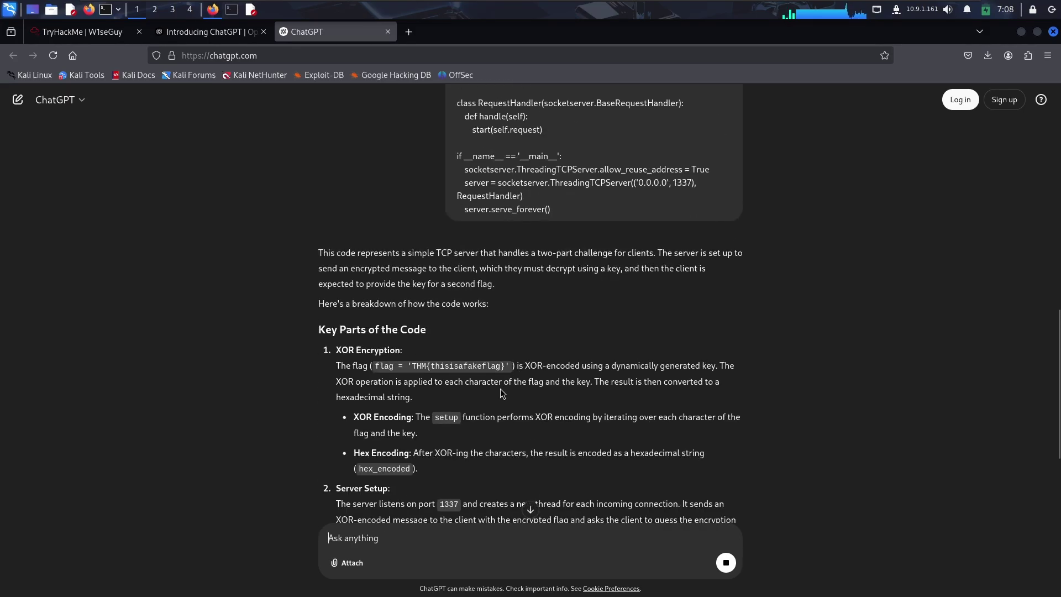
{"action": "scroll", "coordinate": [499, 389], "scroll_direction": "down", "scroll_amount": 4}
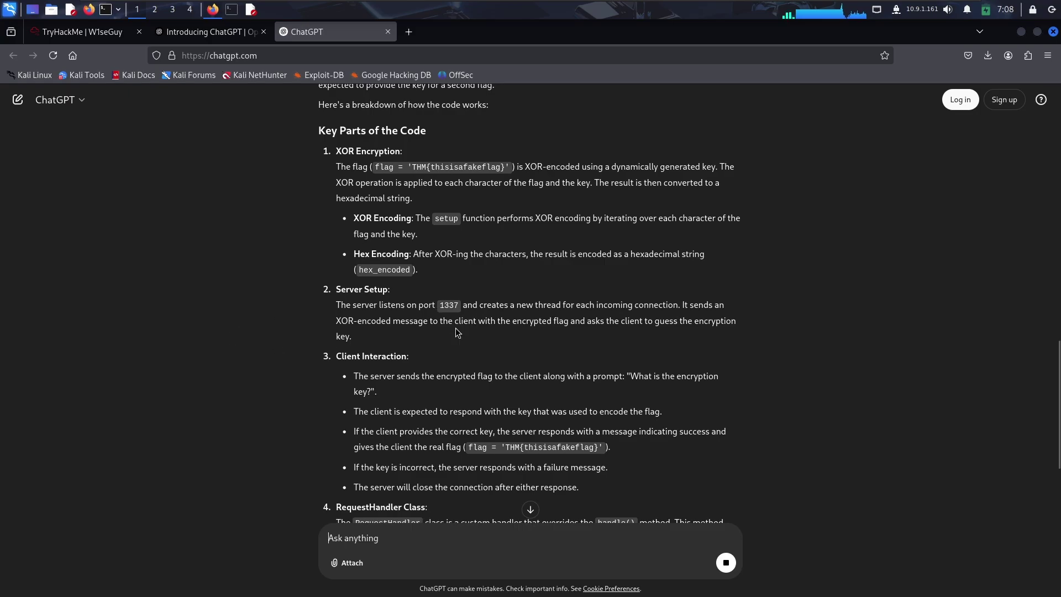
{"action": "scroll", "coordinate": [457, 335], "scroll_direction": "down", "scroll_amount": 4}
{"action": "scroll", "coordinate": [470, 348], "scroll_direction": "down", "scroll_amount": 2}
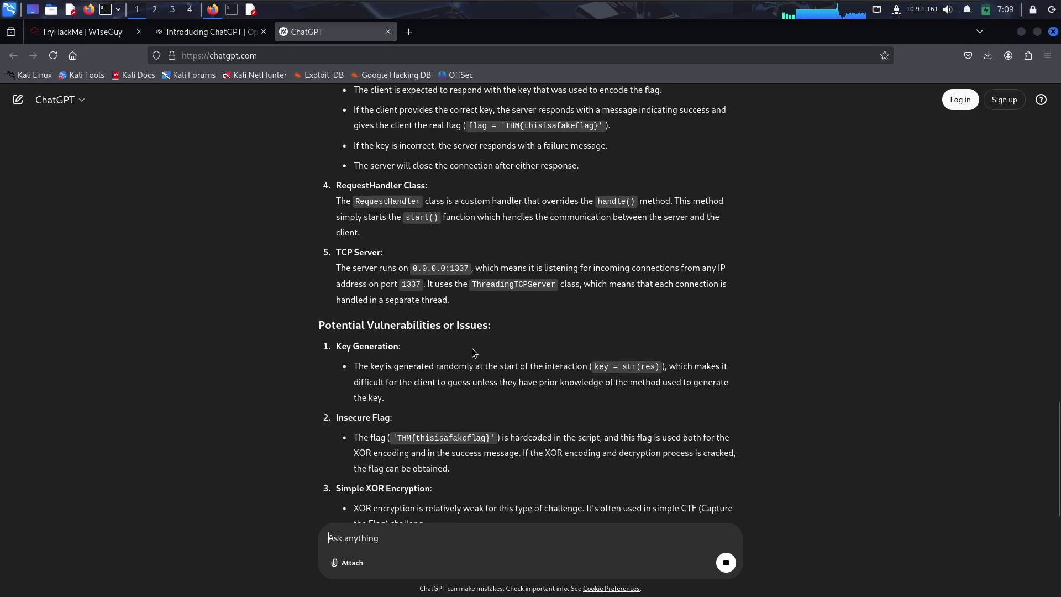
{"action": "scroll", "coordinate": [475, 356], "scroll_direction": "down", "scroll_amount": 3}
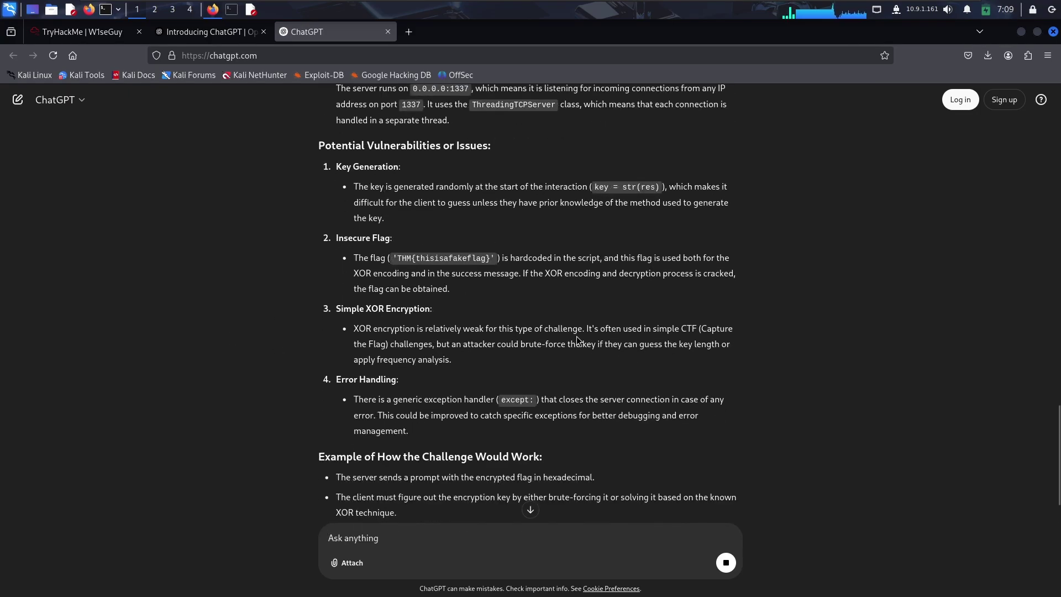
{"action": "scroll", "coordinate": [581, 342], "scroll_direction": "down", "scroll_amount": 4}
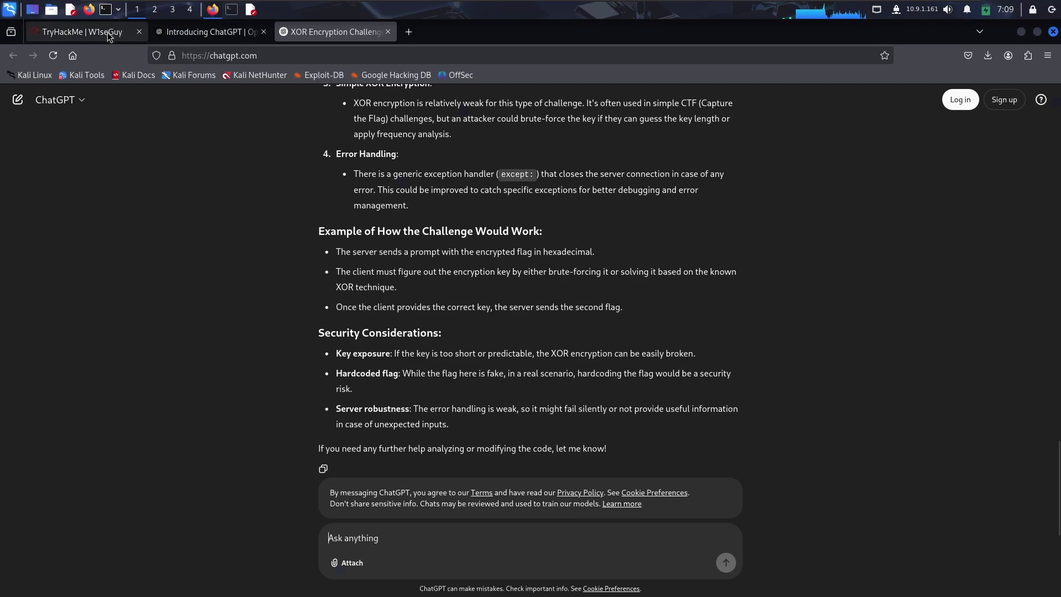
{"action": "left_click", "coordinate": [83, 31]}
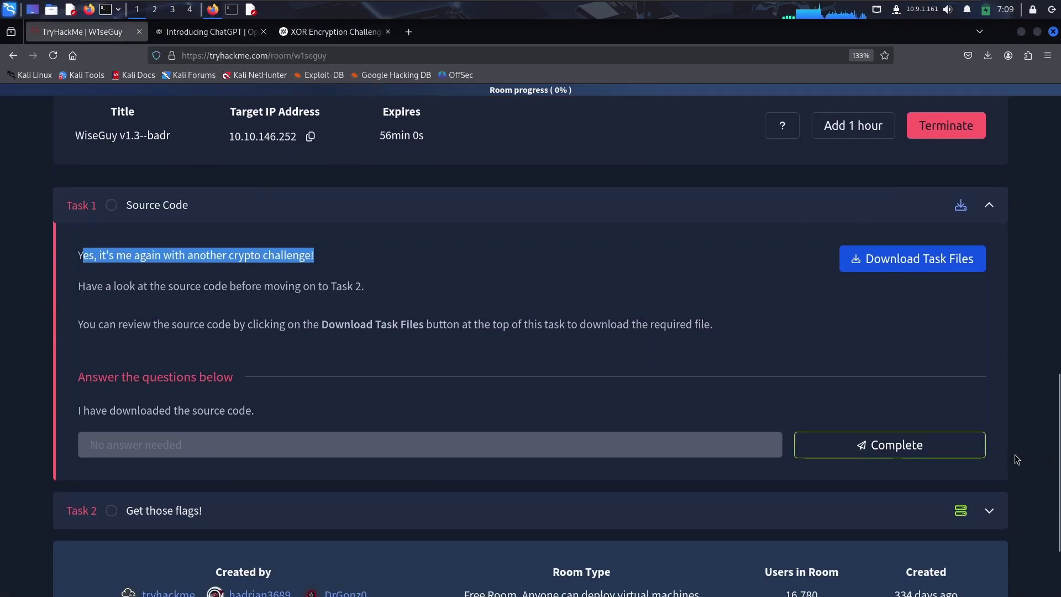
Mark Task 1 complete and expand Task 2 'Get those flags!' to read its description.
{"action": "left_click", "coordinate": [973, 446]}
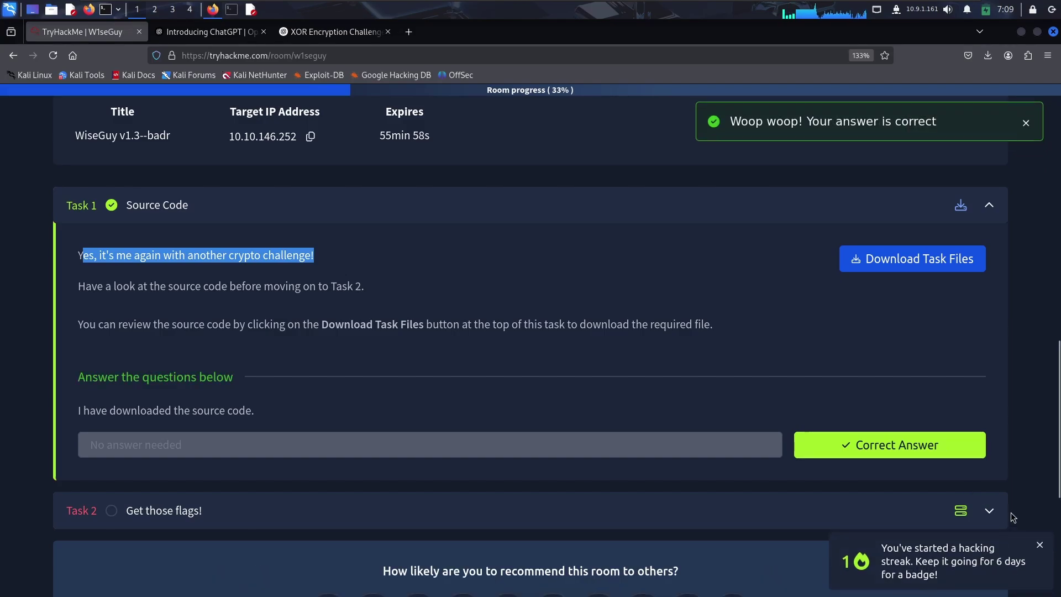
{"action": "left_click", "coordinate": [989, 510]}
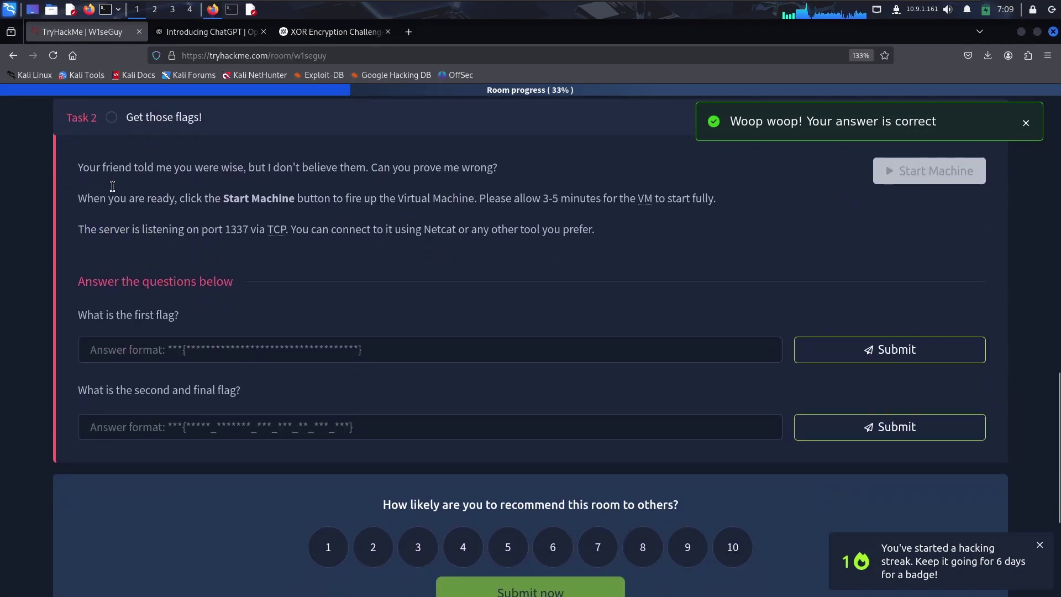
{"action": "left_click_drag", "start_coordinate": [78, 167], "coordinate": [521, 170]}
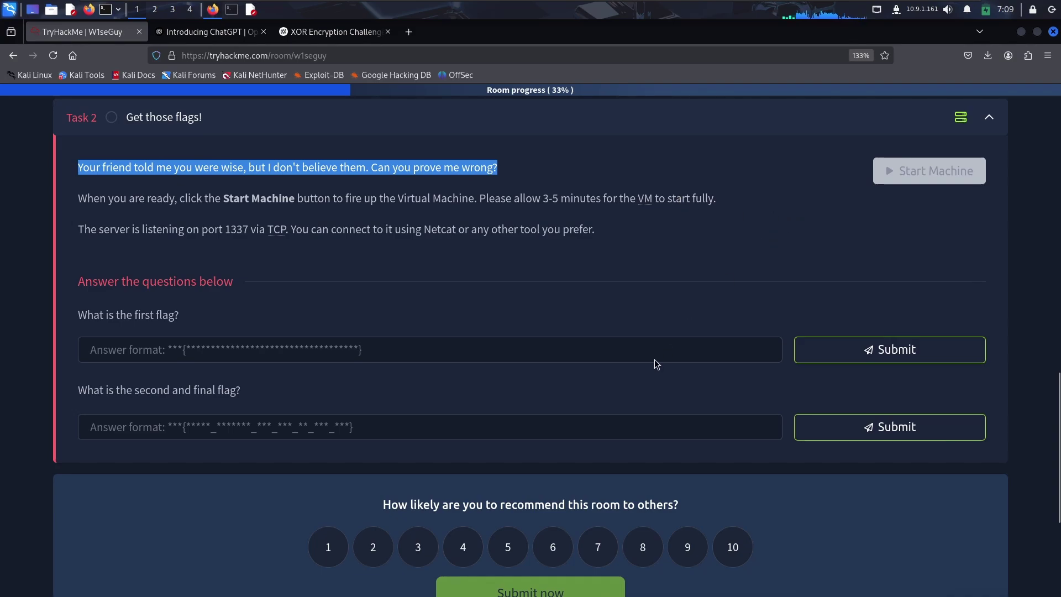
{"action": "left_click_drag", "start_coordinate": [97, 232], "coordinate": [247, 233]}
{"action": "left_click", "coordinate": [250, 9]}
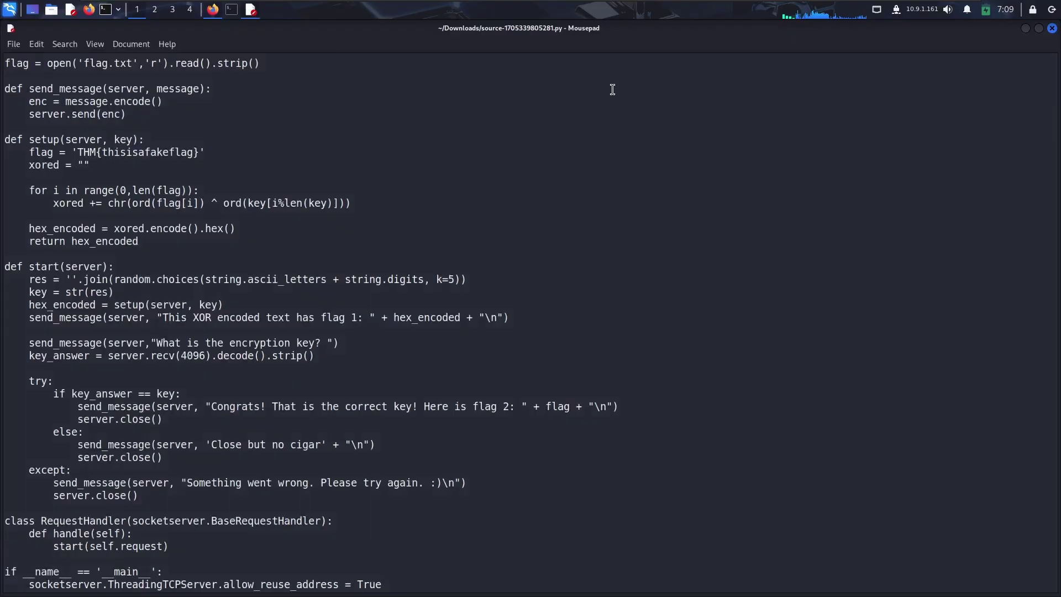
{"action": "scroll", "coordinate": [396, 531], "scroll_direction": "down", "scroll_amount": 1}
{"action": "left_click_drag", "start_coordinate": [382, 575], "coordinate": [339, 574]}
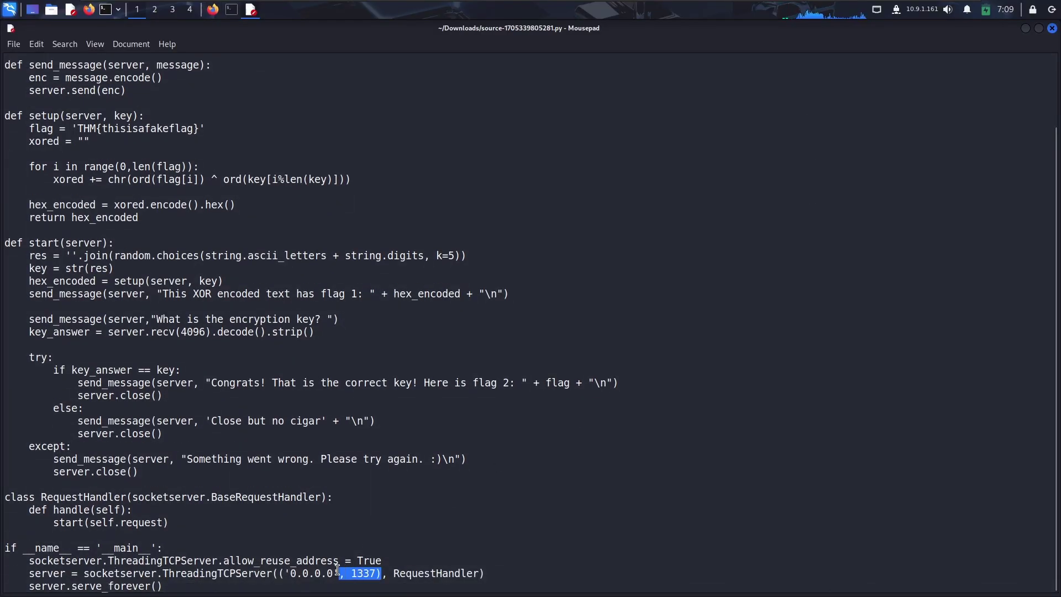
{"action": "left_click", "coordinate": [213, 9]}
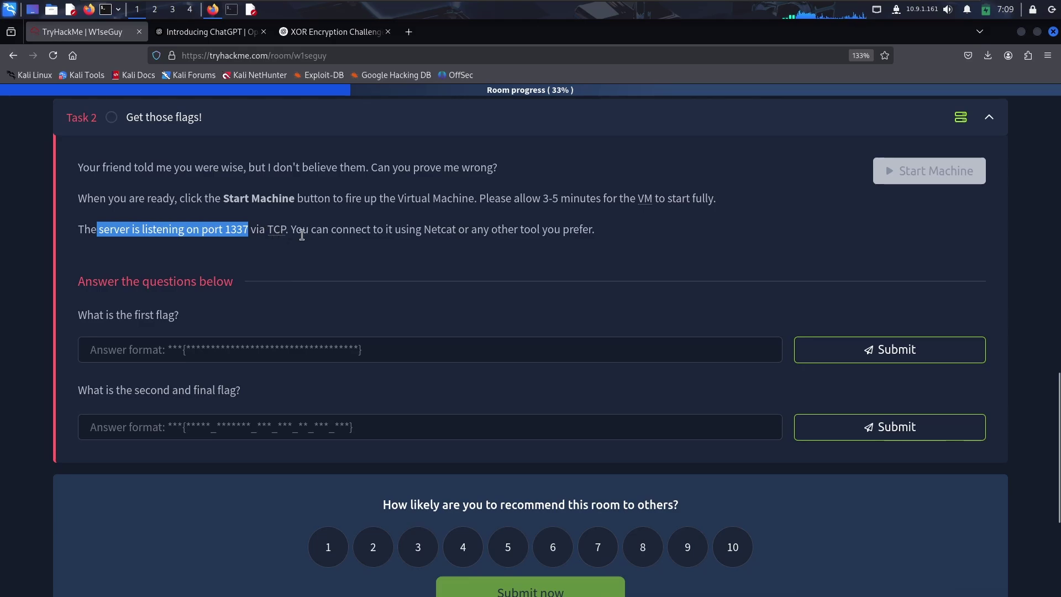
{"action": "left_click_drag", "start_coordinate": [295, 231], "coordinate": [624, 241]}
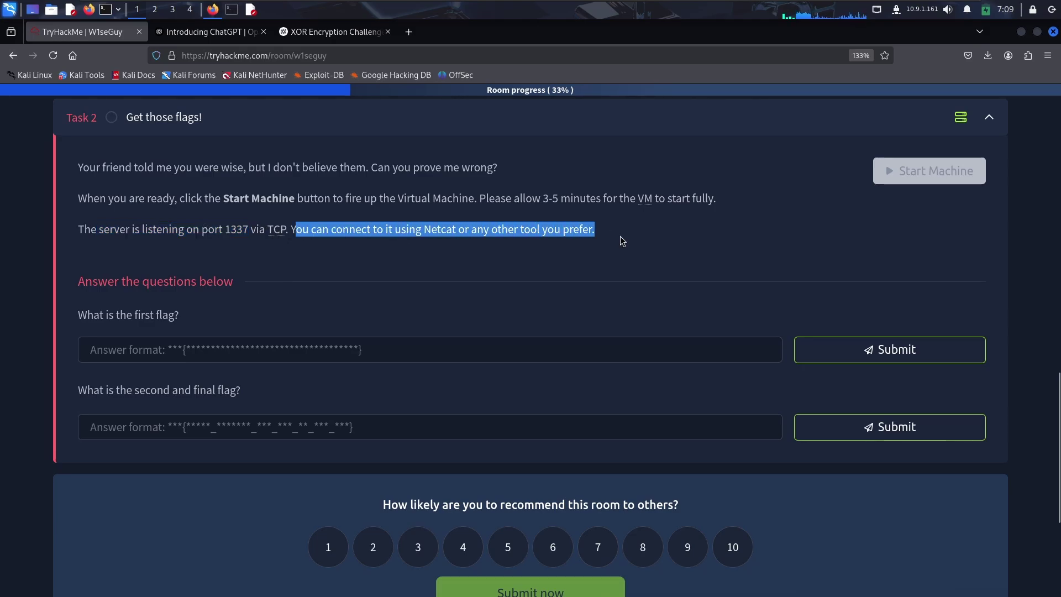
{"action": "left_click", "coordinate": [426, 275]}
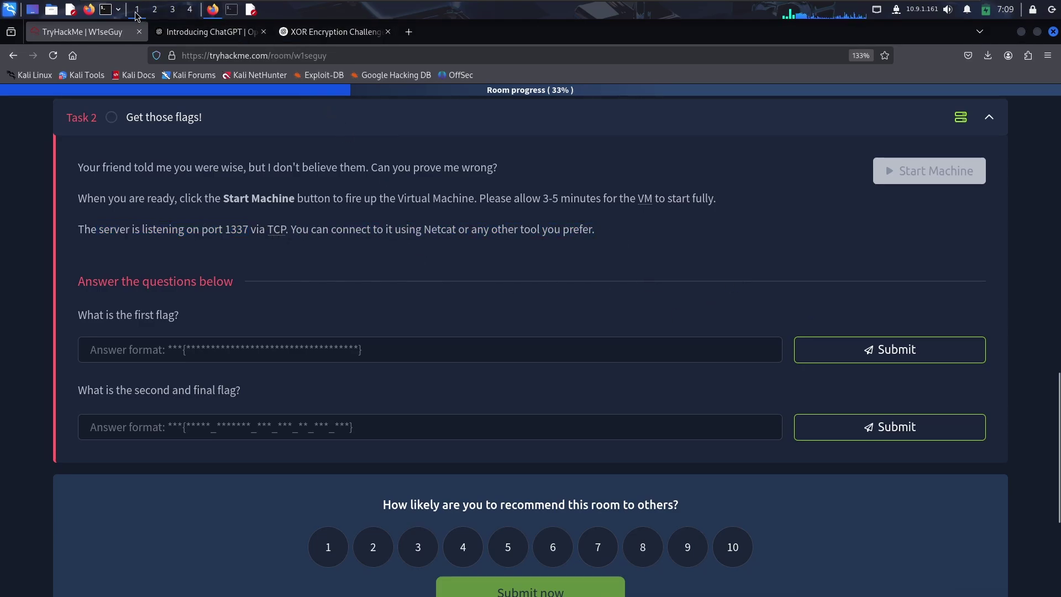
Open a terminal with enlarged text and copy the target machine's IP from the room page.
{"action": "left_click", "coordinate": [104, 9]}
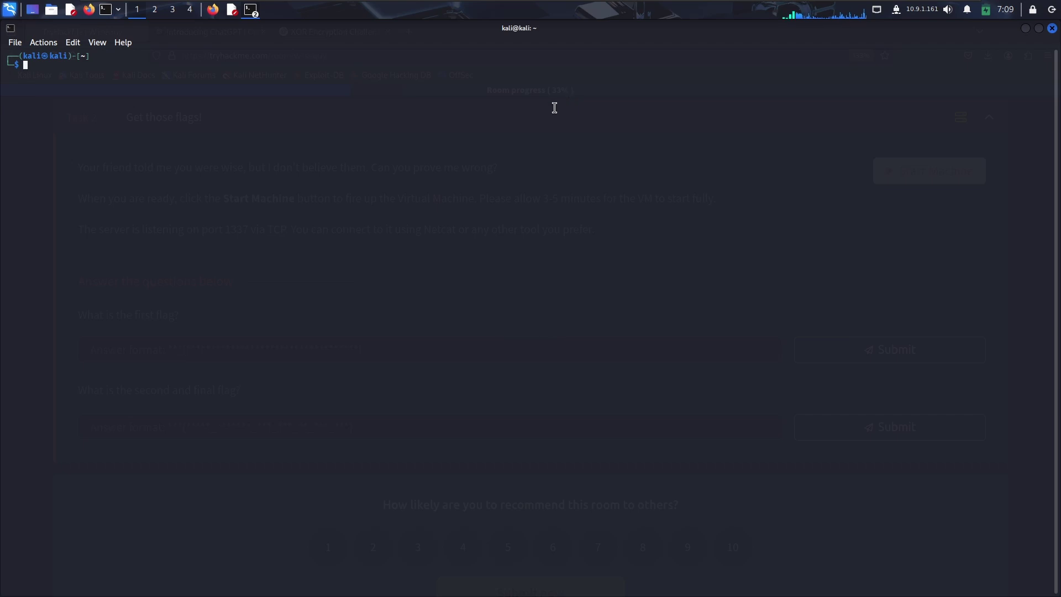
{"action": "key", "text": "ctrl+plus"}
{"action": "key", "text": "ctrl+plus"}
{"action": "key", "text": "ctrl+plus"}
{"action": "key", "text": "ctrl+plus"}
{"action": "key", "text": "ctrl+plus"}
{"action": "key", "text": "ctrl+plus"}
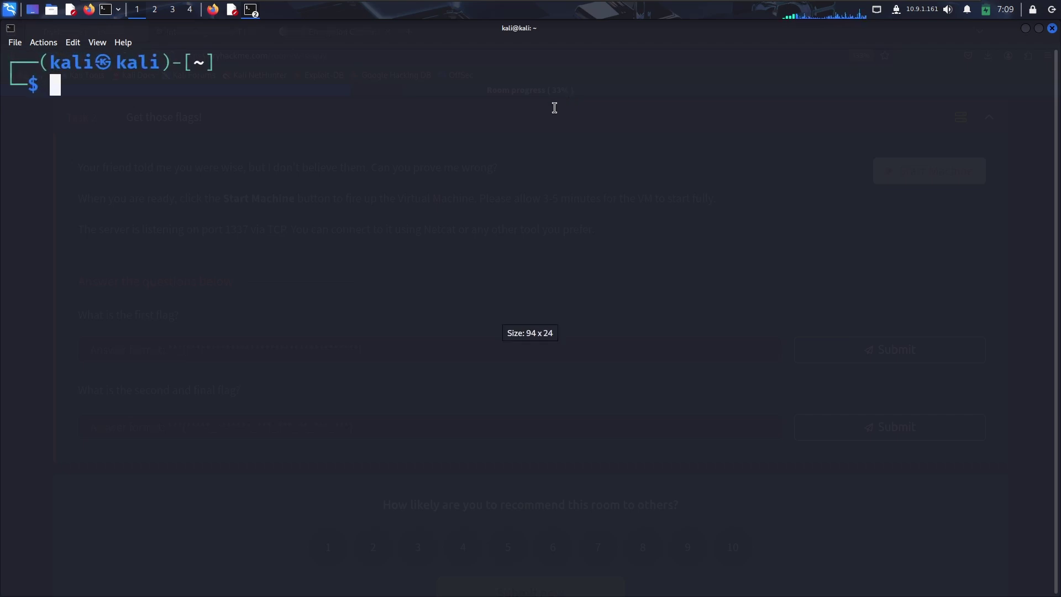
{"action": "left_click", "coordinate": [211, 9]}
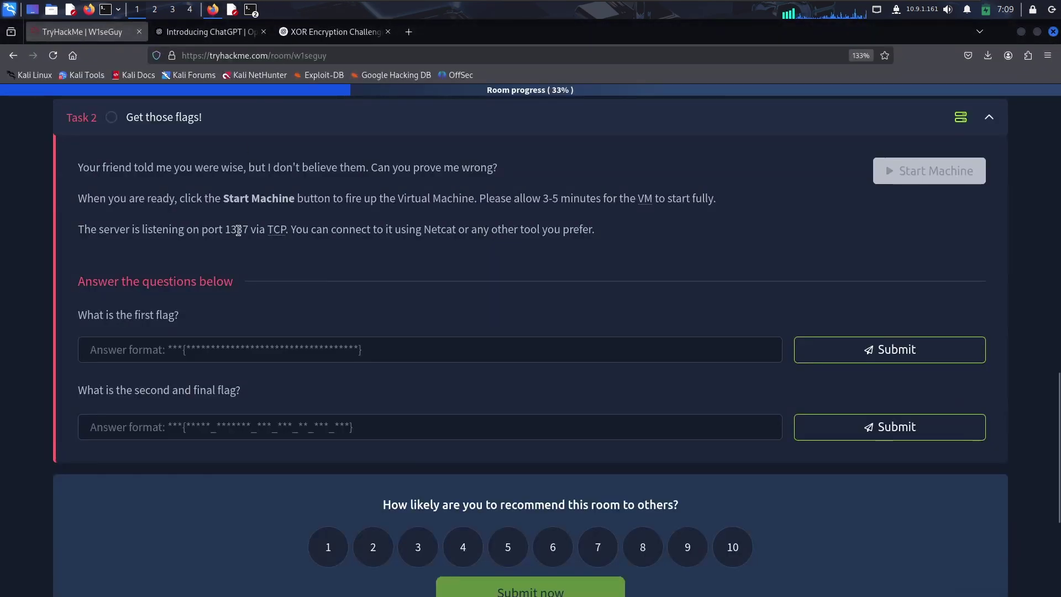
{"action": "scroll", "coordinate": [262, 260], "scroll_direction": "up", "scroll_amount": 5}
{"action": "left_click", "coordinate": [310, 299]}
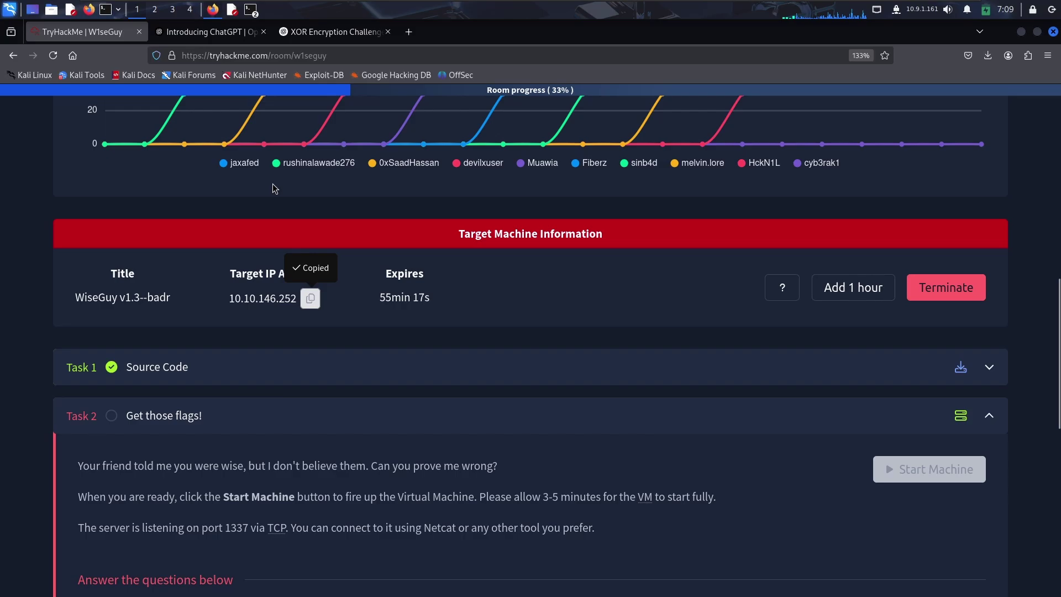
Run nc 10.10.146.252 1337 to receive the XOR-encoded flag, then open a new terminal tab.
{"action": "left_click", "coordinate": [251, 9]}
{"action": "left_click", "coordinate": [298, 52]}
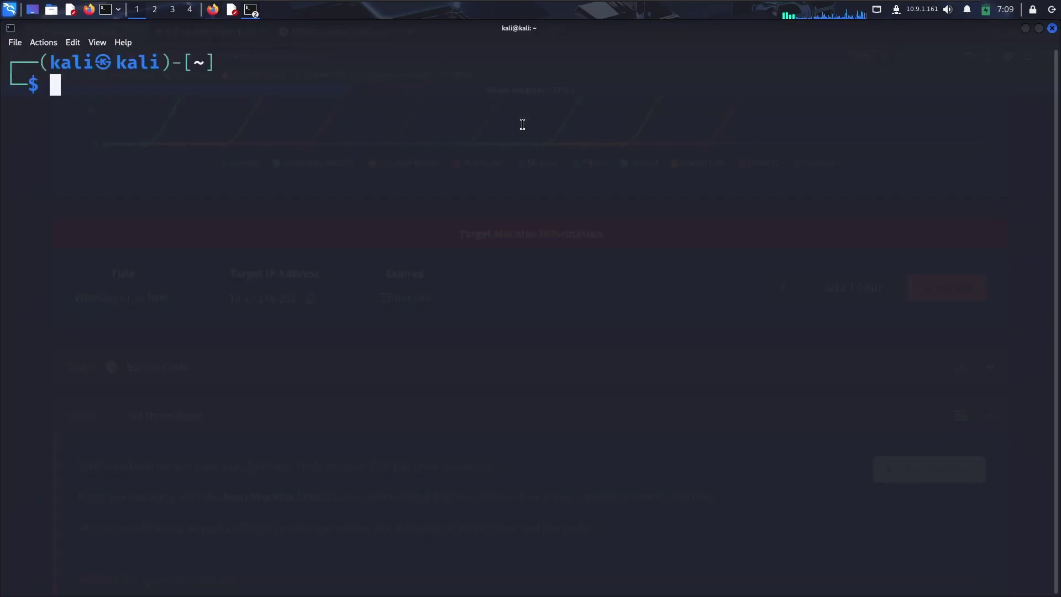
{"action": "type", "text": "nc"}
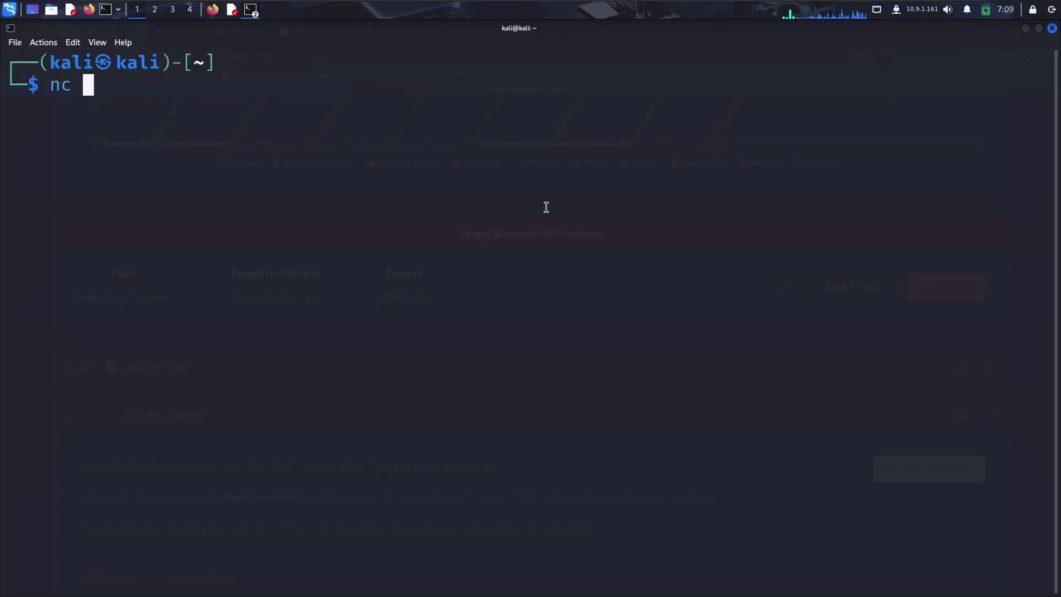
{"action": "key", "text": "ctrl+shift+v"}
{"action": "type", "text": "133"}
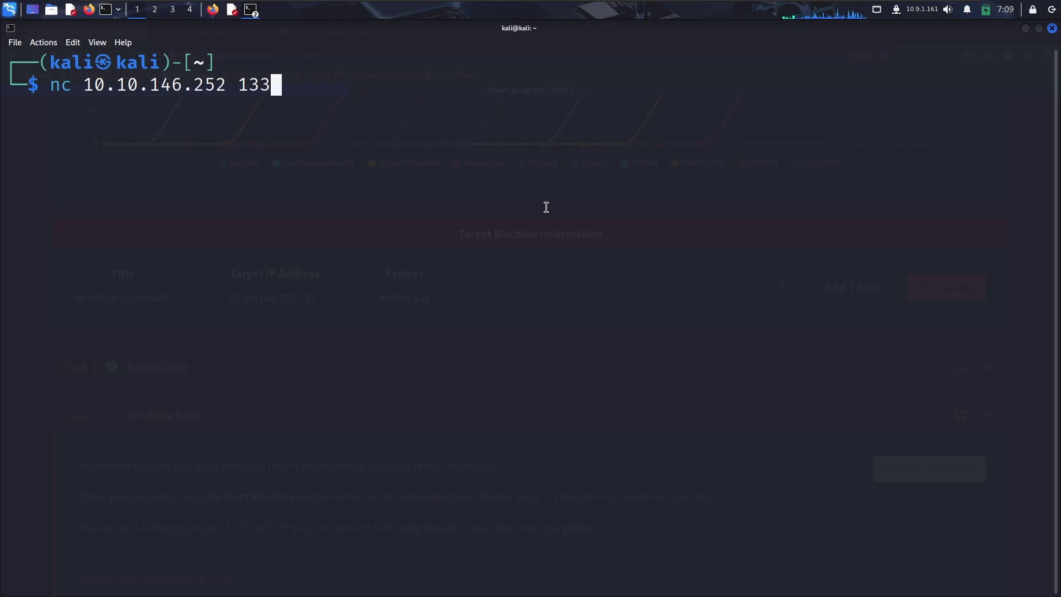
{"action": "type", "text": "7"}
{"action": "key", "text": "Return"}
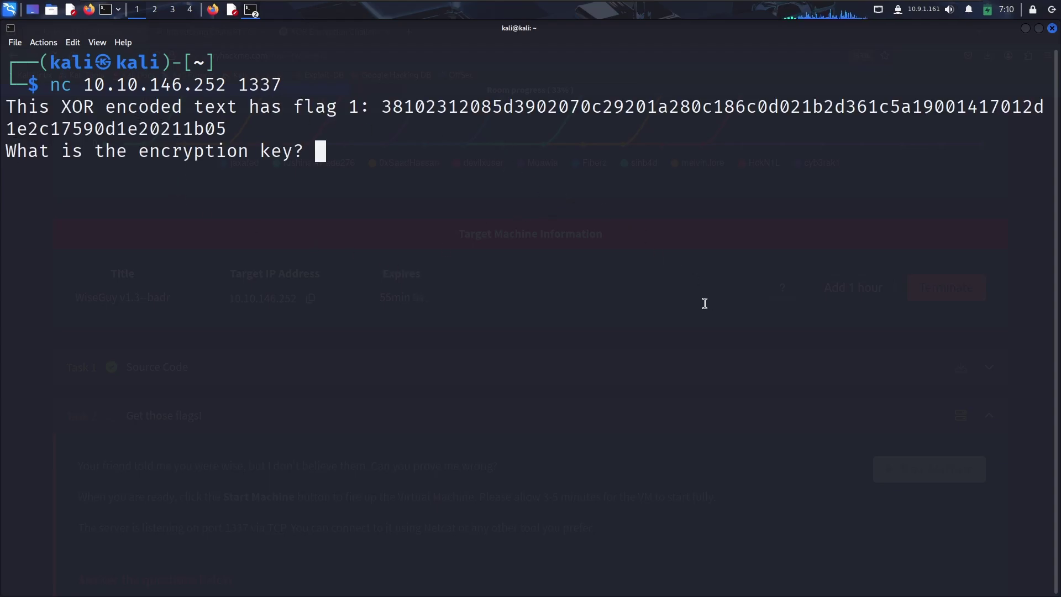
{"action": "left_click", "coordinate": [11, 46]}
{"action": "left_click", "coordinate": [33, 58]}
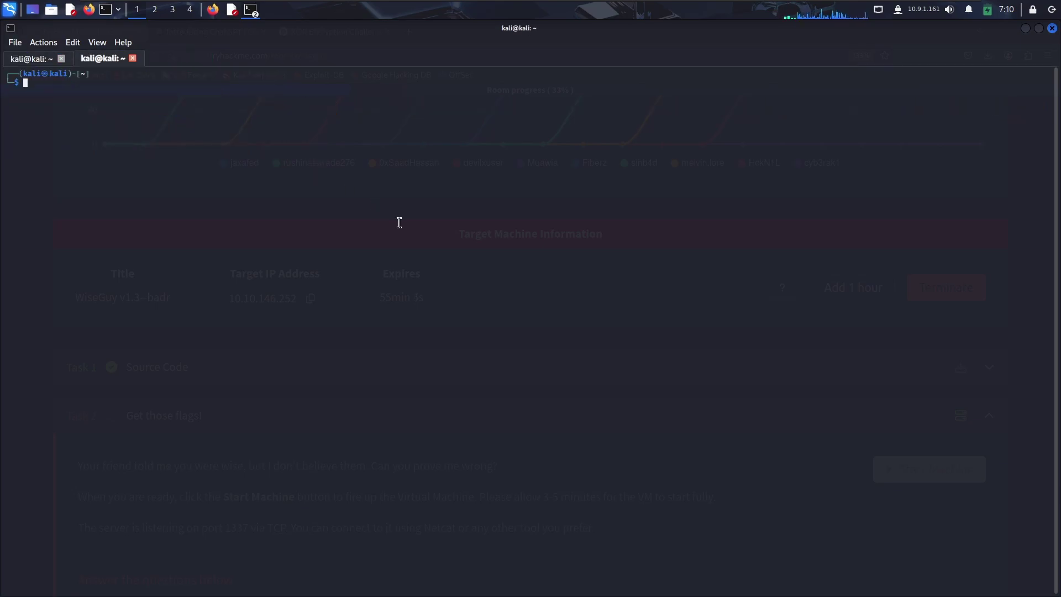
Run nmap -sV on 10.10.146.252 and confirm only port 22 SSH is open.
{"action": "key", "text": "ctrl+plus"}
{"action": "key", "text": "ctrl+plus"}
{"action": "key", "text": "ctrl+plus"}
{"action": "key", "text": "ctrl+plus"}
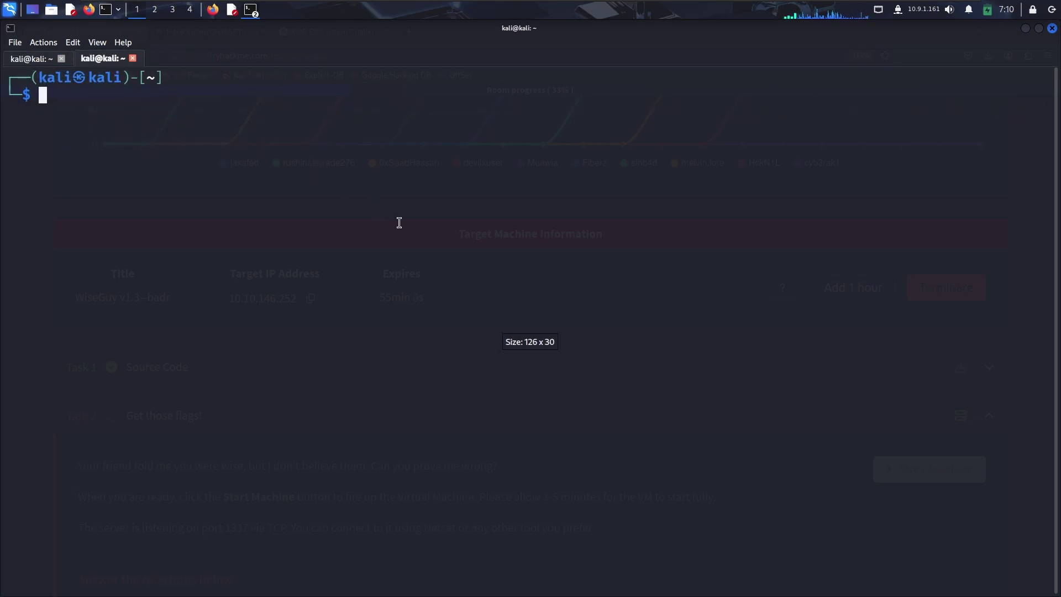
{"action": "type", "text": "nmap -sV"}
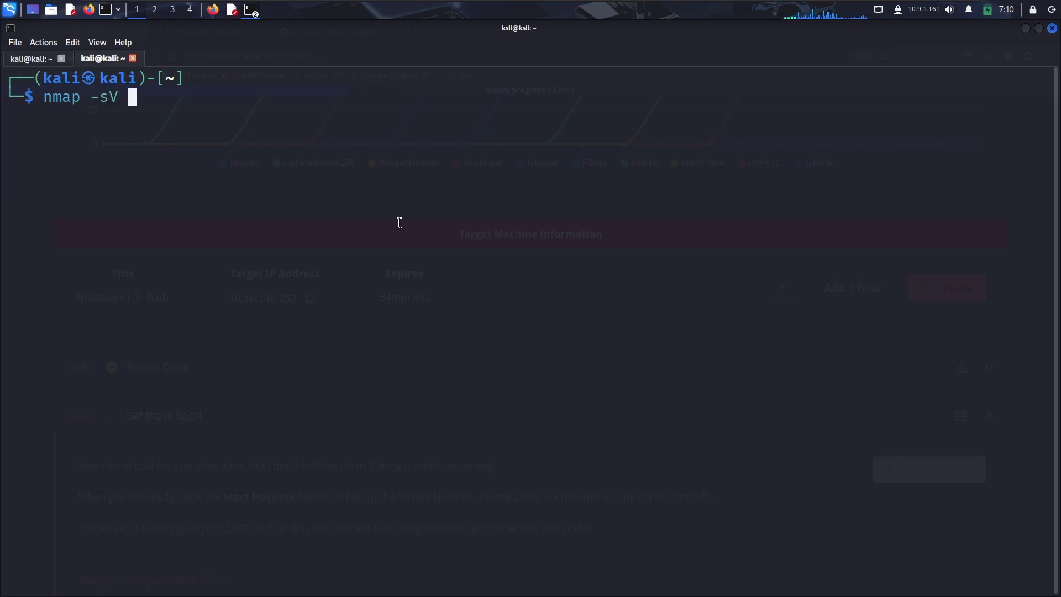
{"action": "key", "text": "ctrl+shift+v"}
{"action": "key", "text": "Return"}
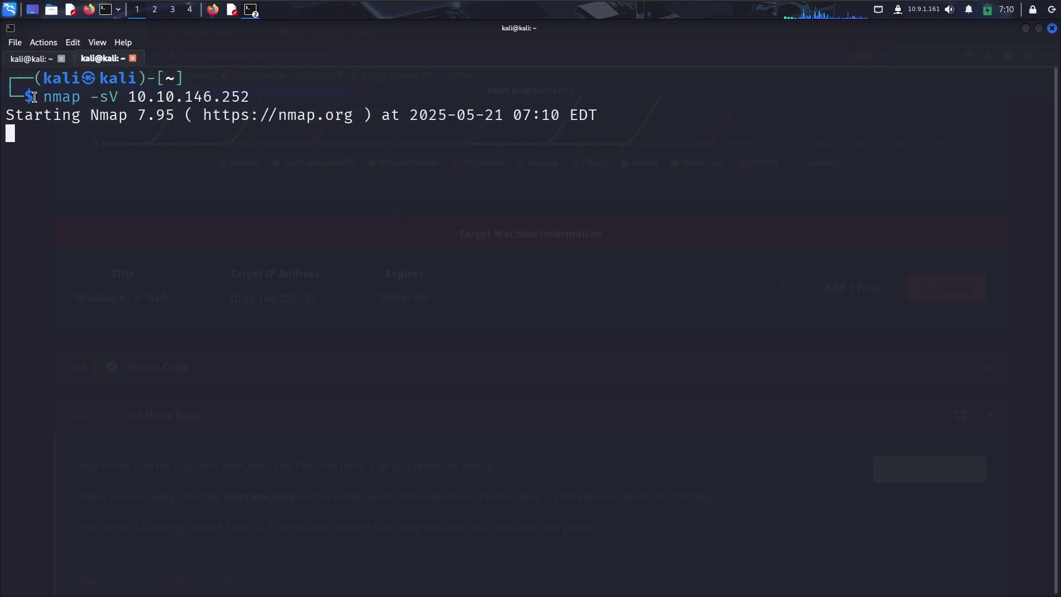
{"action": "key", "text": "Return"}
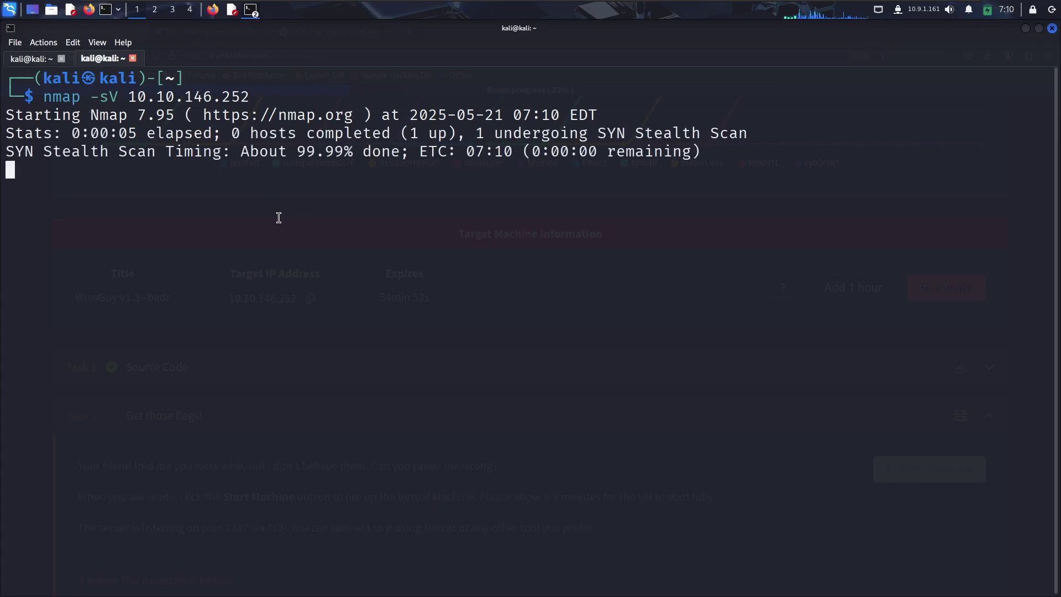
{"action": "left_click_drag", "start_coordinate": [293, 157], "coordinate": [372, 153]}
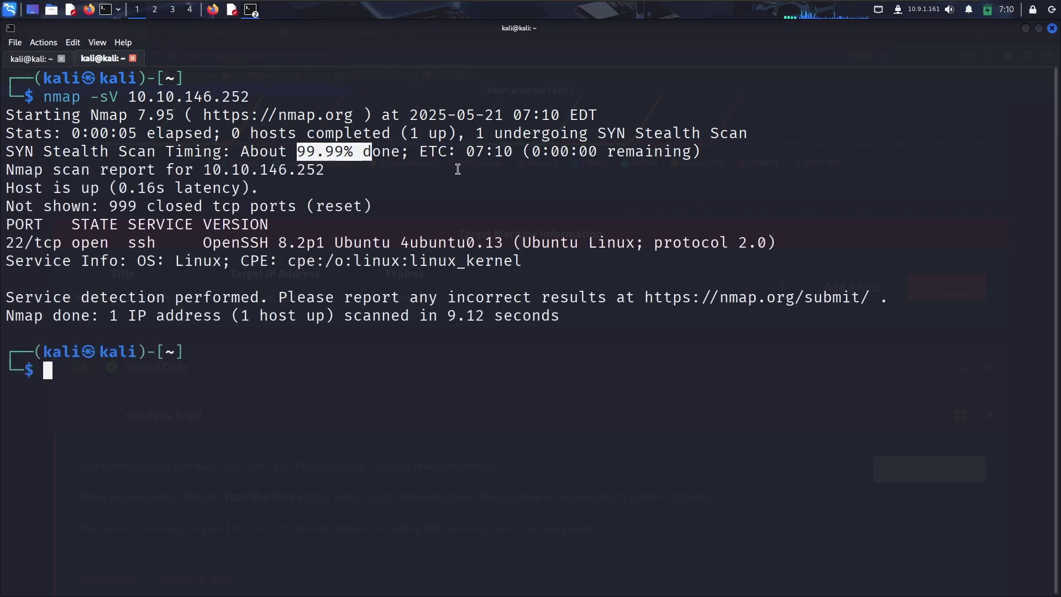
{"action": "left_click_drag", "start_coordinate": [25, 247], "coordinate": [379, 247]}
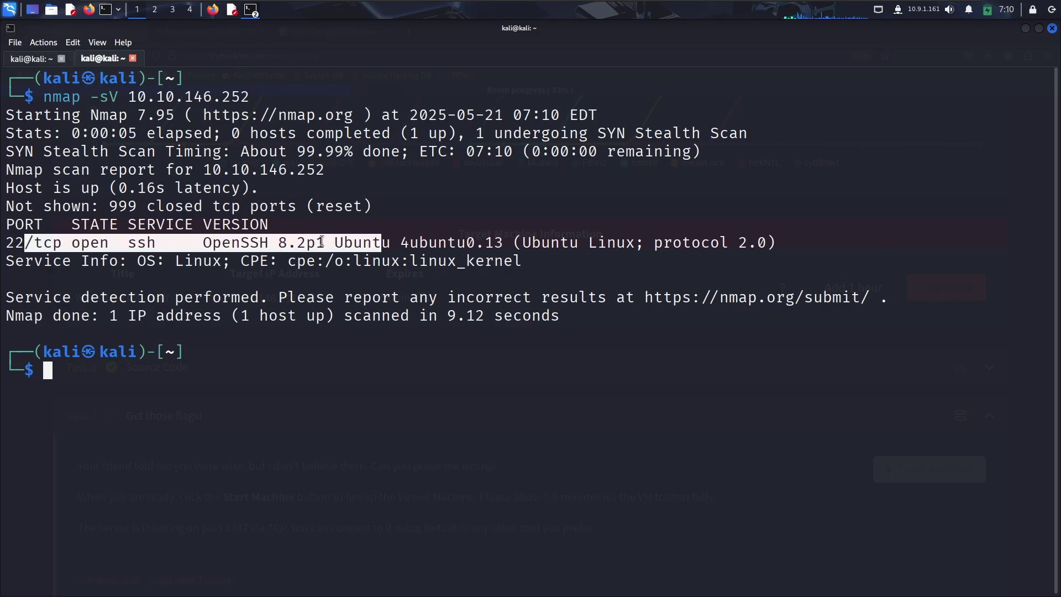
{"action": "left_click", "coordinate": [488, 283]}
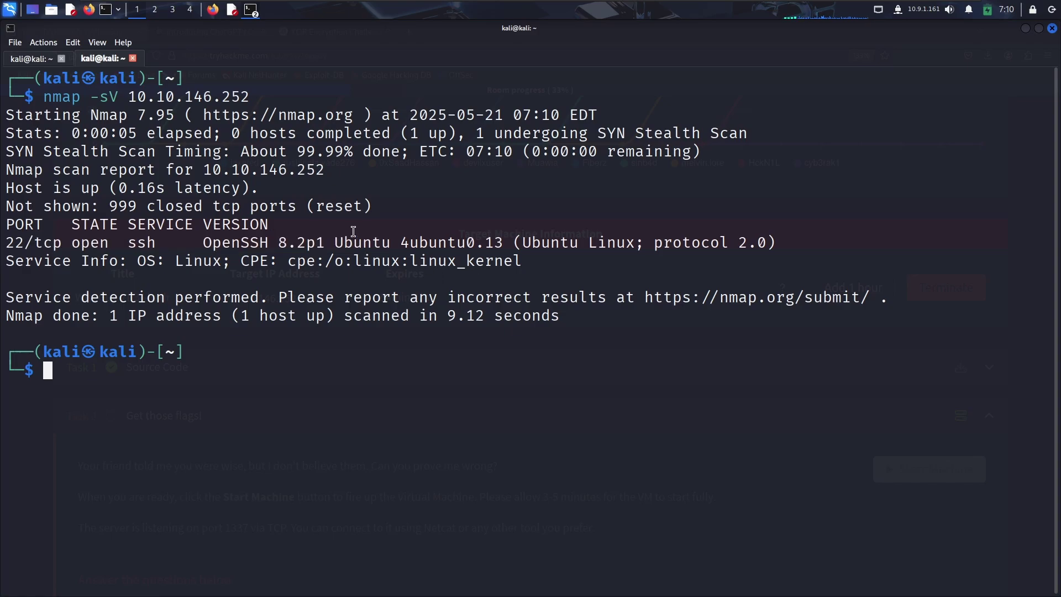
{"action": "left_click", "coordinate": [32, 58]}
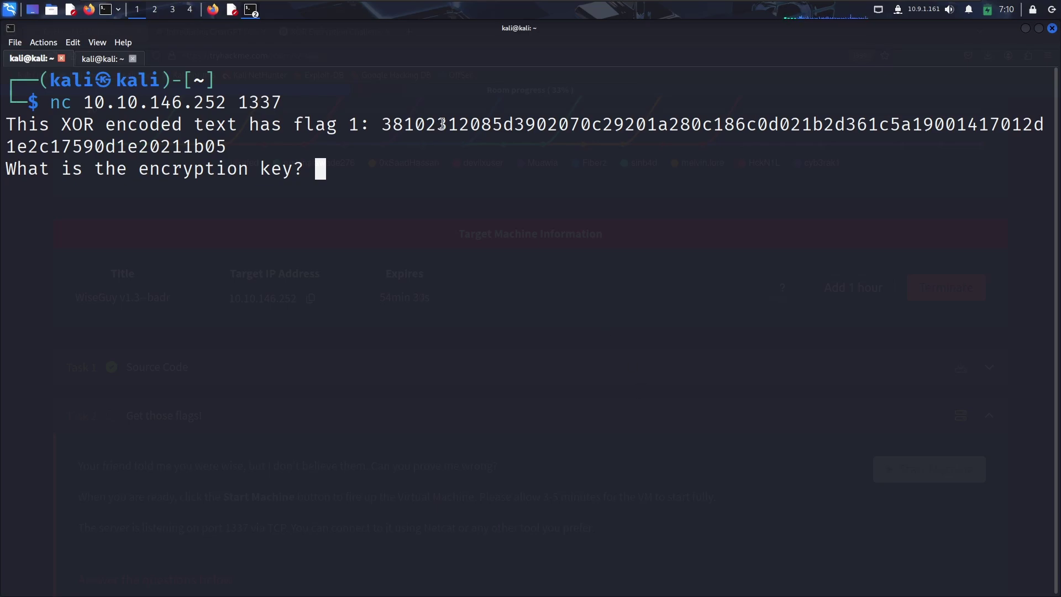
Review Task 2's questions for the first flag and the final flag in the room.
{"action": "double_click", "coordinate": [393, 123]}
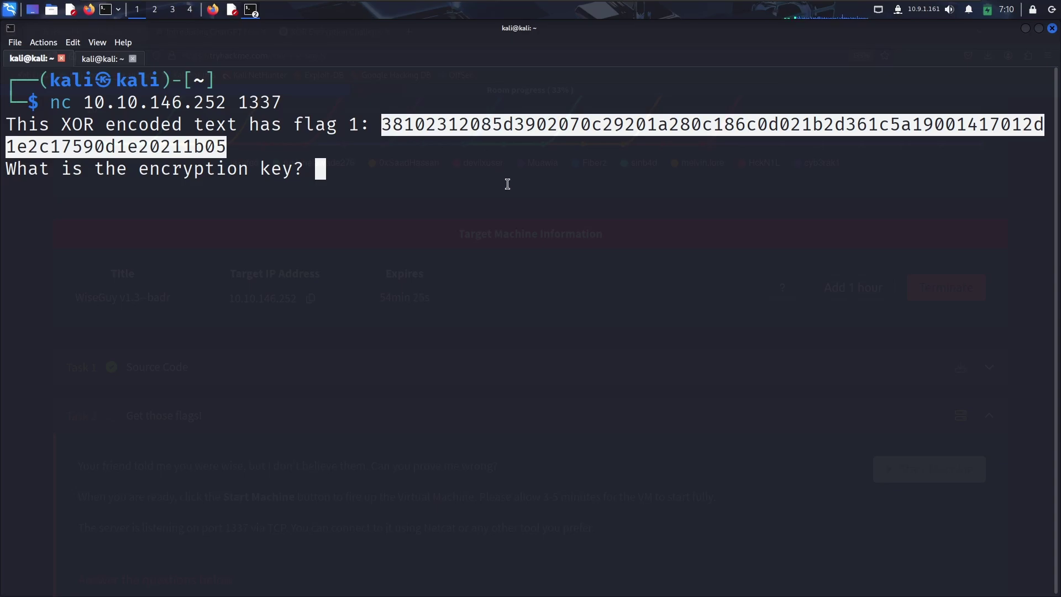
{"action": "left_click", "coordinate": [212, 17]}
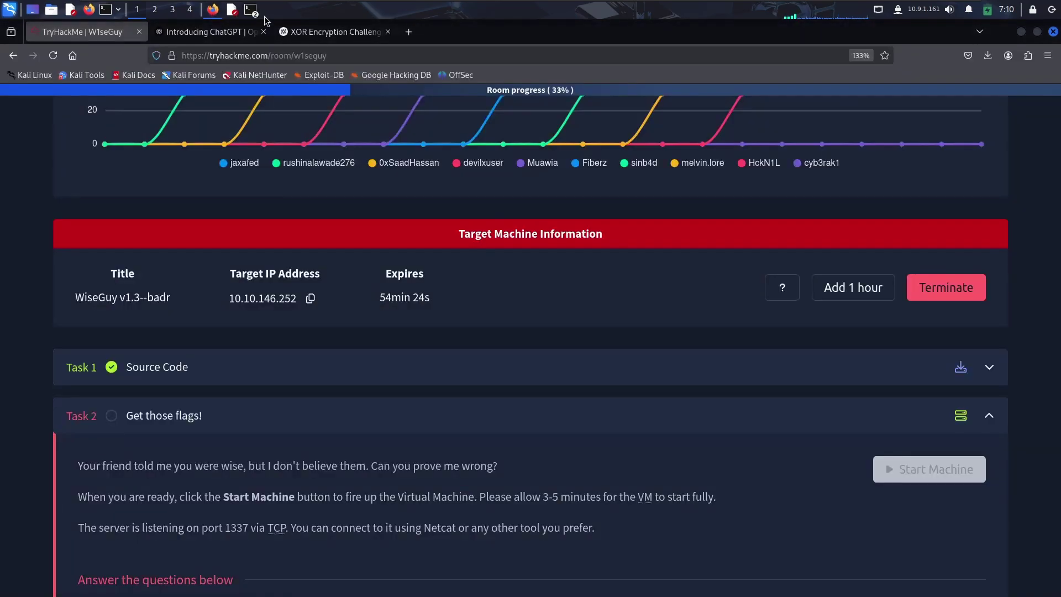
{"action": "scroll", "coordinate": [193, 402], "scroll_direction": "down", "scroll_amount": 3}
{"action": "scroll", "coordinate": [210, 225], "scroll_direction": "down", "scroll_amount": 2}
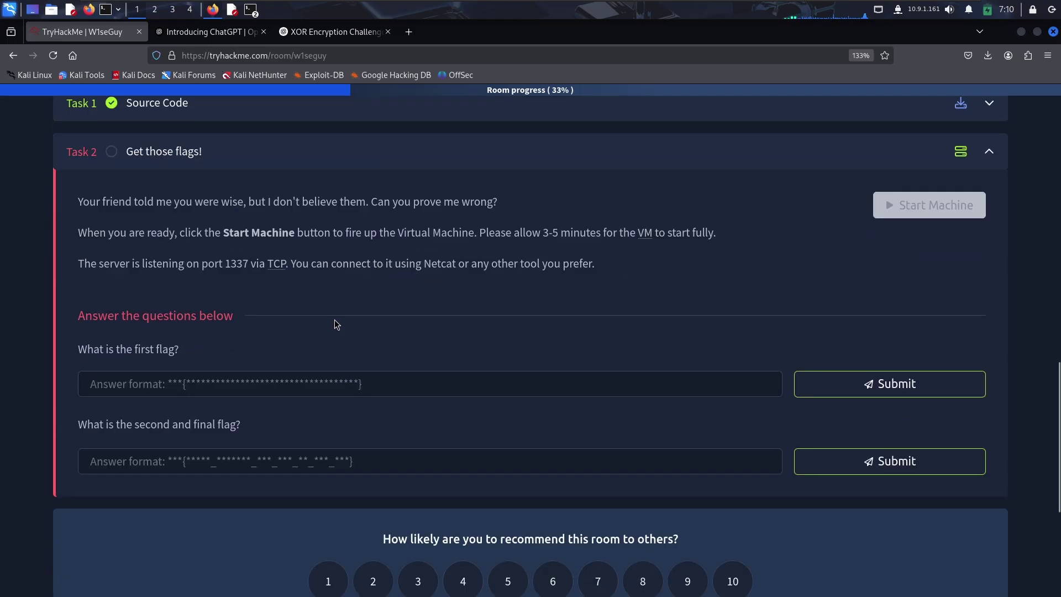
{"action": "left_click_drag", "start_coordinate": [87, 315], "coordinate": [294, 319]}
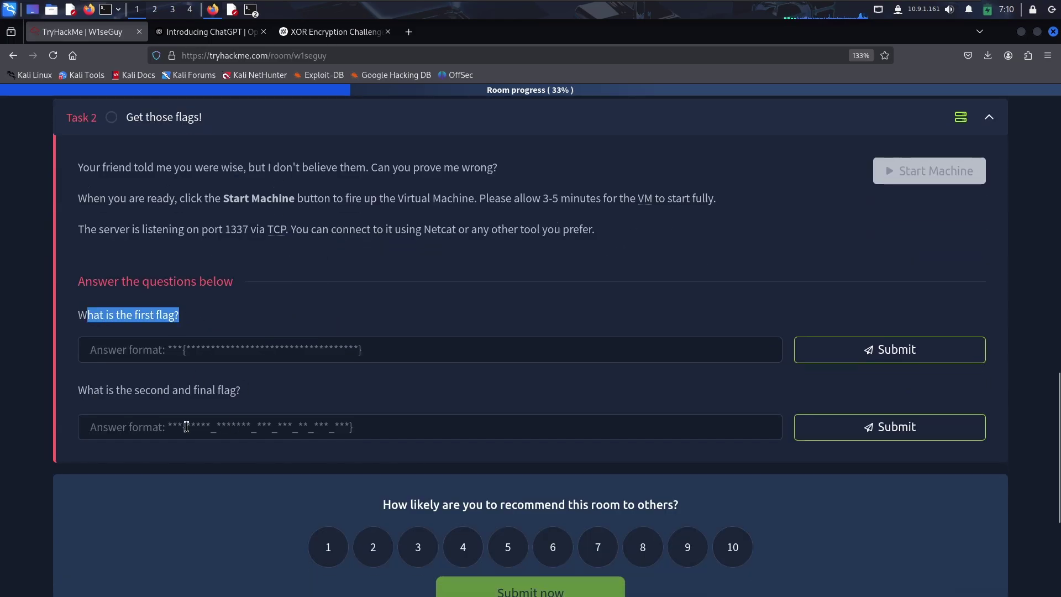
{"action": "left_click_drag", "start_coordinate": [78, 389], "coordinate": [393, 395]}
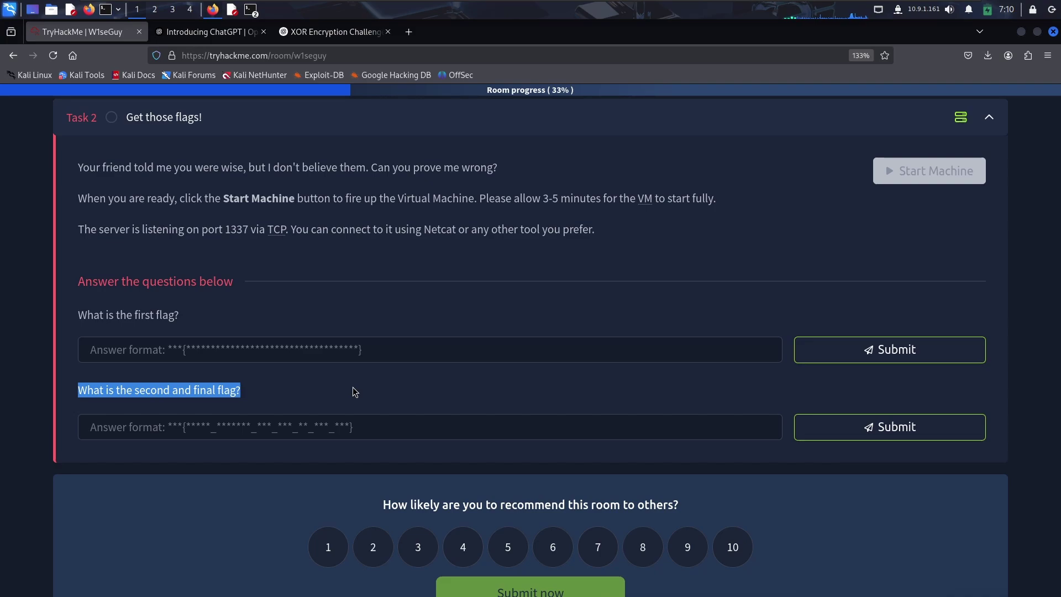
{"action": "left_click_drag", "start_coordinate": [185, 315], "coordinate": [86, 313]}
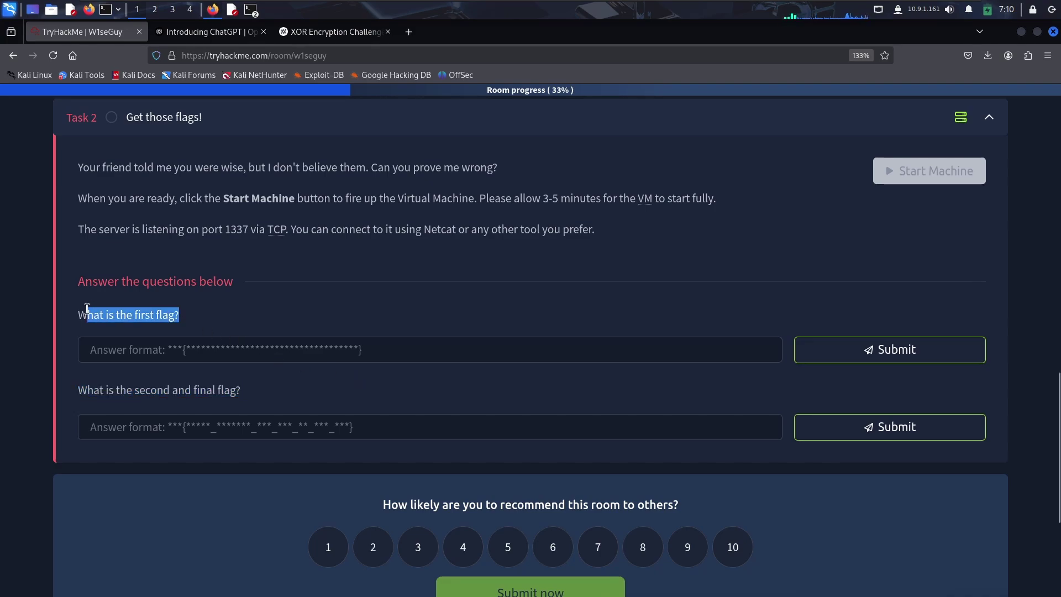
{"action": "left_click", "coordinate": [251, 8]}
Select and copy the XOR-encoded flag 1 hex string from the netcat output.
{"action": "left_click", "coordinate": [279, 39]}
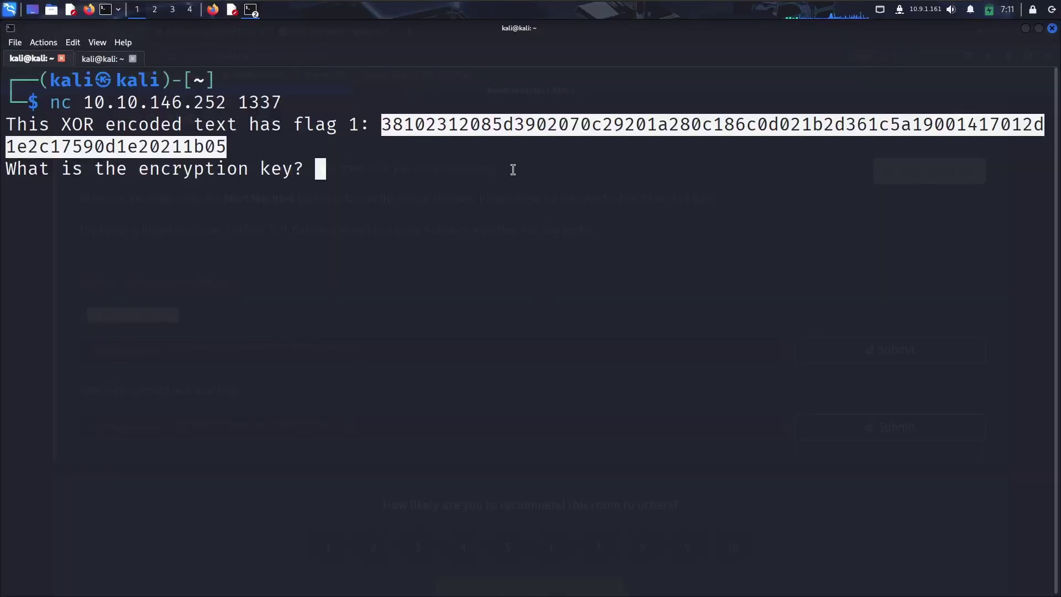
{"action": "left_click_drag", "start_coordinate": [9, 130], "coordinate": [359, 124]}
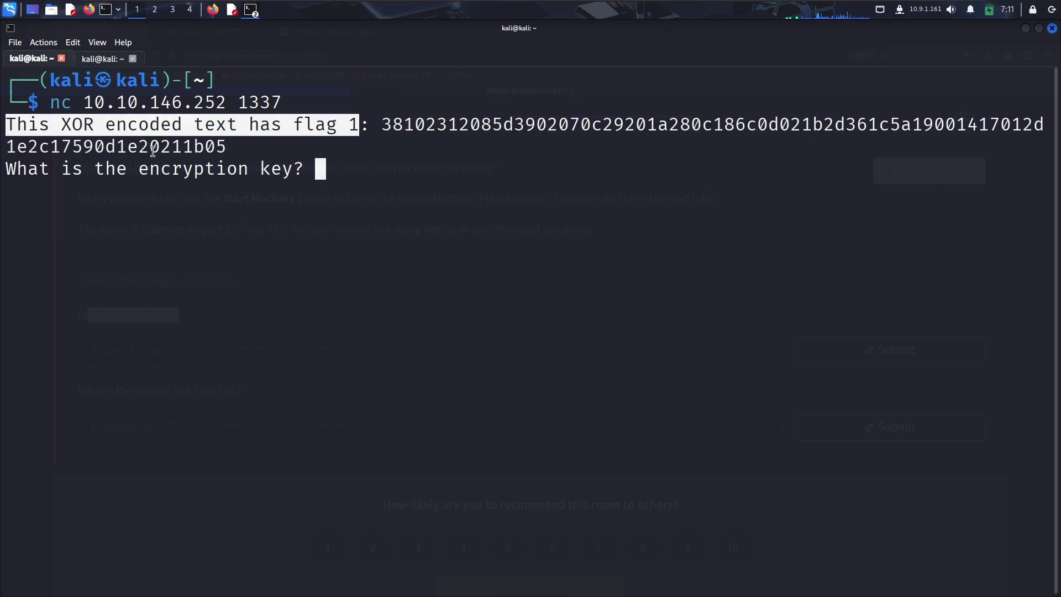
{"action": "double_click", "coordinate": [77, 123]}
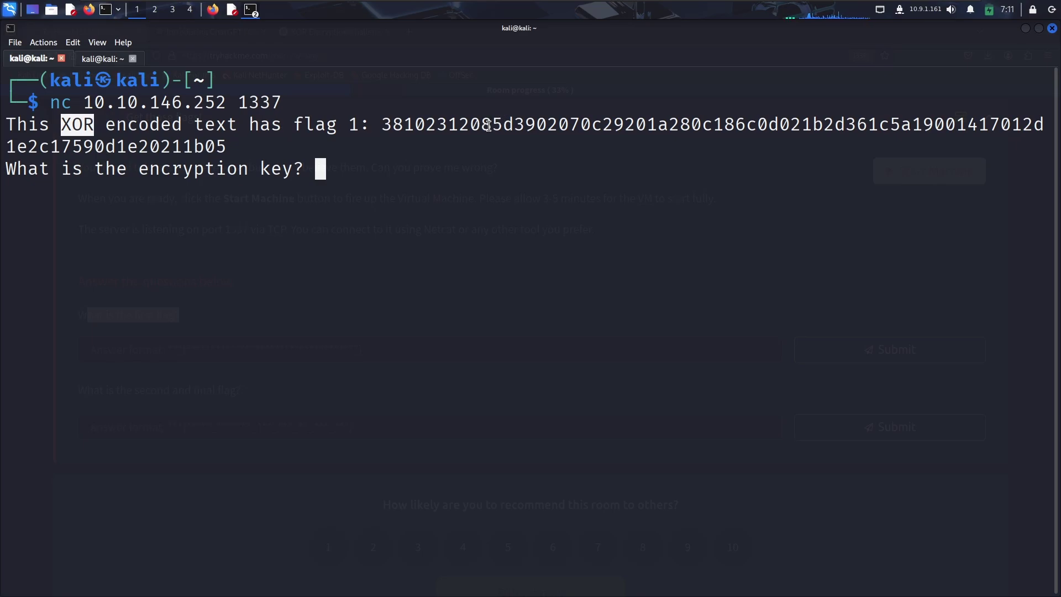
{"action": "double_click", "coordinate": [489, 126]}
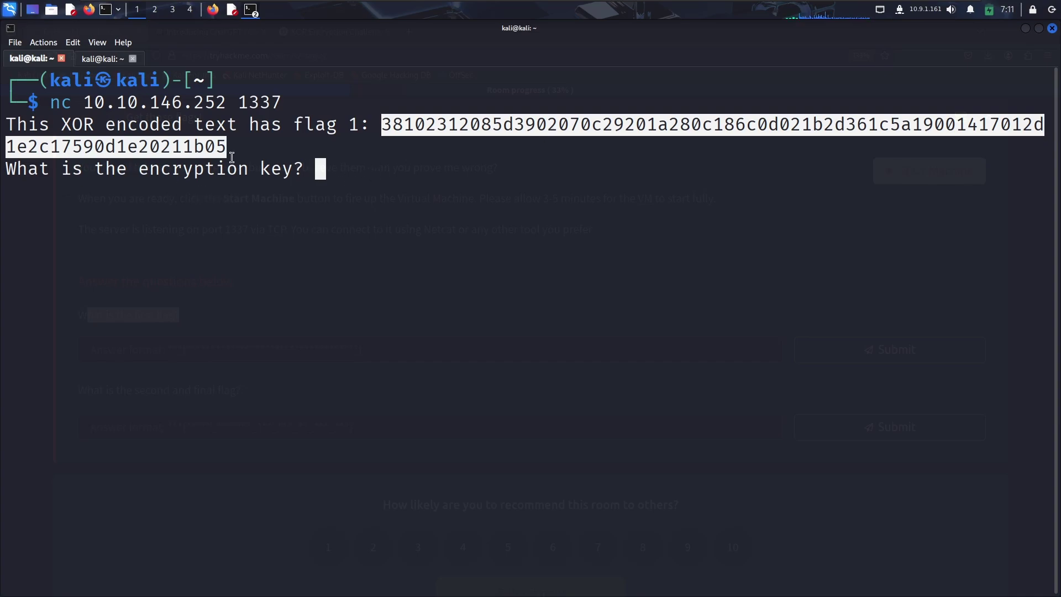
{"action": "left_click", "coordinate": [140, 124]}
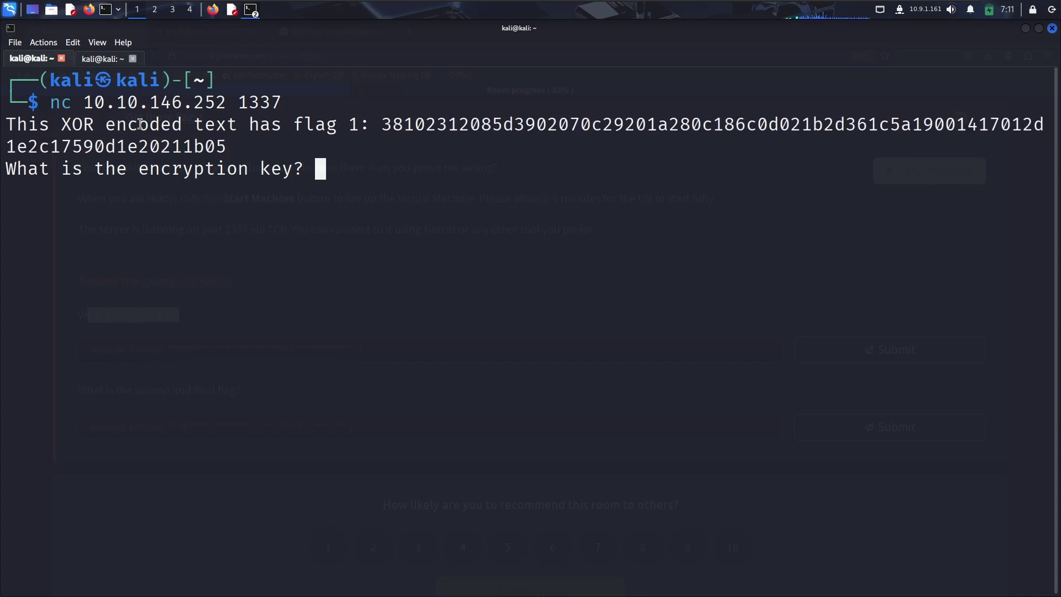
{"action": "double_click", "coordinate": [432, 124]}
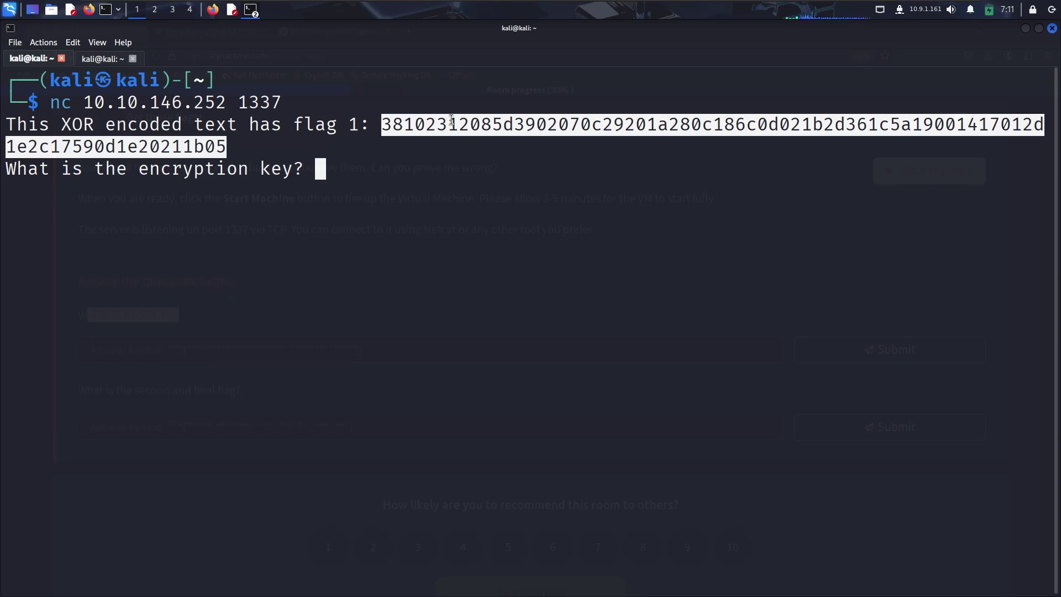
{"action": "right_click", "coordinate": [452, 124]}
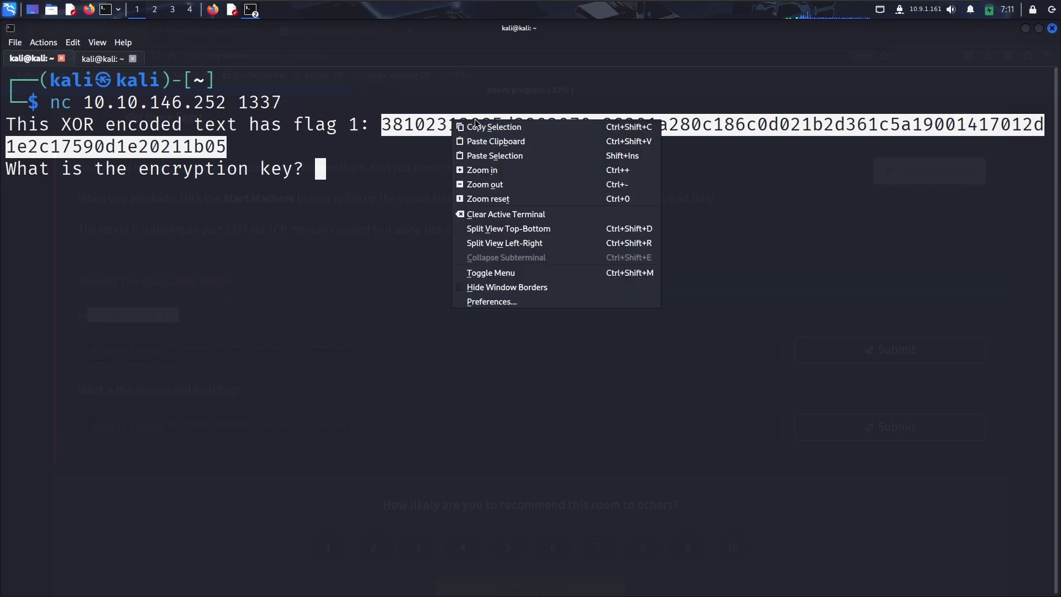
{"action": "left_click", "coordinate": [476, 127]}
{"action": "left_click", "coordinate": [153, 176]}
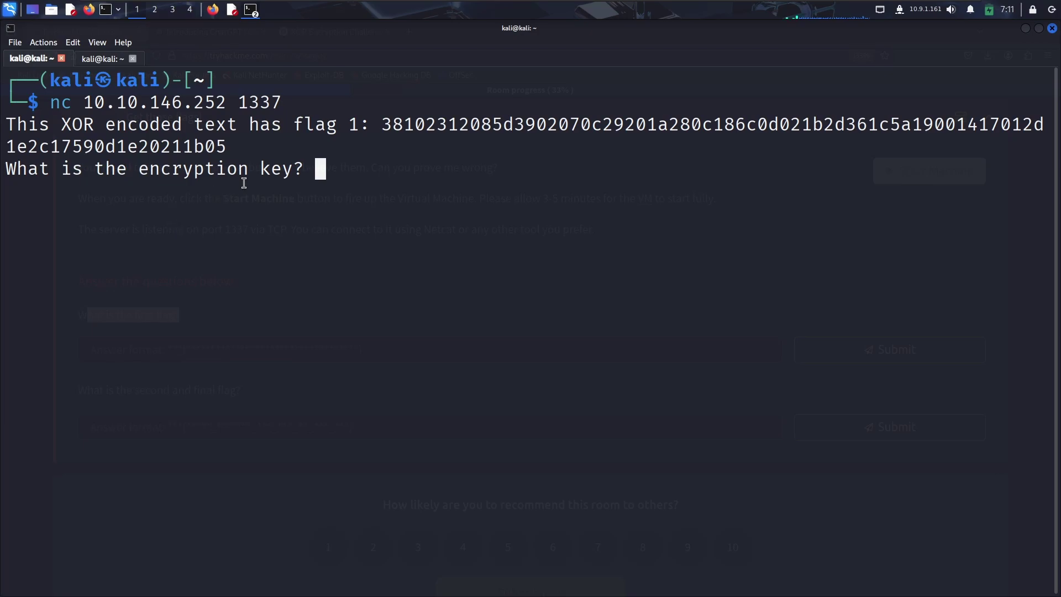
Reselect the hex string and copy it again with Copy Selection.
{"action": "double_click", "coordinate": [520, 127]}
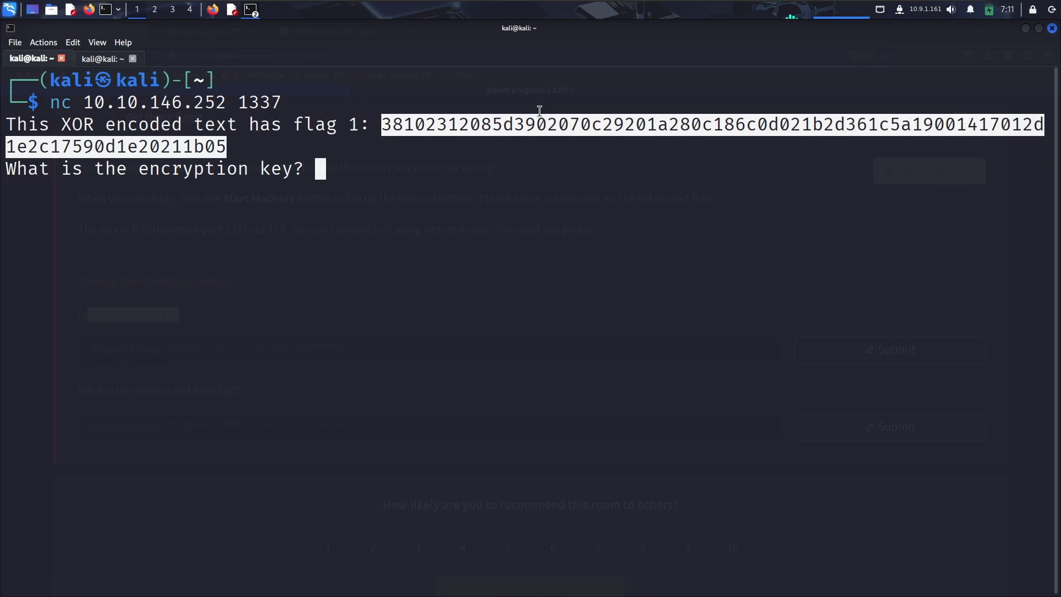
{"action": "triple_click", "coordinate": [338, 195]}
{"action": "left_click", "coordinate": [420, 142]}
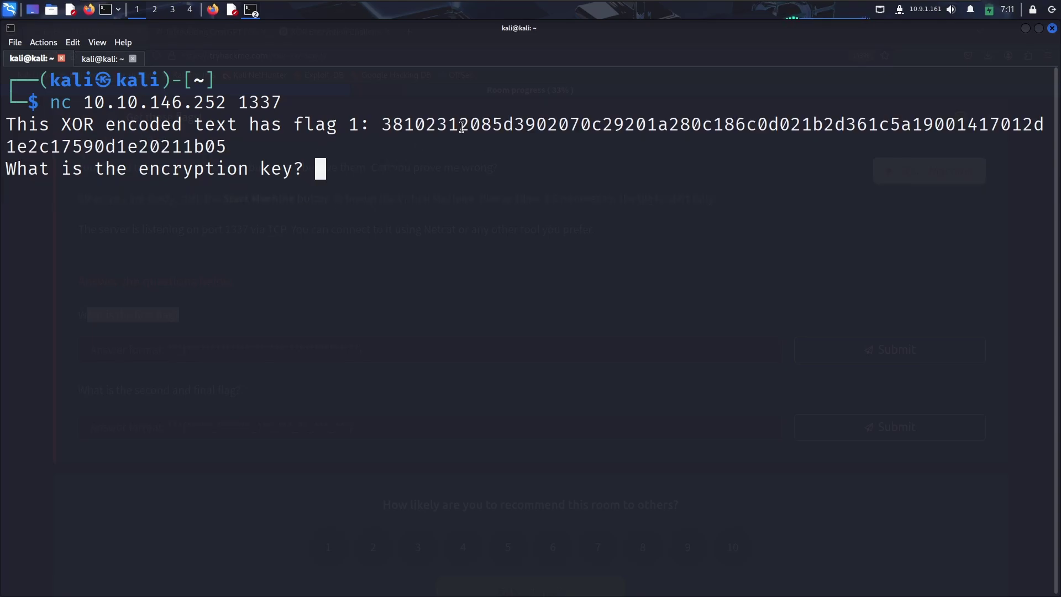
{"action": "double_click", "coordinate": [462, 127]}
{"action": "right_click", "coordinate": [462, 127]}
{"action": "left_click", "coordinate": [486, 138]}
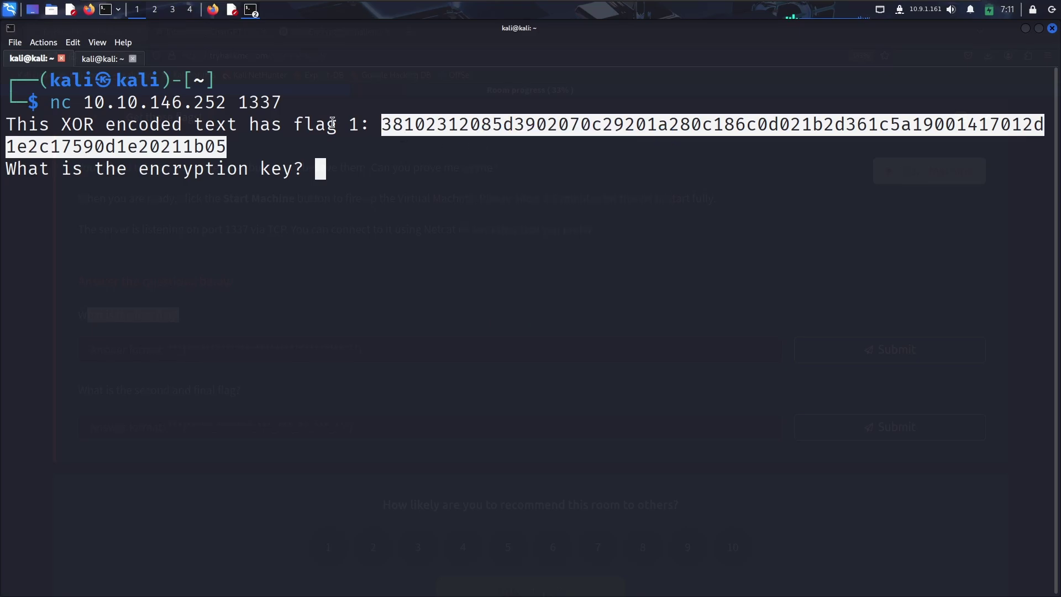
Paste the hex ciphertext into Mousepad's Untitled 1 document and zoom the text in.
{"action": "left_click", "coordinate": [214, 11]}
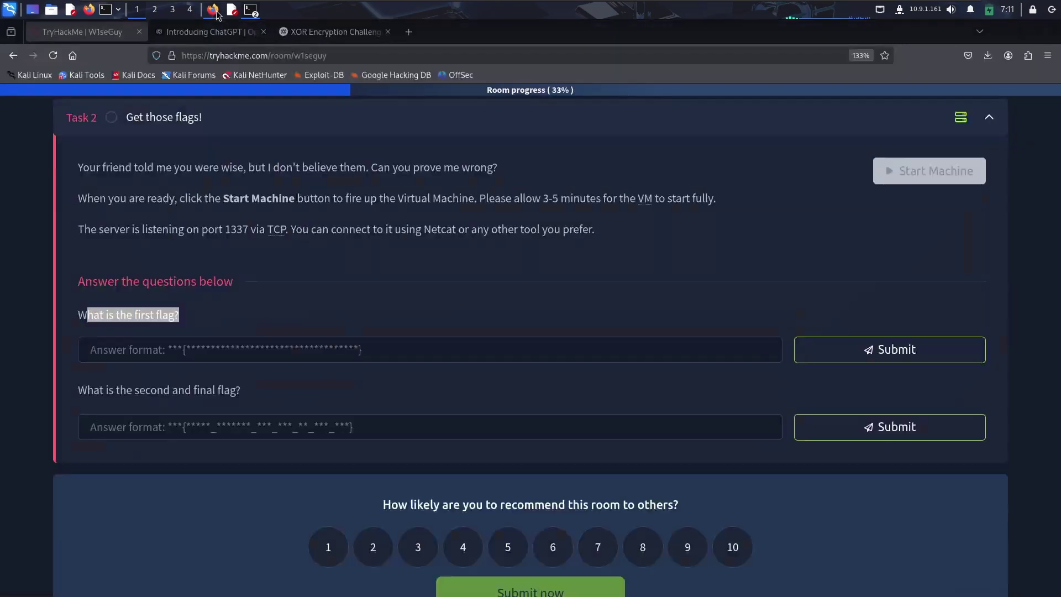
{"action": "key", "text": "alt+Tab"}
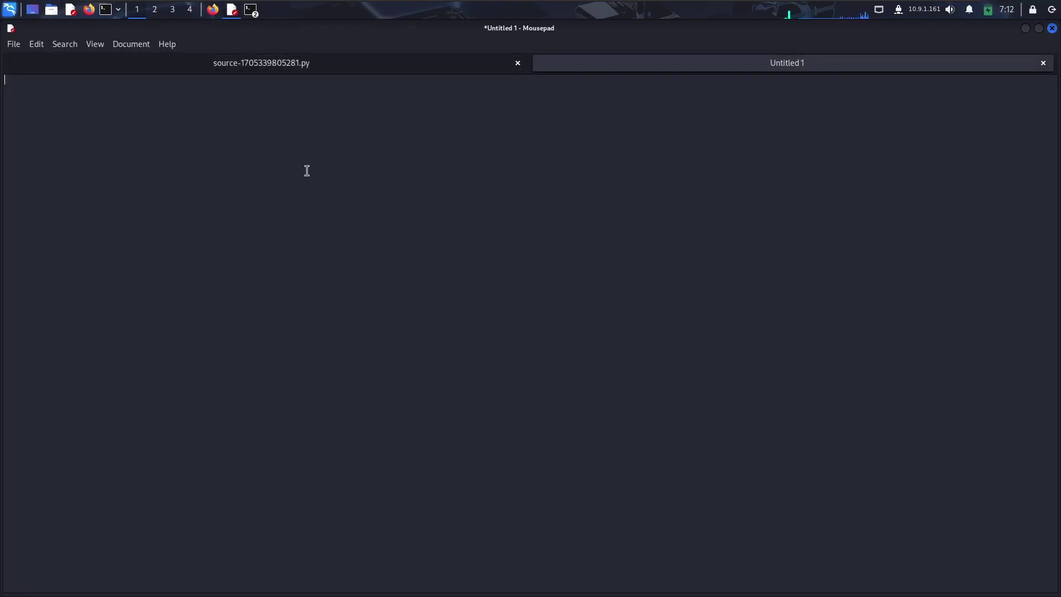
{"action": "key", "text": "ctrl+v"}
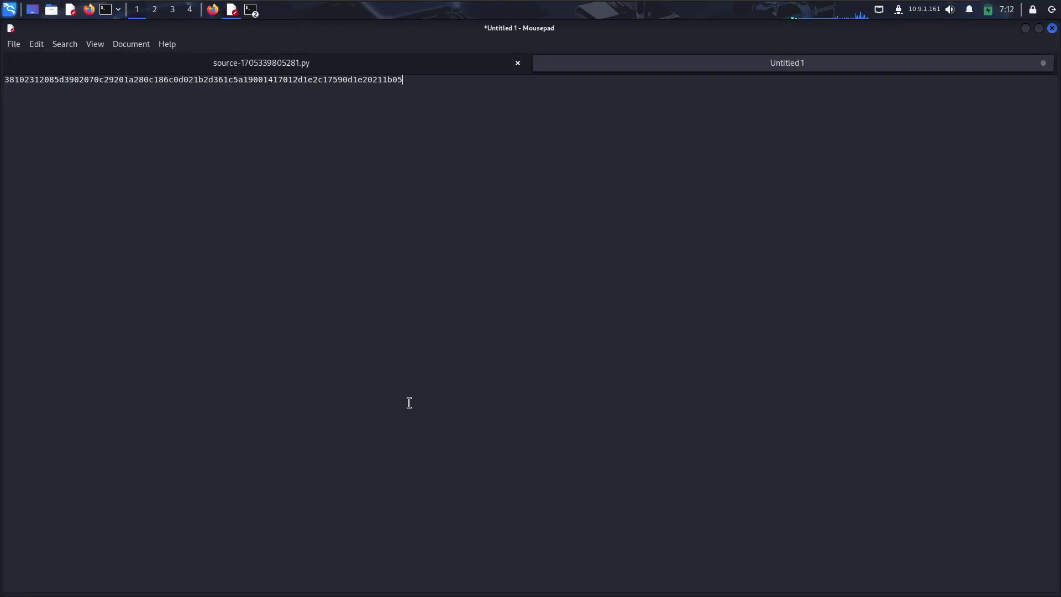
{"action": "key", "text": "ctrl+plus"}
{"action": "key", "text": "ctrl+plus"}
{"action": "key", "text": "ctrl+plus"}
{"action": "key", "text": "ctrl+plus"}
{"action": "key", "text": "ctrl+plus"}
{"action": "key", "text": "ctrl+plus"}
{"action": "key", "text": "ctrl+plus"}
{"action": "key", "text": "ctrl+plus"}
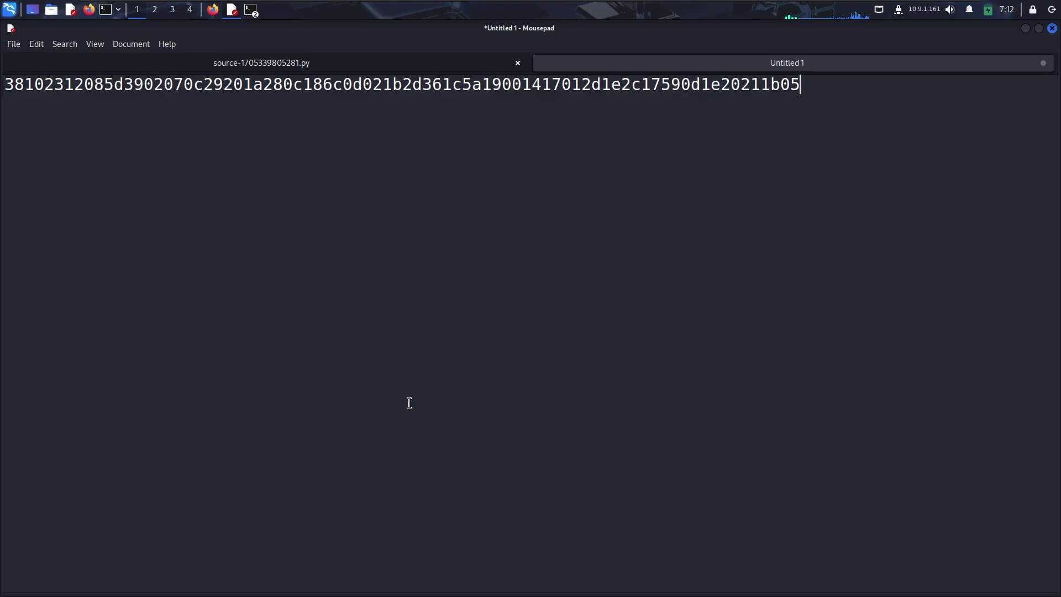
Search for cyberchef in a new Firefox tab and open gchq.github.io/CyberChef.
{"action": "left_click", "coordinate": [213, 9]}
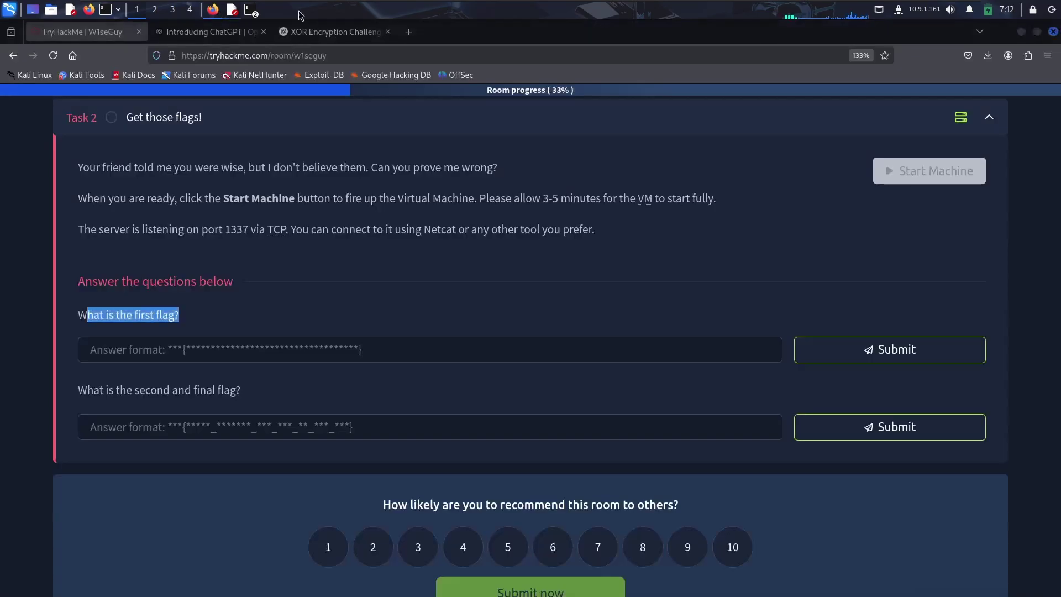
{"action": "left_click", "coordinate": [409, 31]}
{"action": "type", "text": "cyberchef"}
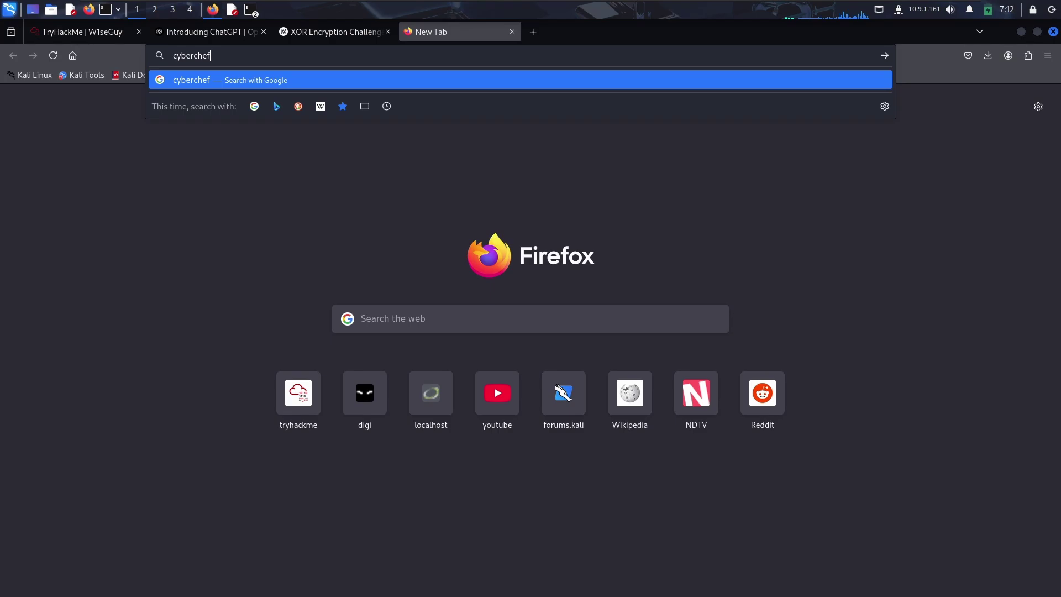
{"action": "key", "text": "Return"}
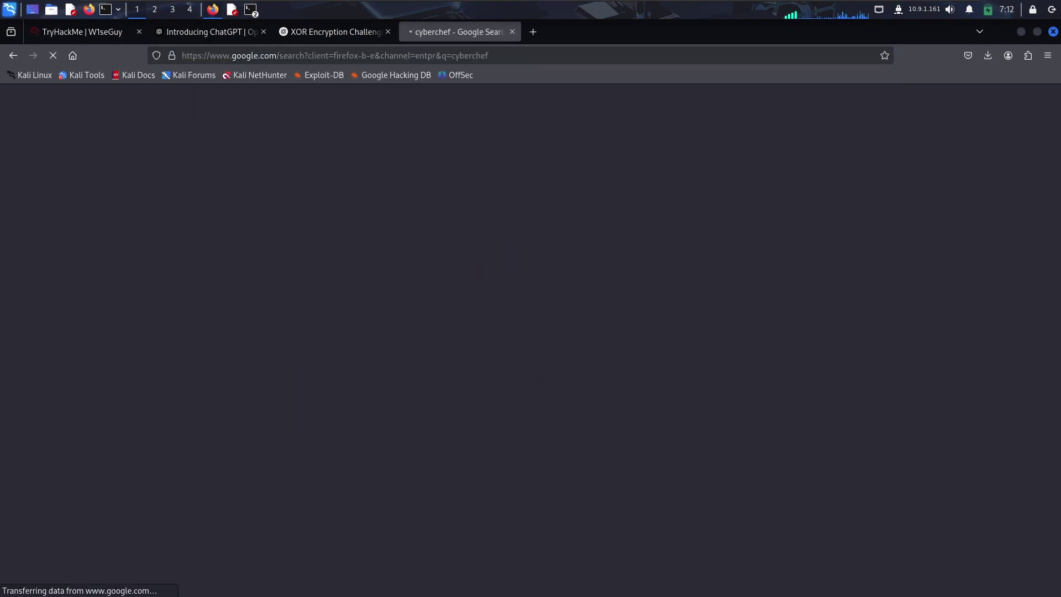
{"action": "left_click", "coordinate": [156, 204]}
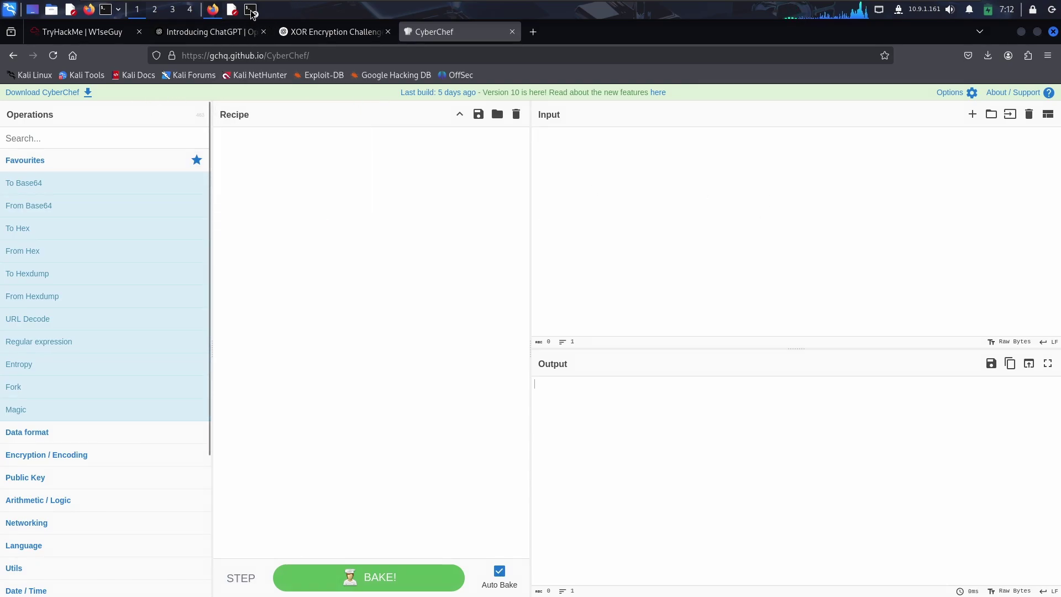
Search 'xor' and drag the XOR operation into the CyberChef recipe, focusing its Key field.
{"action": "left_click", "coordinate": [67, 139]}
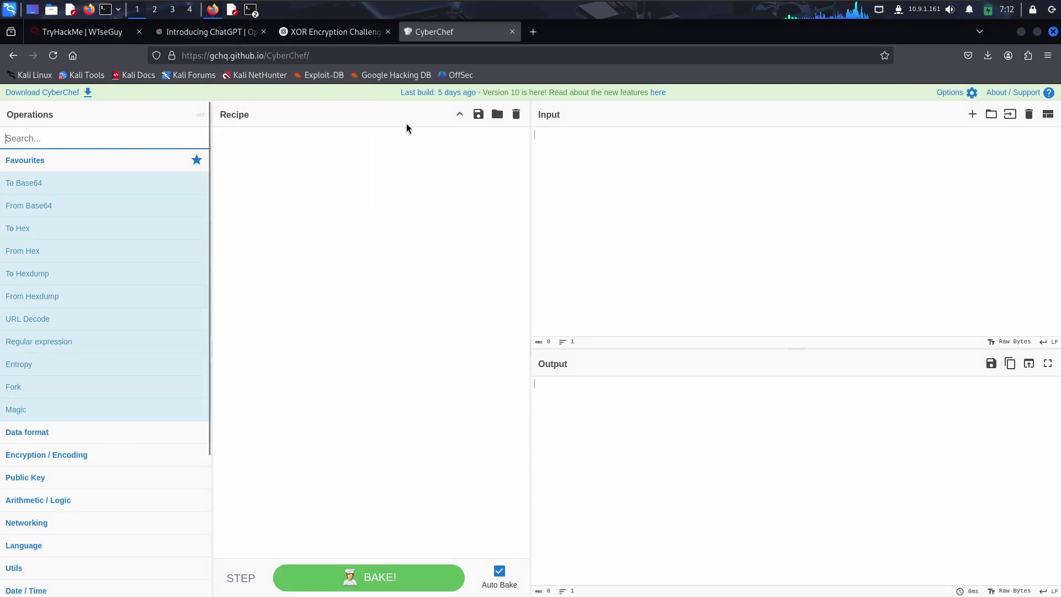
{"action": "type", "text": "xor"}
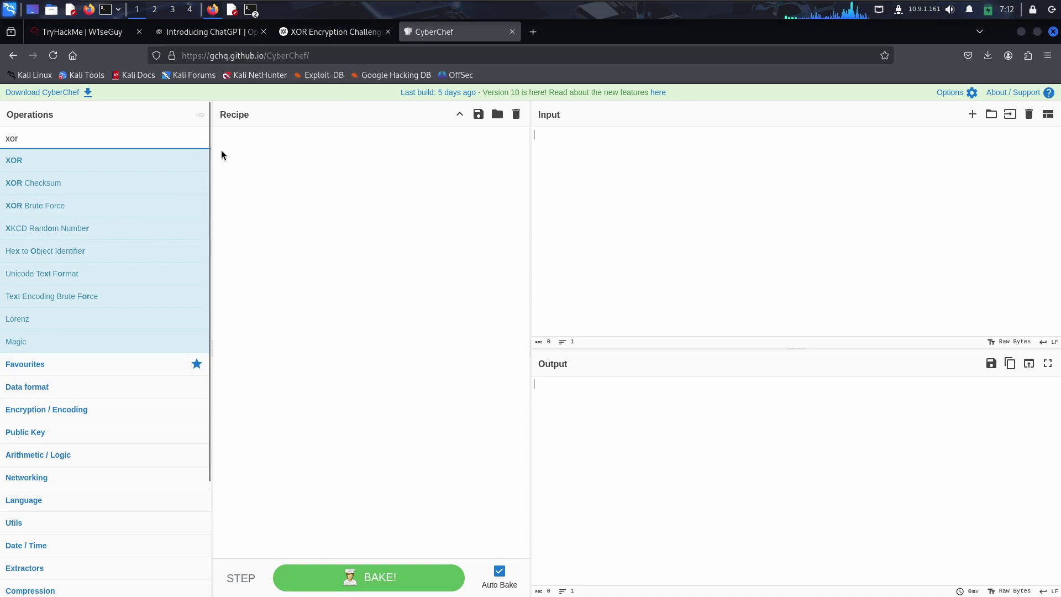
{"action": "left_click_drag", "start_coordinate": [31, 164], "coordinate": [285, 166]}
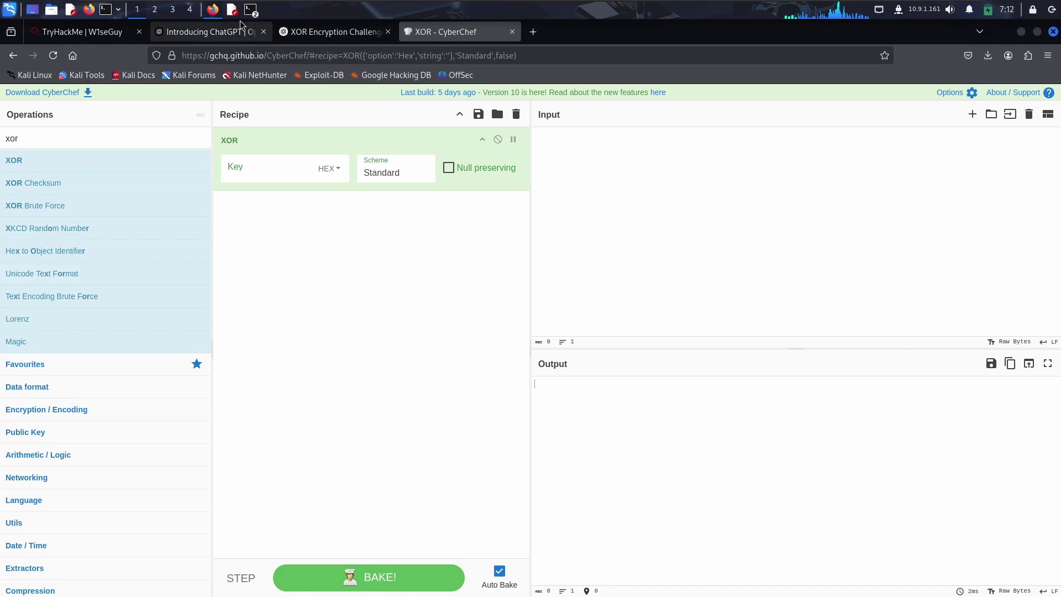
{"action": "left_click", "coordinate": [243, 172]}
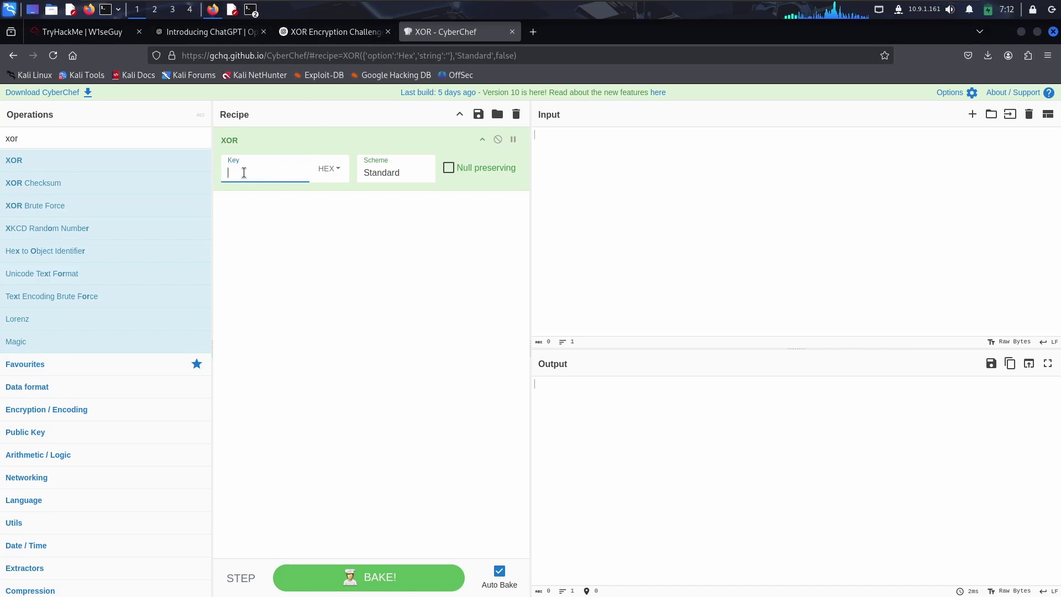
{"action": "left_click", "coordinate": [232, 10]}
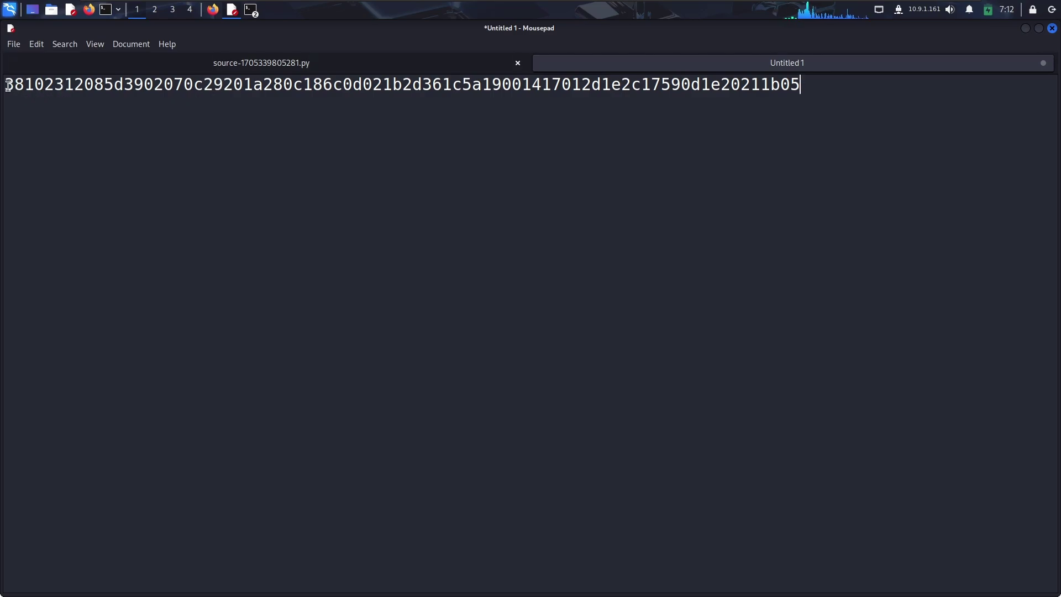
Copy the ciphertext's first eight hex characters, 38102312, and return to CyberChef.
{"action": "left_click_drag", "start_coordinate": [6, 86], "coordinate": [83, 83]}
{"action": "key", "text": "ctrl+c"}
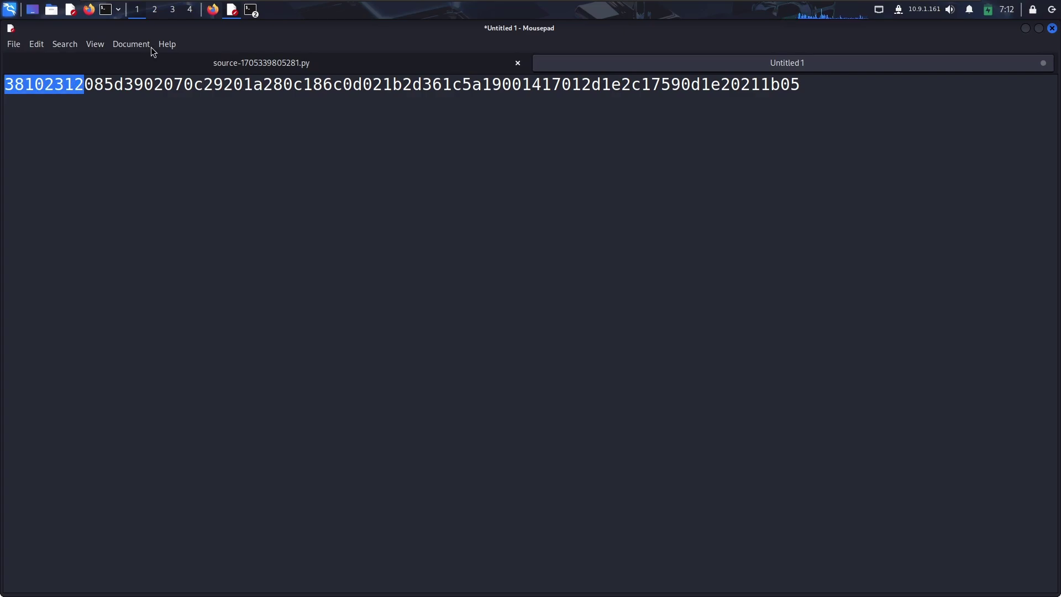
{"action": "left_click", "coordinate": [212, 10]}
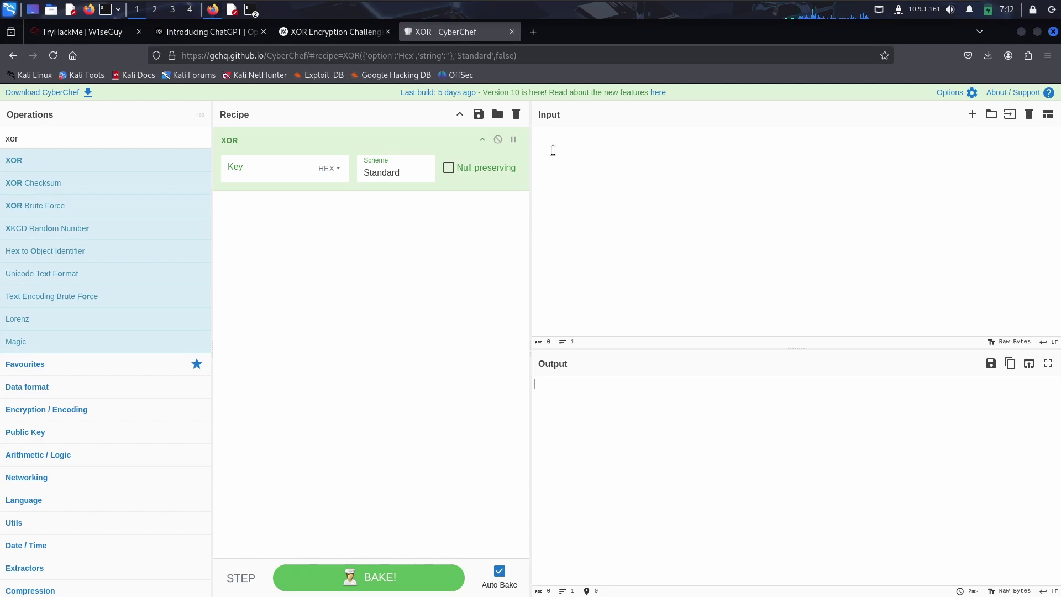
Paste 38102312 into CyberChef's input and into the XOR key field.
{"action": "key", "text": "ctrl+v"}
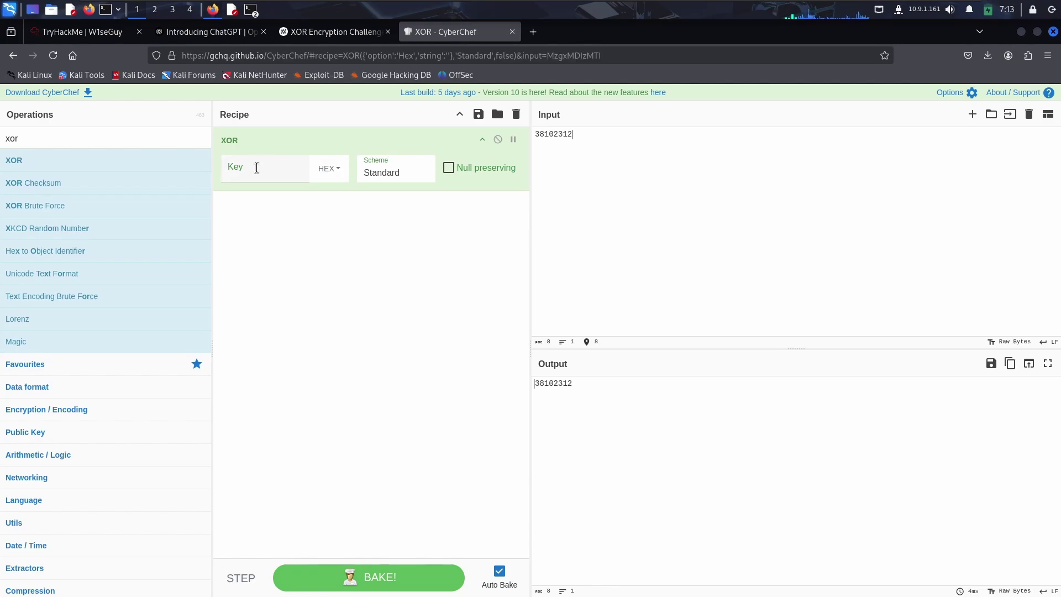
{"action": "left_click", "coordinate": [256, 168]}
{"action": "key", "text": "ctrl+v"}
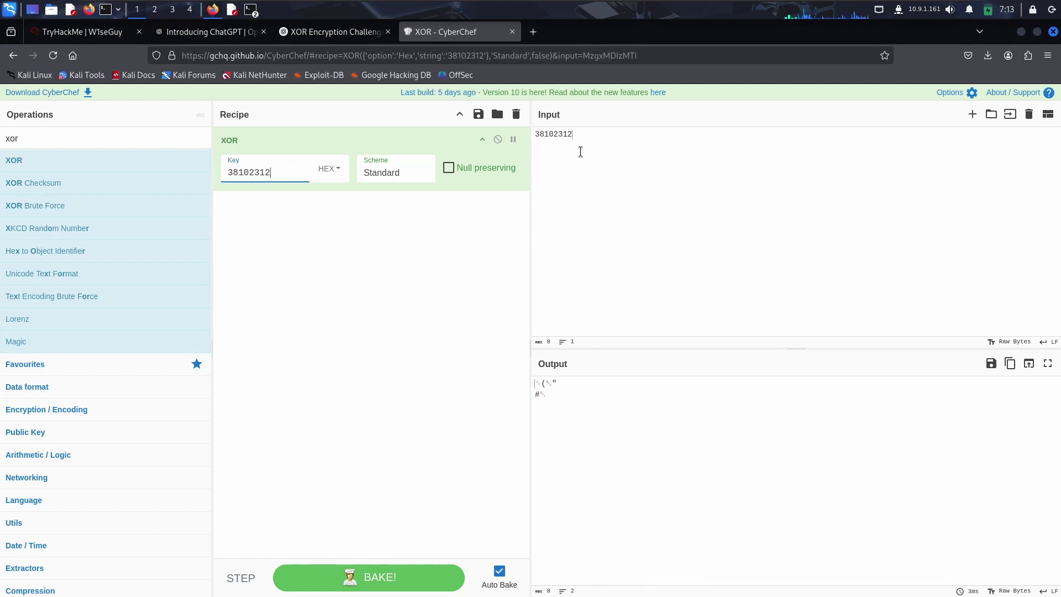
Clear CyberChef's input and return to the TryHackMe first-flag question.
{"action": "left_click", "coordinate": [553, 138]}
{"action": "key", "text": "ctrl+a"}
{"action": "key", "text": "BackSpace"}
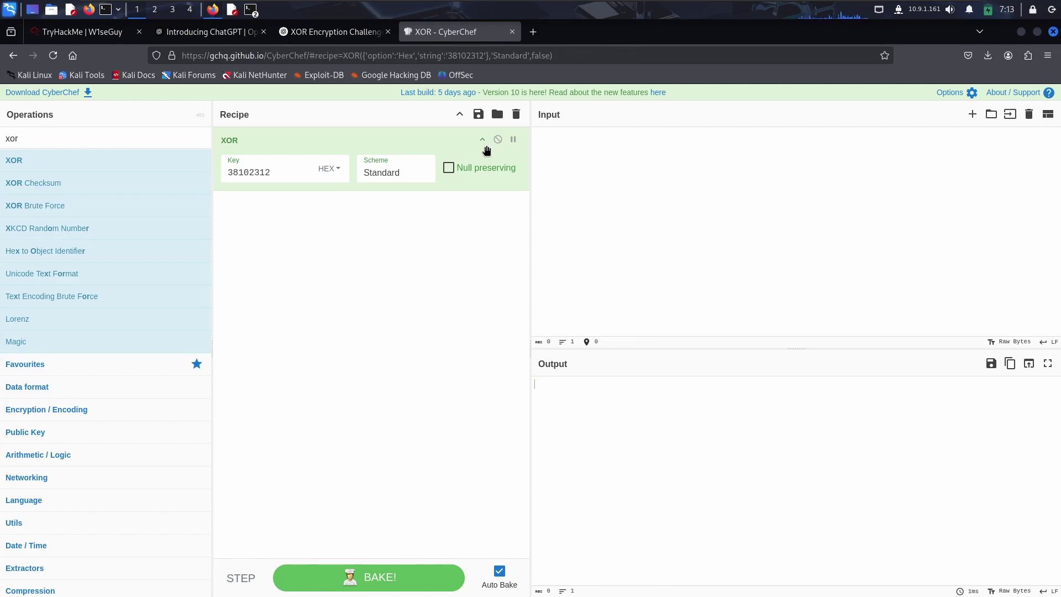
{"action": "left_click", "coordinate": [83, 31]}
{"action": "left_click", "coordinate": [173, 350]}
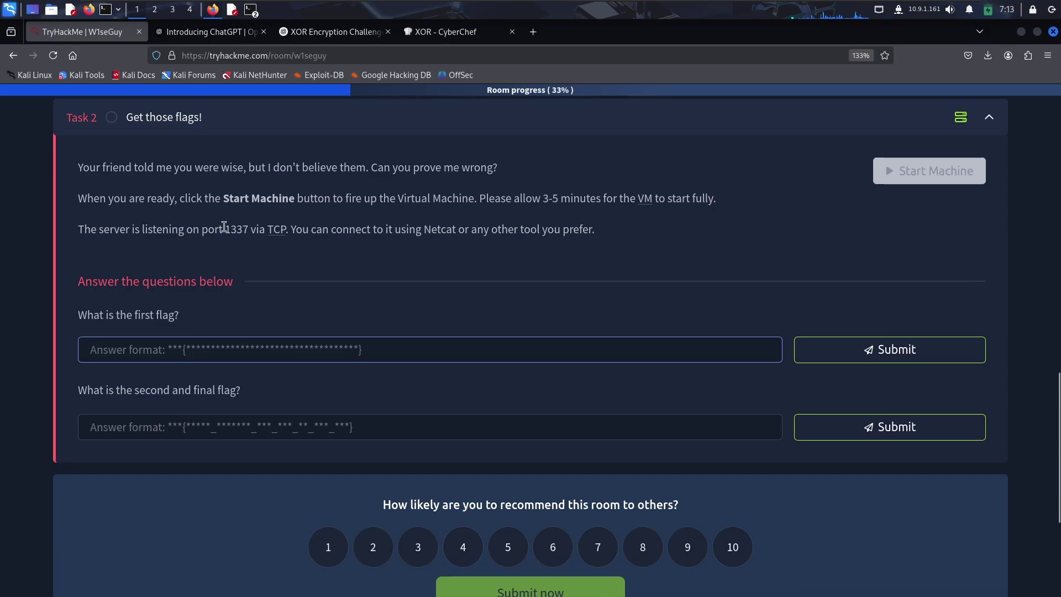
Enter THM{ as CyberChef's input to XOR it with key 38102312.
{"action": "left_click", "coordinate": [251, 10]}
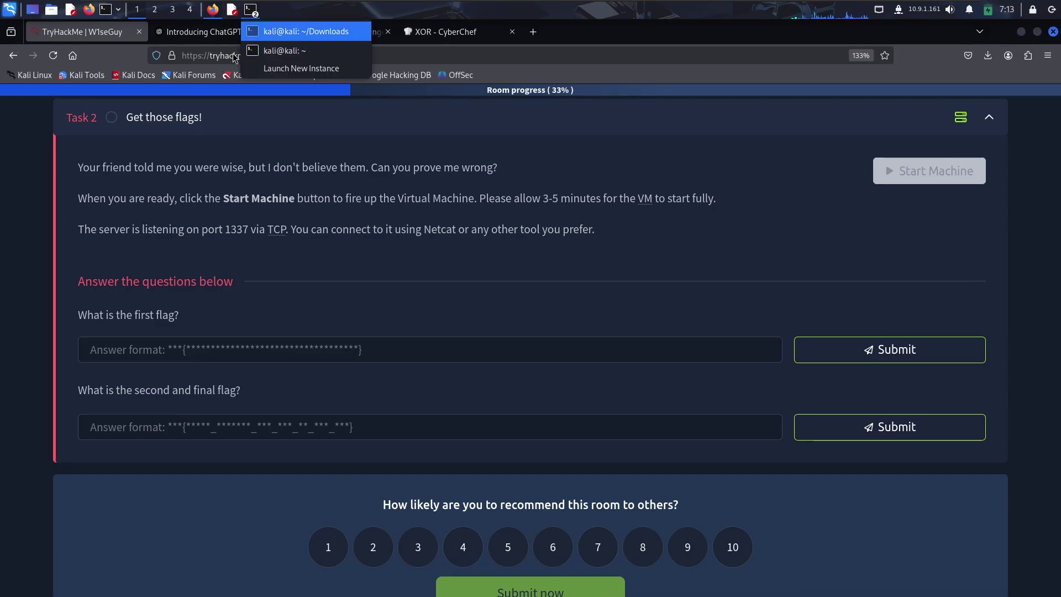
{"action": "left_click", "coordinate": [385, 48]}
{"action": "left_click", "coordinate": [365, 32]}
{"action": "left_click", "coordinate": [437, 35]}
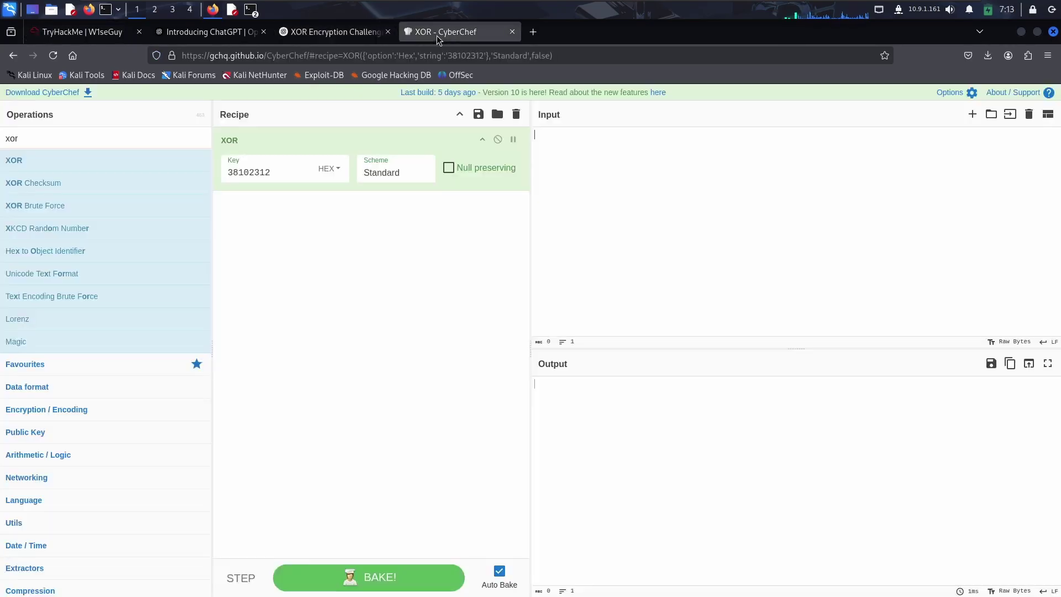
{"action": "left_click", "coordinate": [598, 174]}
{"action": "type", "text": "THM"}
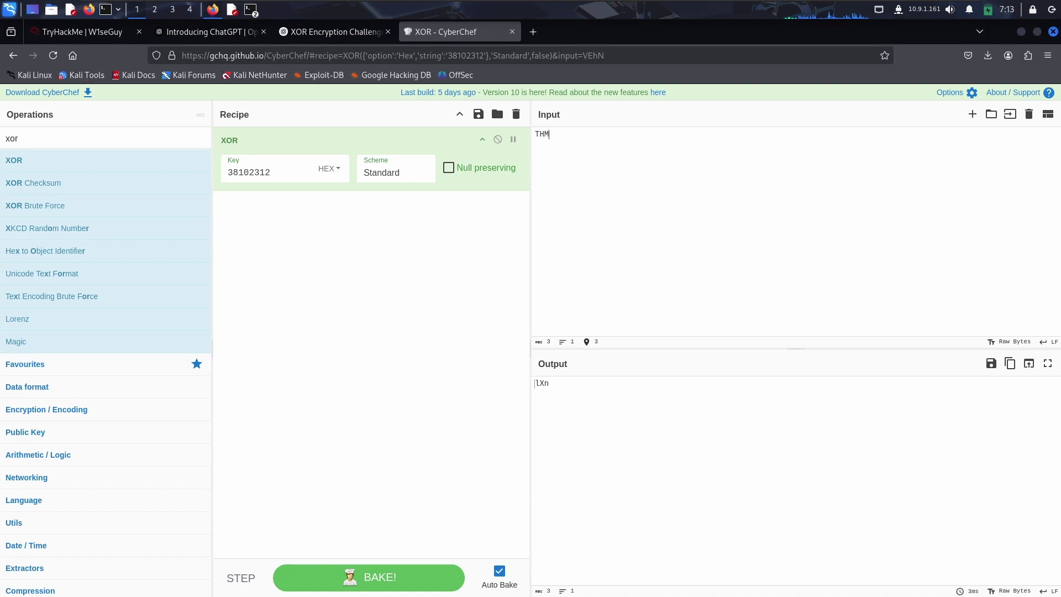
{"action": "type", "text": "{"}
Select the resulting lXni output and bring the netcat terminal forward.
{"action": "left_click", "coordinate": [554, 387]}
{"action": "left_click_drag", "start_coordinate": [554, 387], "coordinate": [532, 384]}
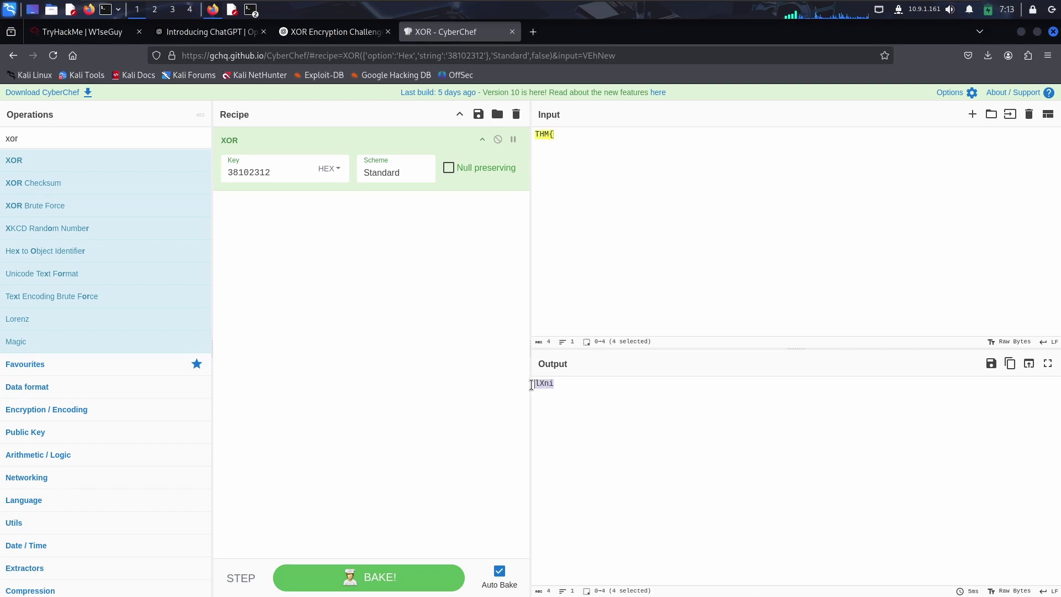
{"action": "left_click", "coordinate": [284, 168]}
{"action": "left_click", "coordinate": [252, 10]}
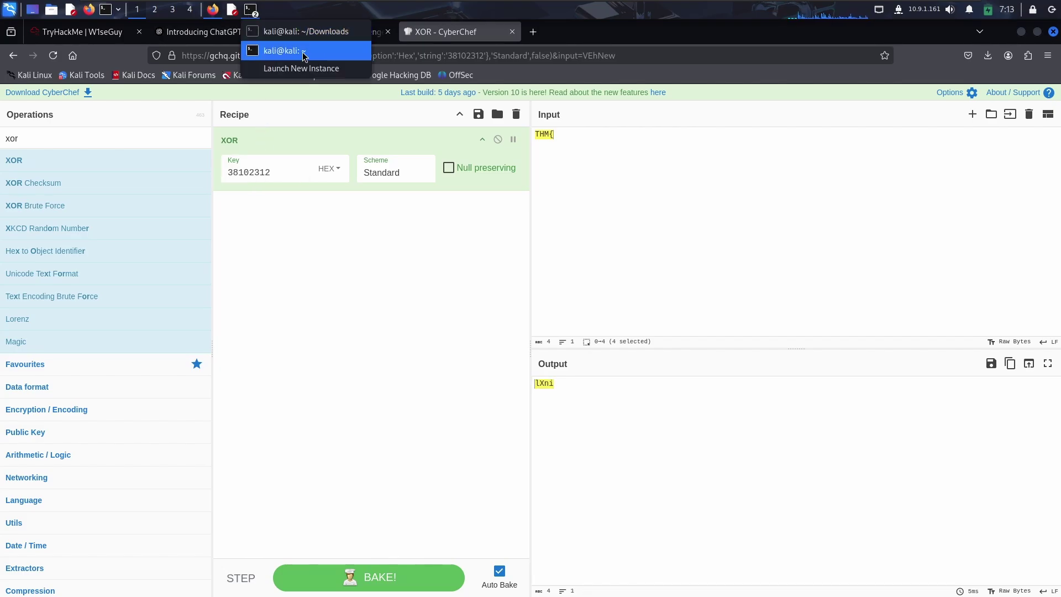
{"action": "left_click", "coordinate": [304, 54]}
Select the ciphertext's first eight hex characters, 38102312, then go back to CyberChef.
{"action": "left_click", "coordinate": [374, 231]}
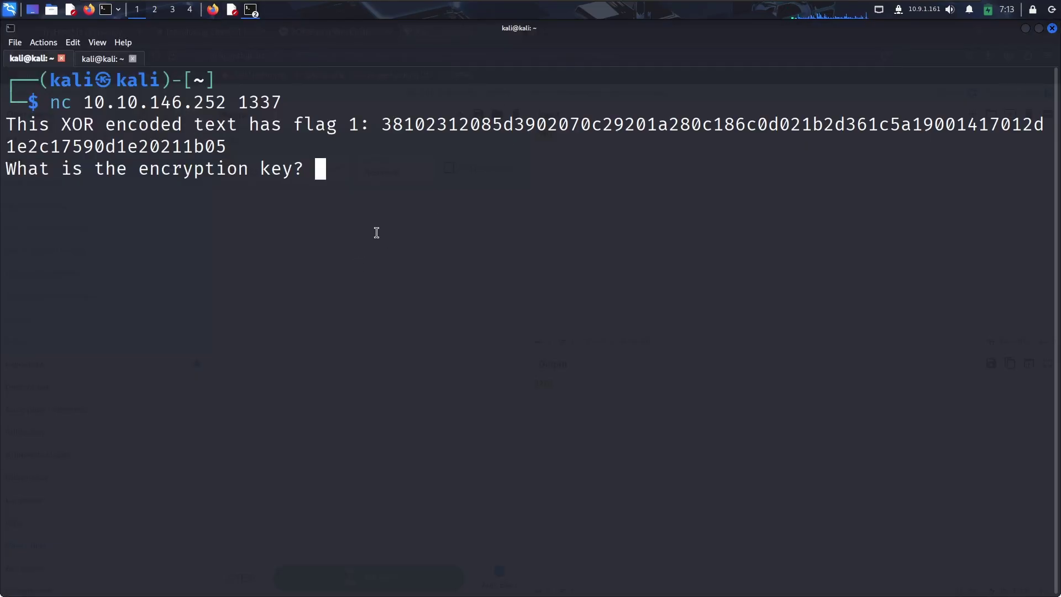
{"action": "left_click_drag", "start_coordinate": [385, 124], "coordinate": [491, 124]}
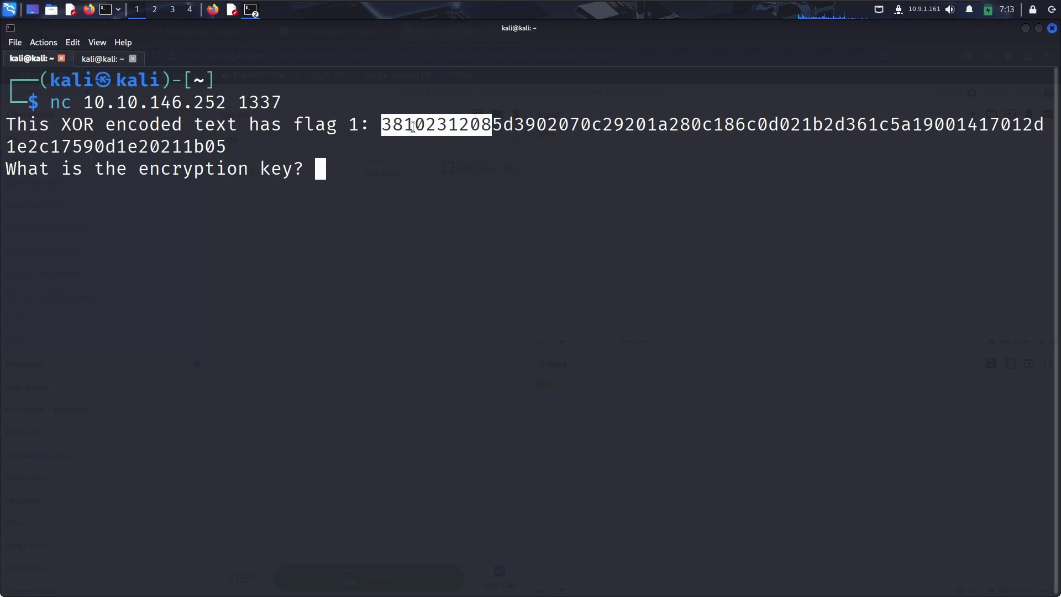
{"action": "left_click", "coordinate": [412, 127]}
{"action": "left_click_drag", "start_coordinate": [383, 124], "coordinate": [447, 113]}
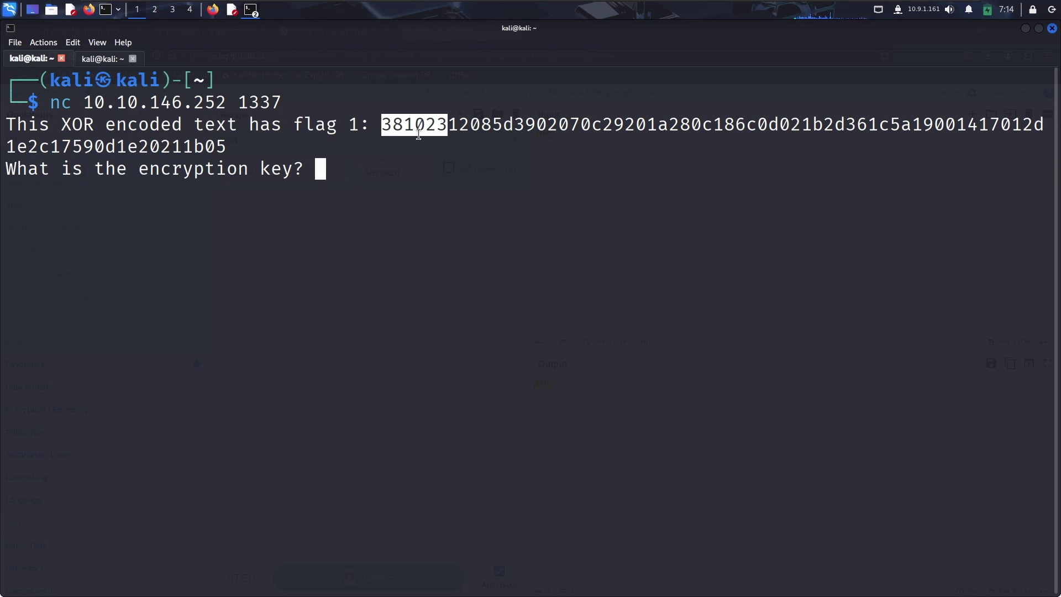
{"action": "left_click_drag", "start_coordinate": [470, 124], "coordinate": [382, 124]}
{"action": "left_click", "coordinate": [213, 10]}
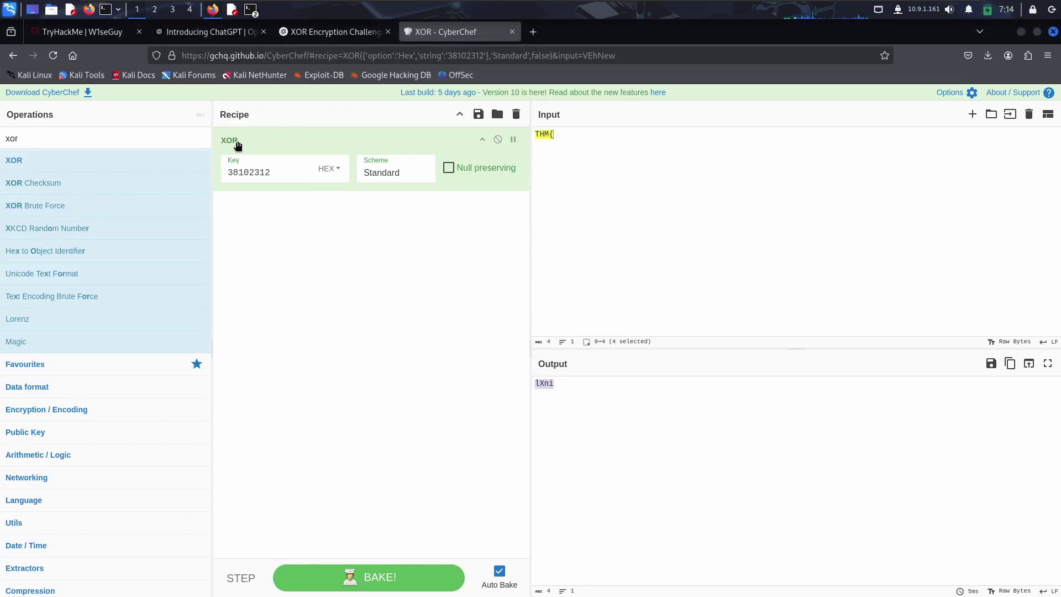
Zoom CyberChef to 120% and select the key fragment lXni in the output.
{"action": "left_click", "coordinate": [563, 146]}
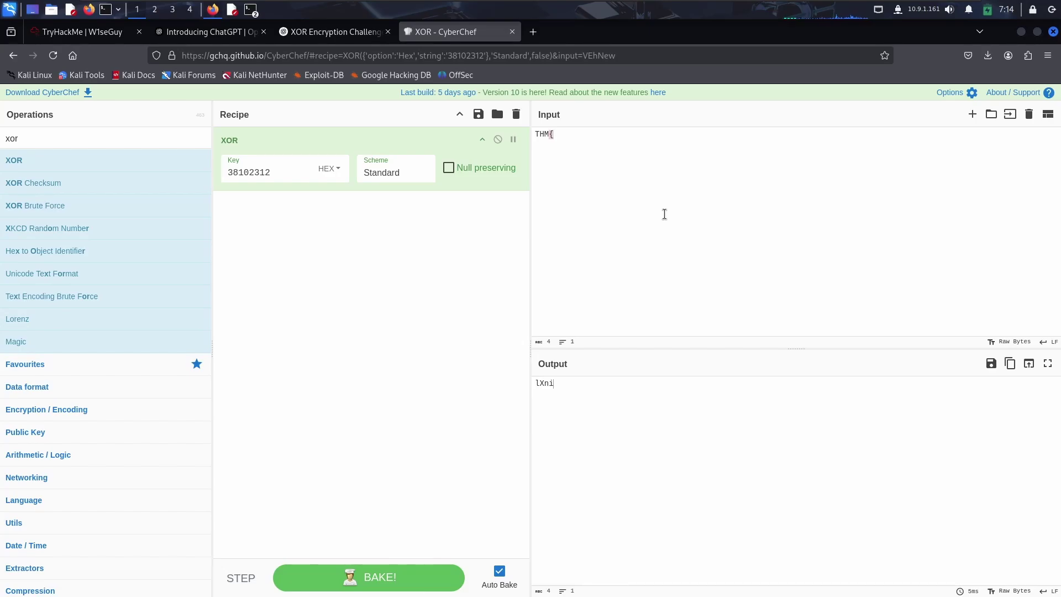
{"action": "left_click", "coordinate": [97, 32]}
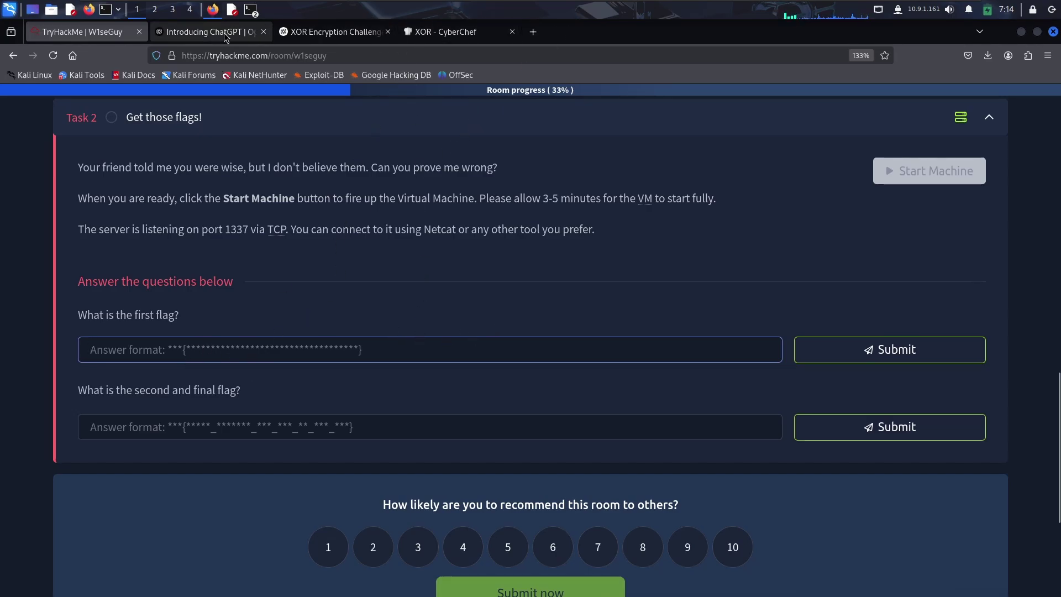
{"action": "left_click", "coordinate": [461, 32]}
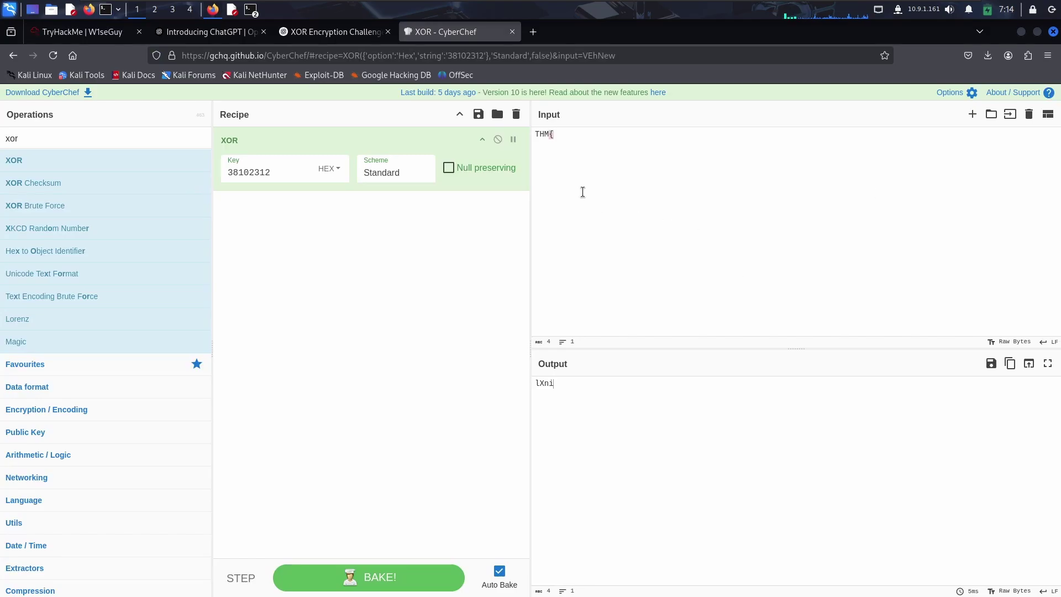
{"action": "key", "text": "ctrl+plus"}
{"action": "key", "text": "ctrl+plus"}
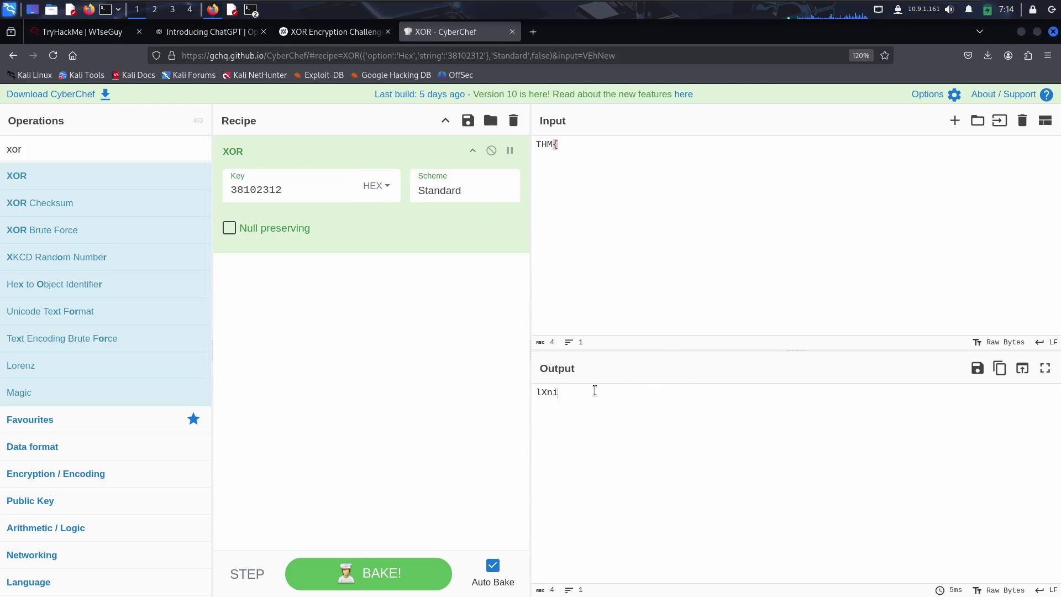
{"action": "left_click_drag", "start_coordinate": [575, 395], "coordinate": [537, 391]}
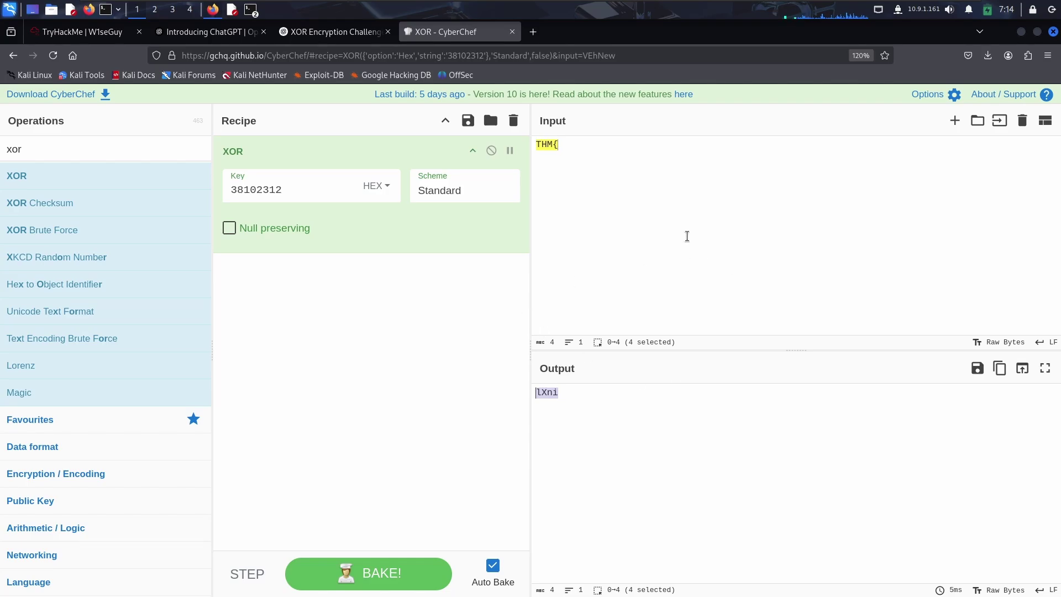
{"action": "left_click", "coordinate": [259, 338]}
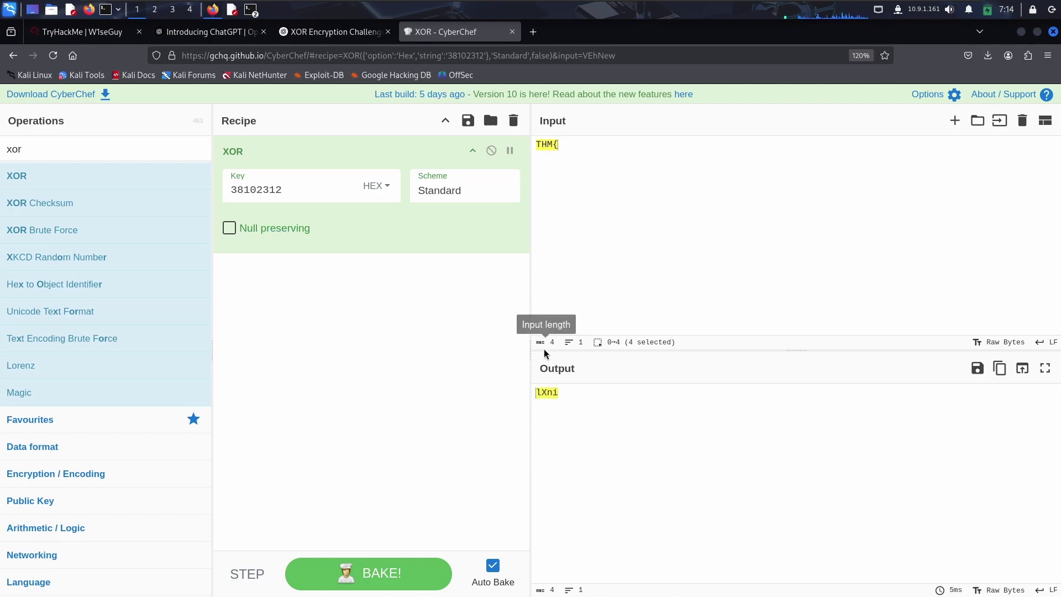
Search 'hex' and add From Hex ahead of XOR in the recipe.
{"action": "left_click_drag", "start_coordinate": [67, 148], "coordinate": [2, 148]}
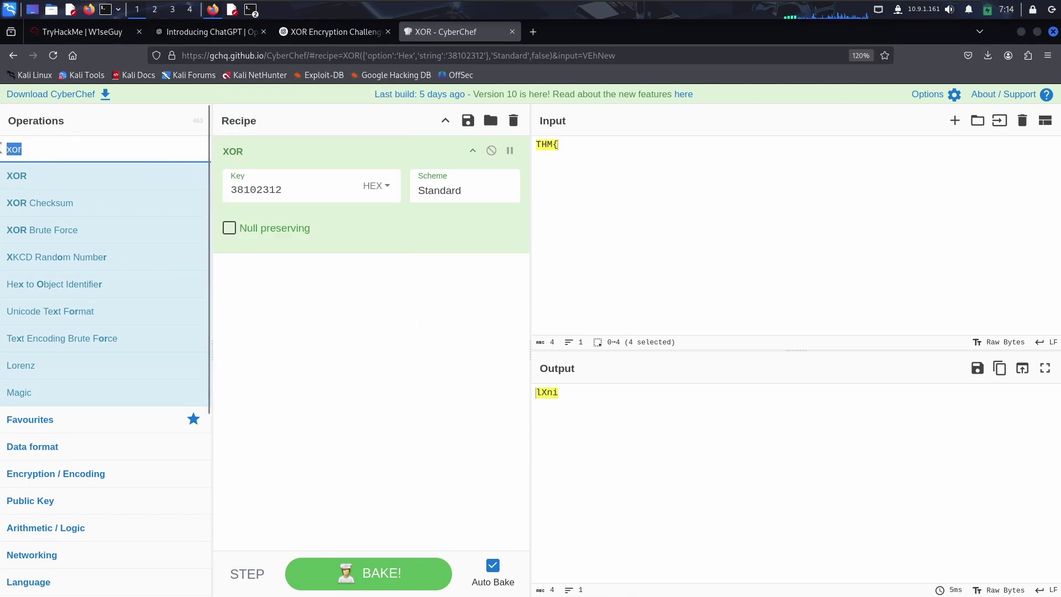
{"action": "key", "text": "BackSpace"}
{"action": "type", "text": "he"}
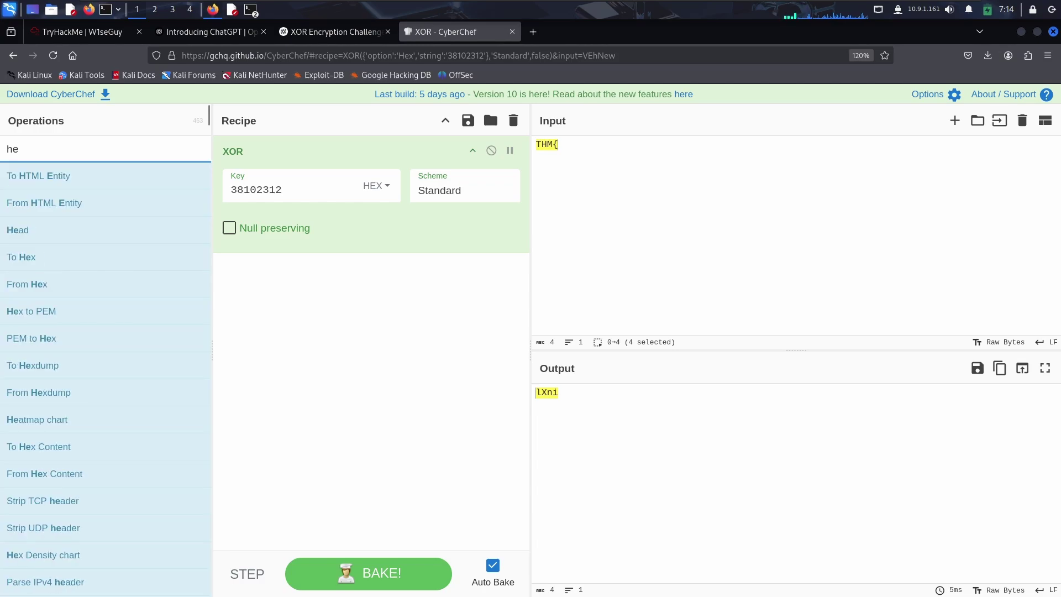
{"action": "type", "text": "x"}
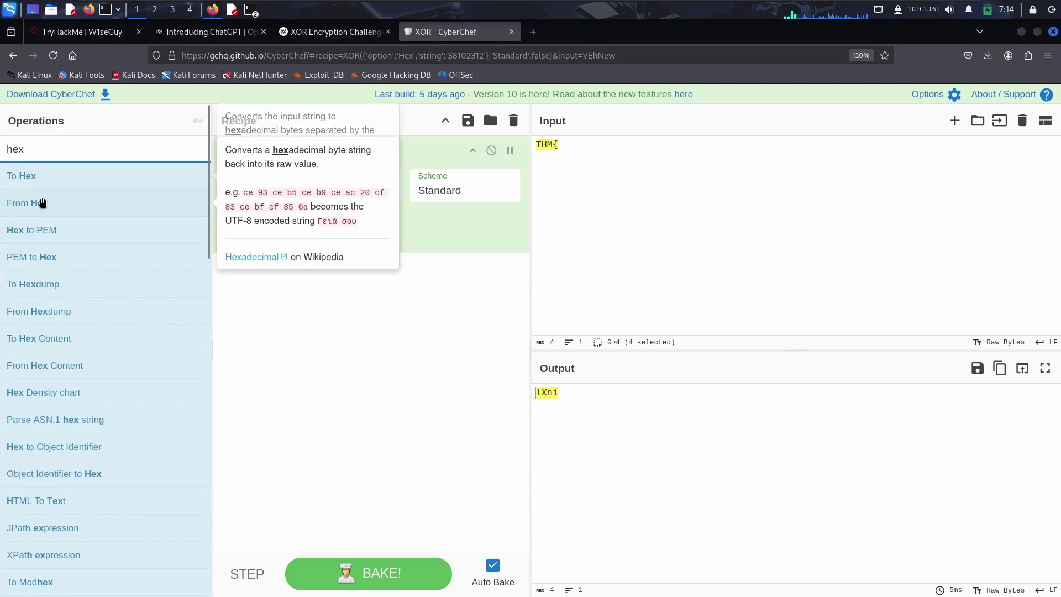
{"action": "left_click_drag", "start_coordinate": [94, 202], "coordinate": [282, 144]}
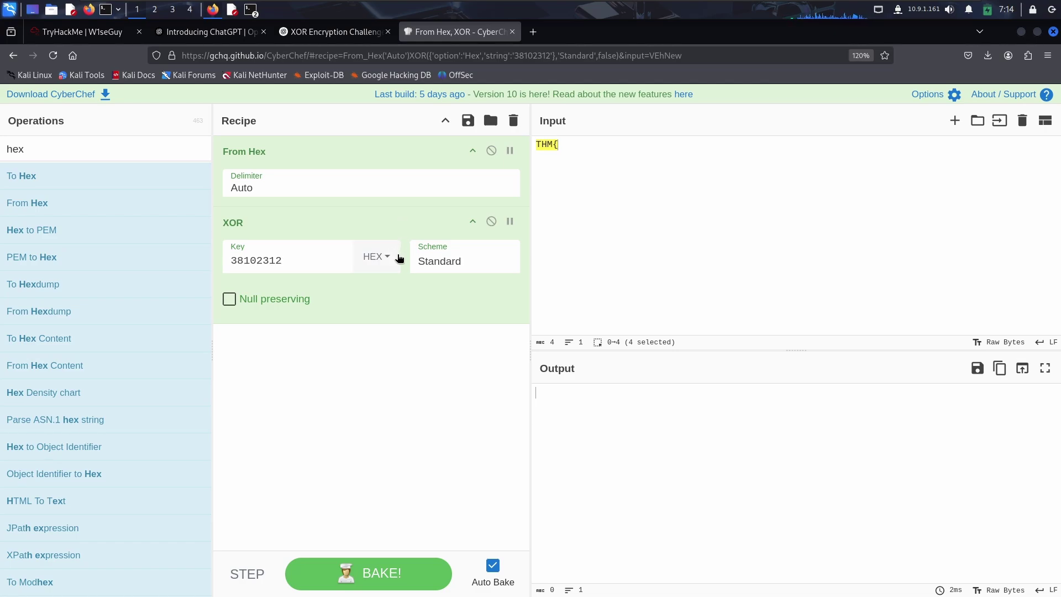
Replace the XOR key with lXni in UTF8 format.
{"action": "left_click", "coordinate": [322, 267]}
{"action": "left_click_drag", "start_coordinate": [279, 260], "coordinate": [237, 249]}
{"action": "type", "text": "lXni"}
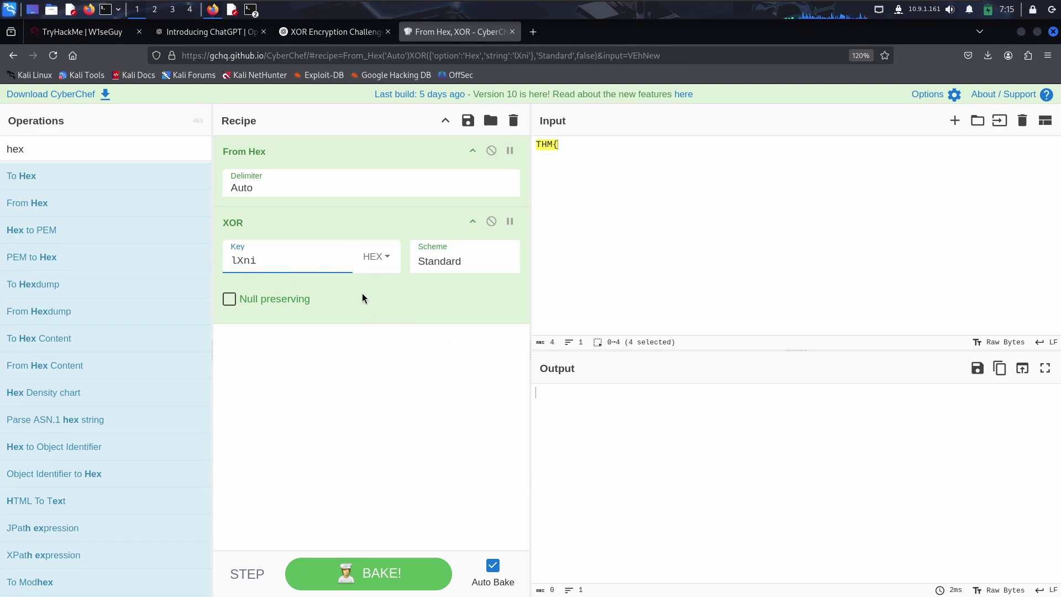
{"action": "left_click", "coordinate": [381, 259]}
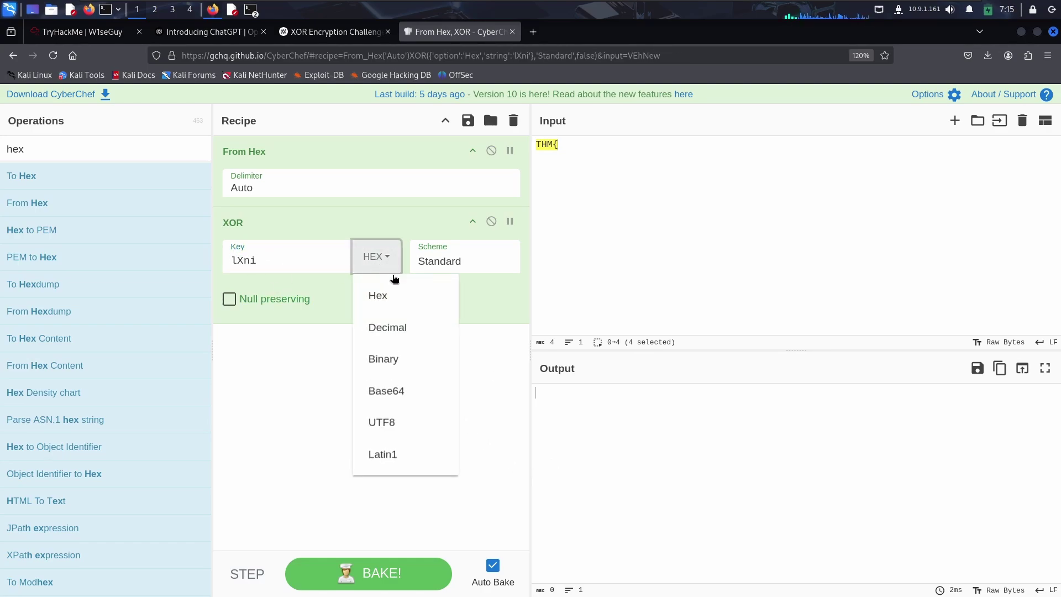
{"action": "left_click", "coordinate": [382, 422]}
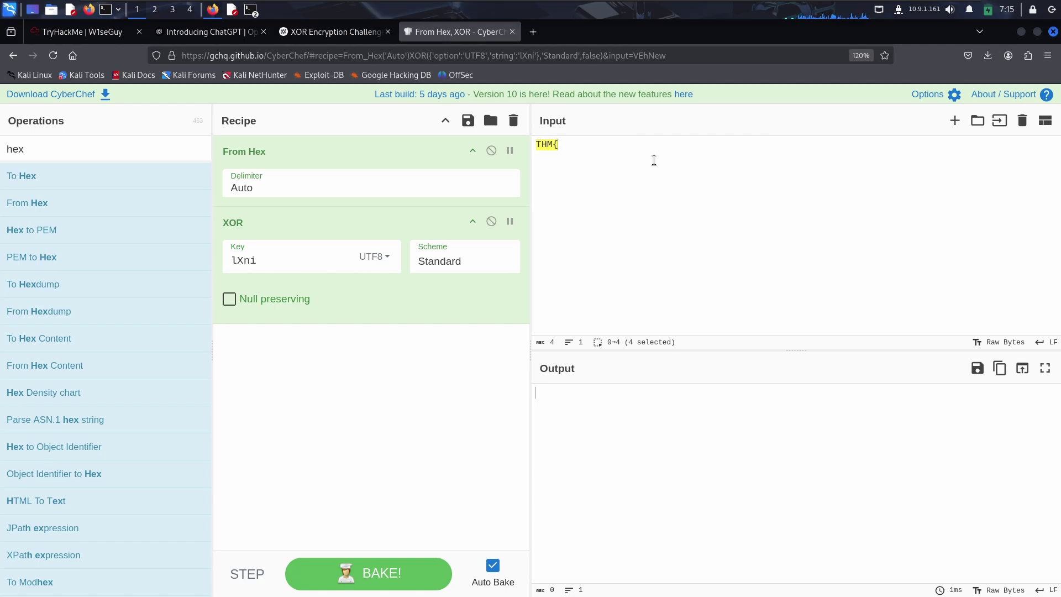
Delete the THM{ test text so the input is empty.
{"action": "left_click_drag", "start_coordinate": [654, 159], "coordinate": [527, 144]}
{"action": "key", "text": "BackSpace"}
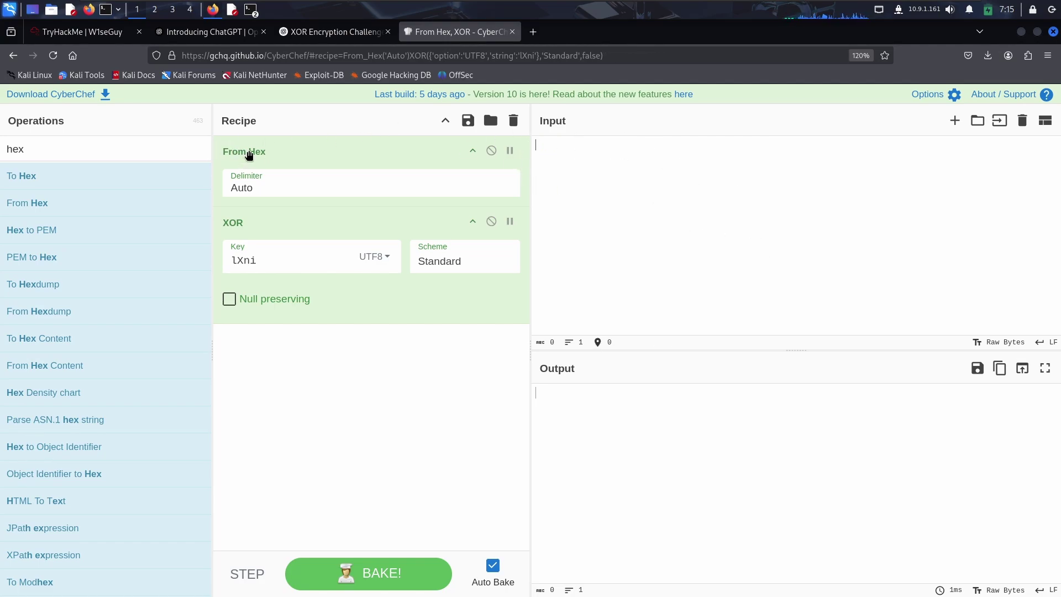
{"action": "left_click", "coordinate": [263, 259]}
{"action": "left_click", "coordinate": [550, 140]}
{"action": "left_click", "coordinate": [301, 263]}
{"action": "left_click", "coordinate": [557, 189]}
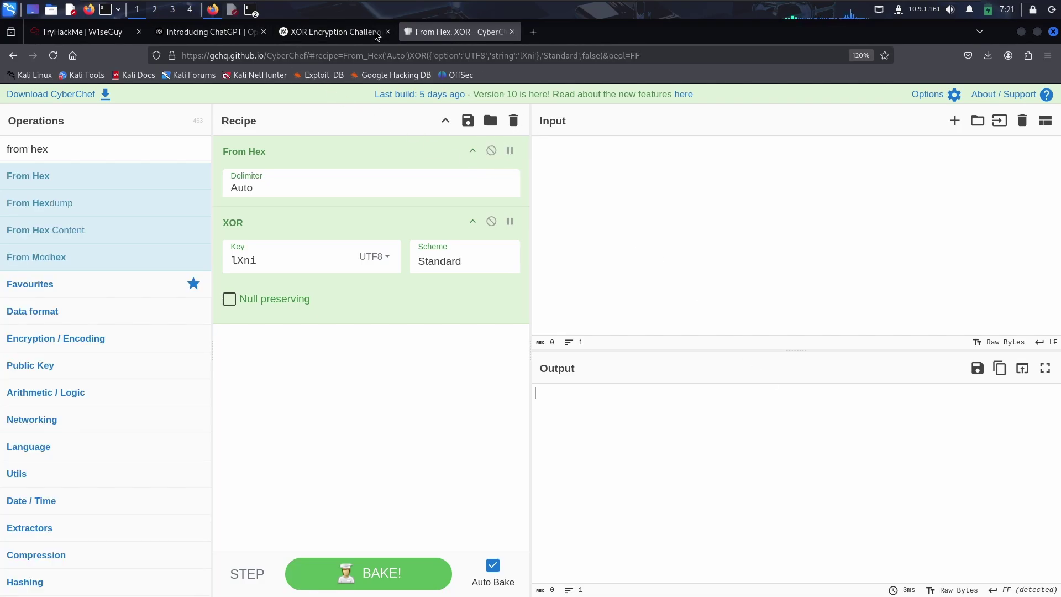
Select the entire hex ciphertext line in Mousepad, then return to CyberChef.
{"action": "left_click", "coordinate": [233, 11]}
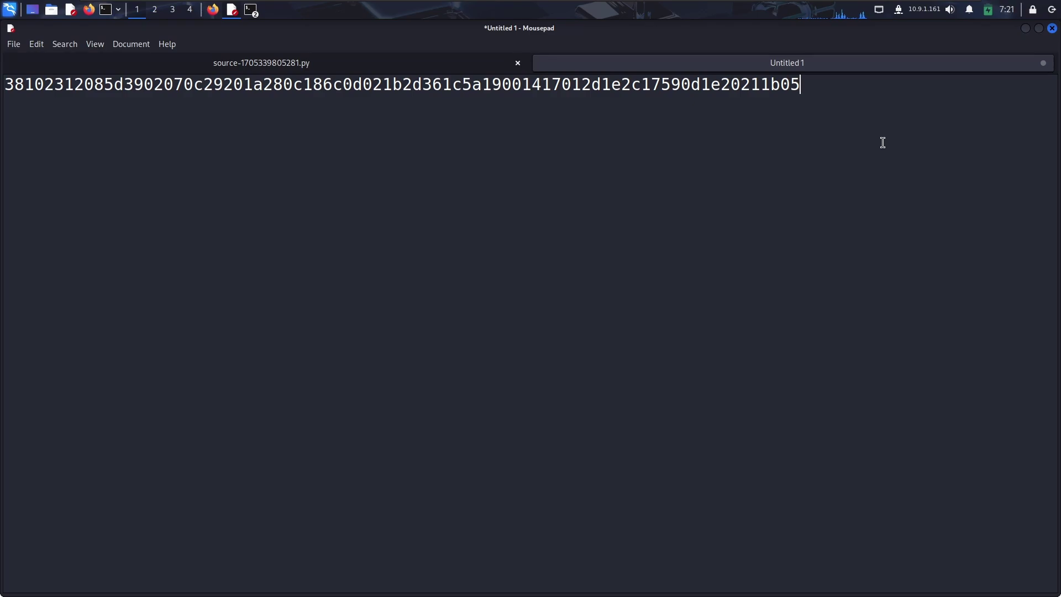
{"action": "key", "text": "ctrl+a"}
{"action": "key", "text": "ctrl+c"}
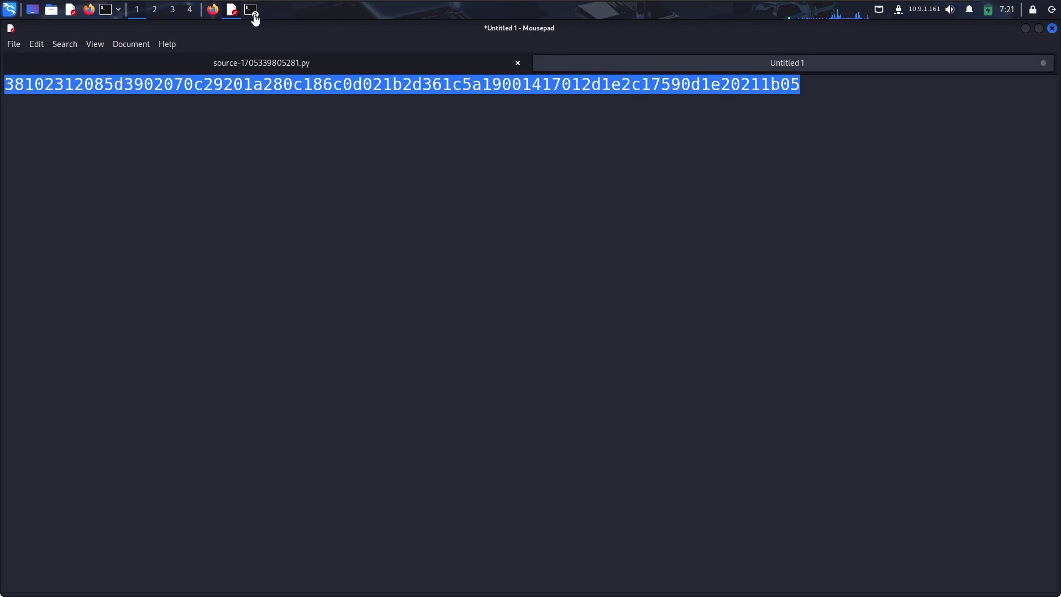
{"action": "left_click", "coordinate": [252, 9]}
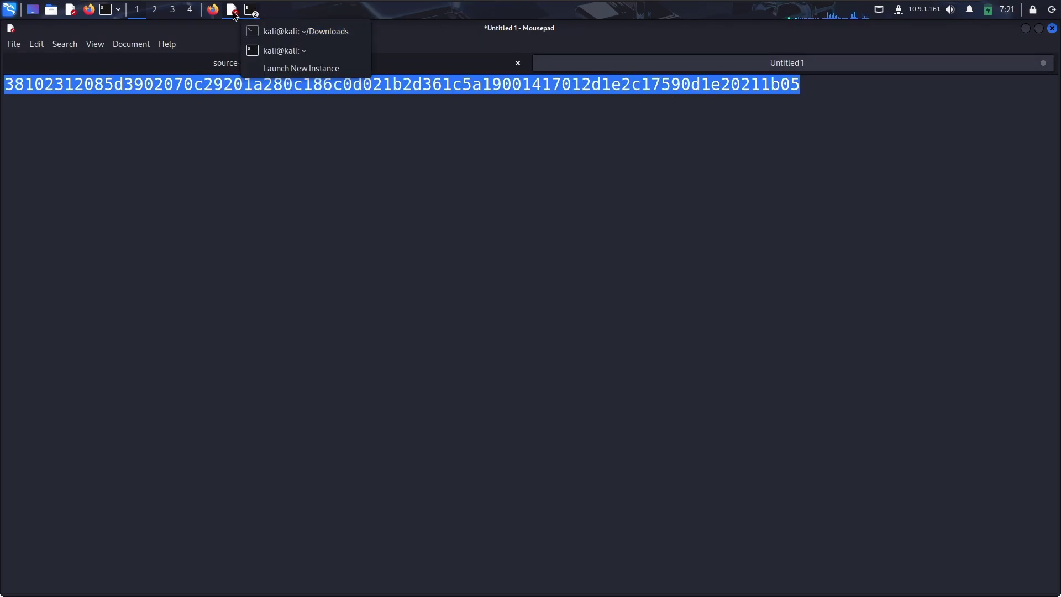
{"action": "left_click", "coordinate": [213, 13]}
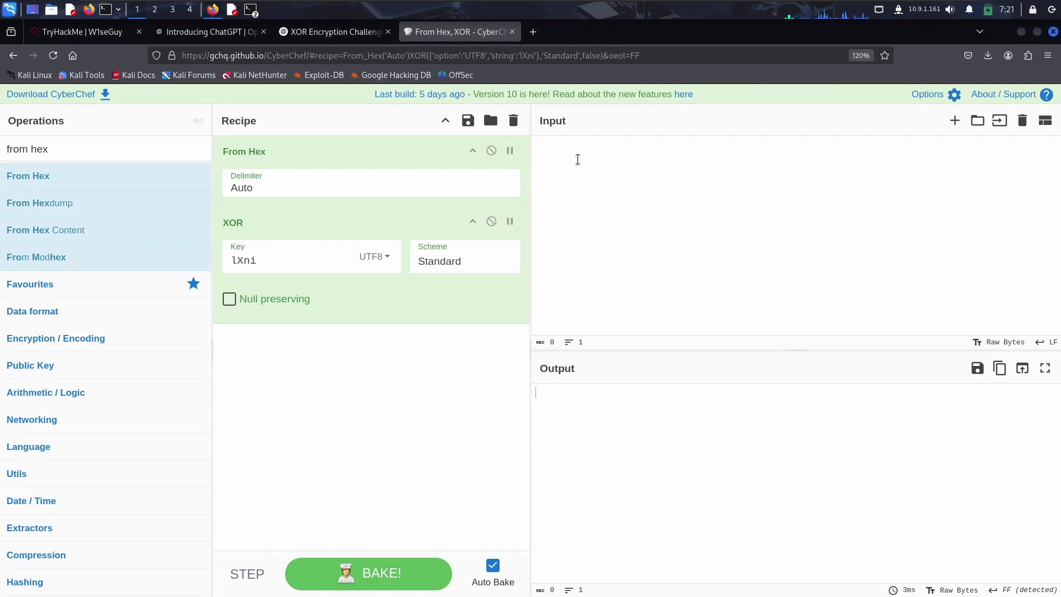
{"action": "key", "text": "ctrl+v"}
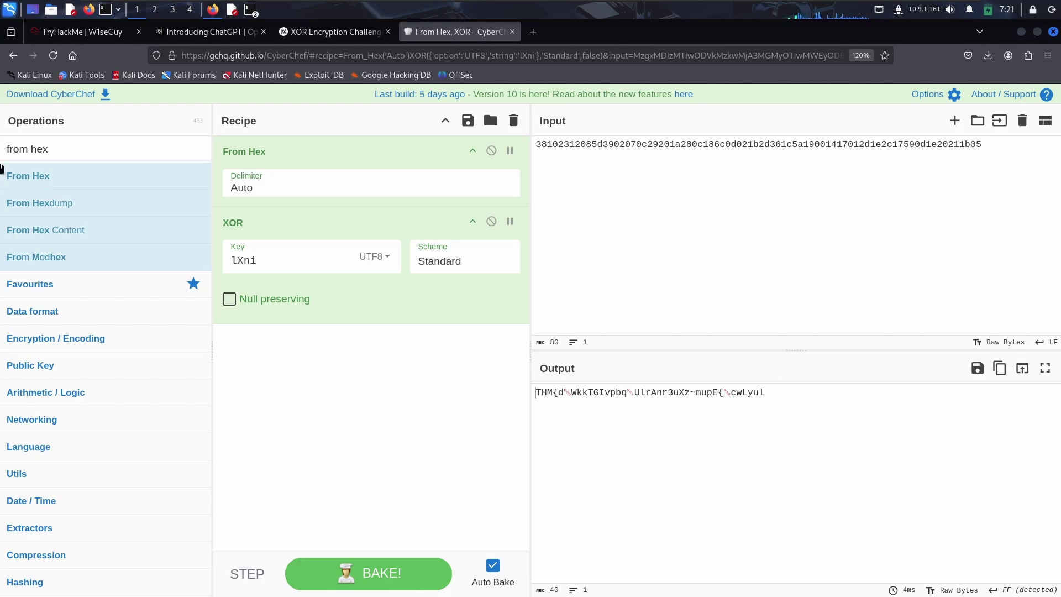
{"action": "left_click", "coordinate": [309, 261]}
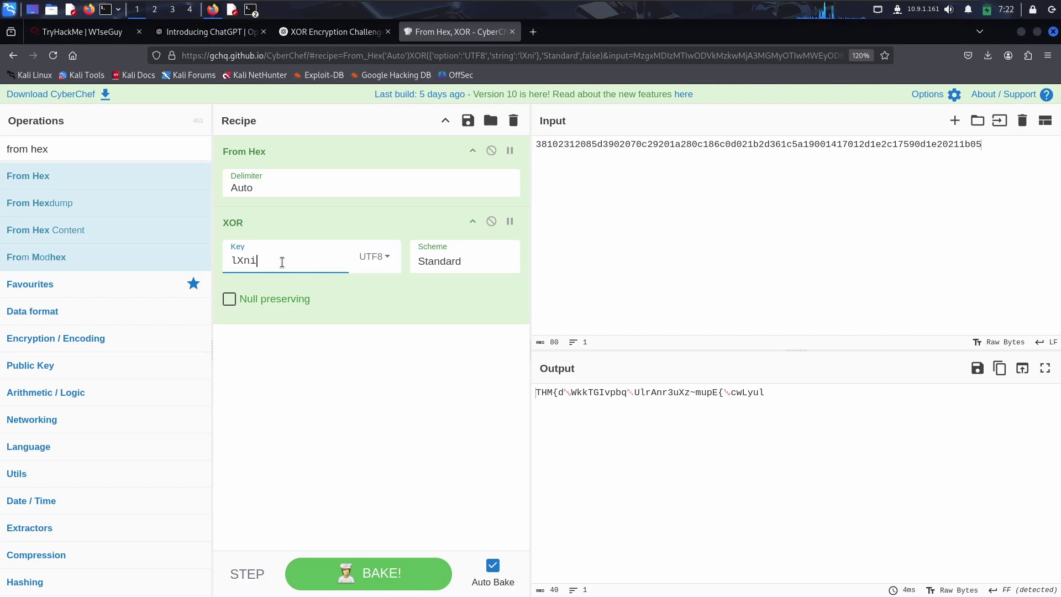
{"action": "type", "text": "1"}
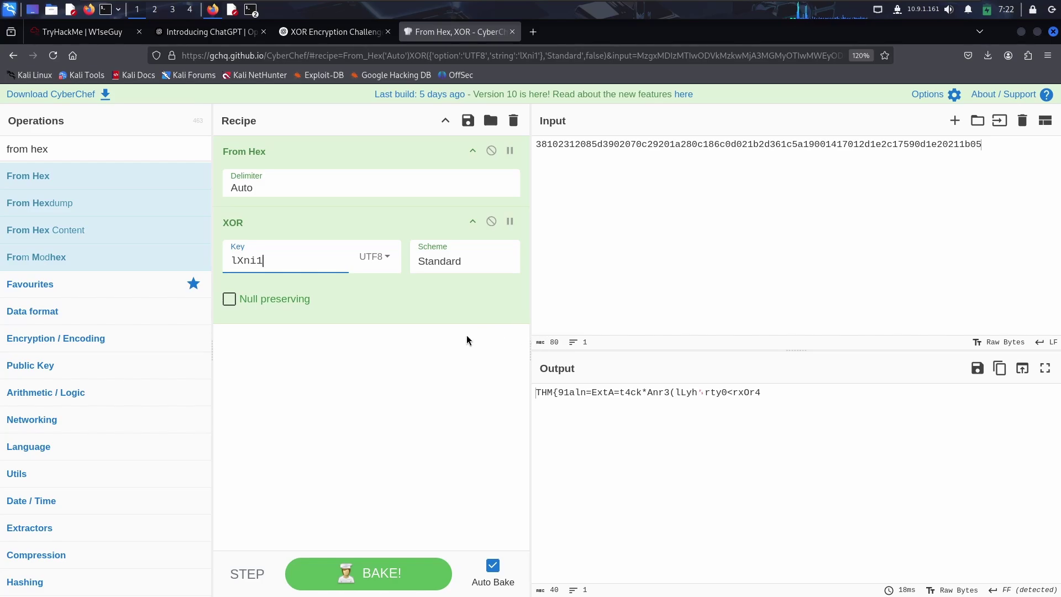
Try digits 2–9 and letters as the fifth key character until lXnix decodes a readable flag.
{"action": "key", "text": "BackSpace"}
{"action": "type", "text": "2"}
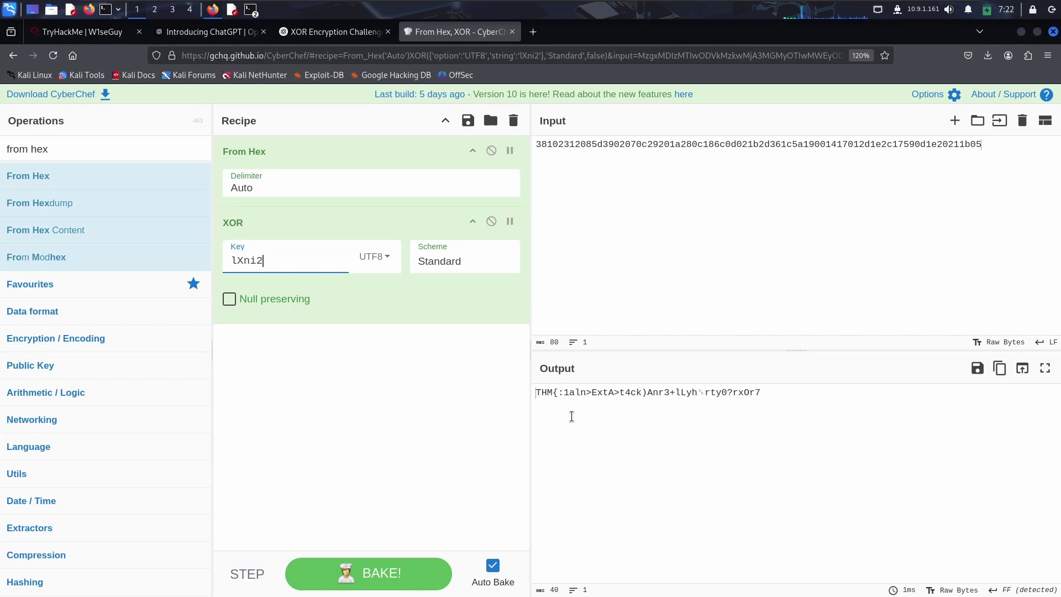
{"action": "key", "text": "BackSpace"}
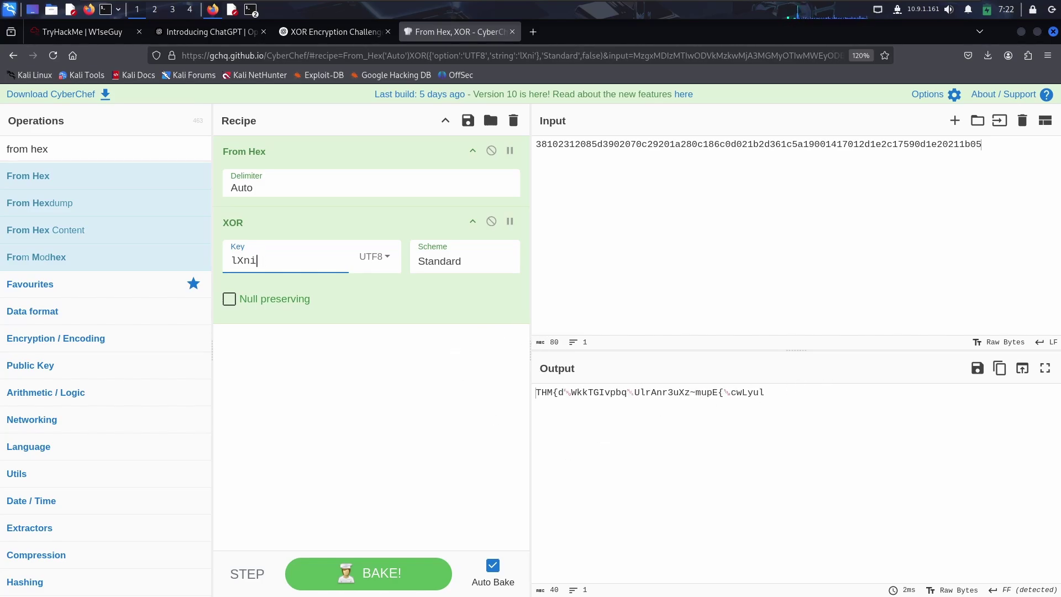
{"action": "type", "text": "3"}
{"action": "key", "text": "BackSpace"}
{"action": "type", "text": "4"}
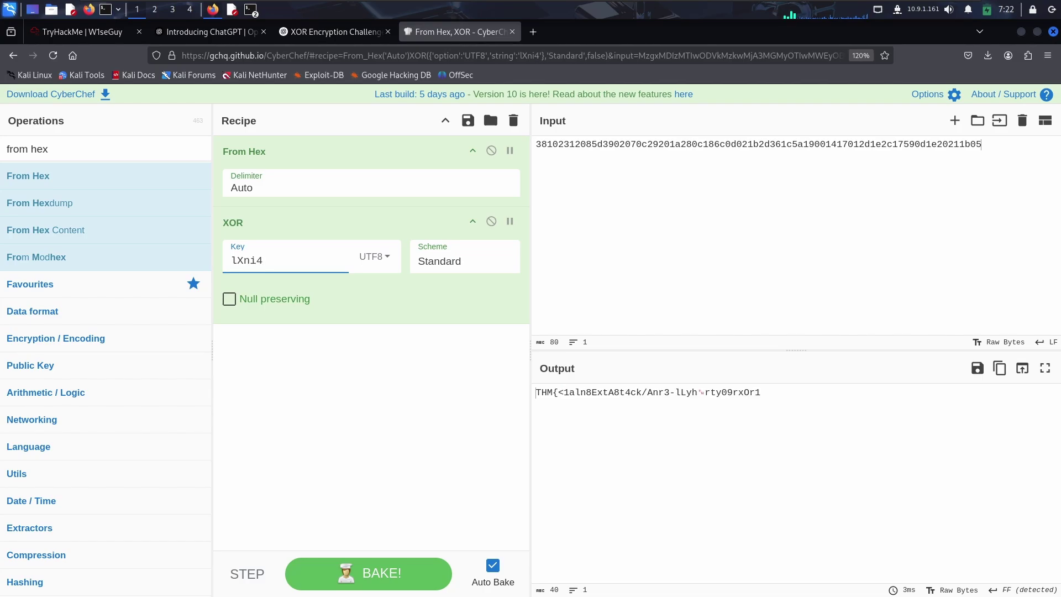
{"action": "key", "text": "BackSpace"}
{"action": "type", "text": "5"}
{"action": "key", "text": "BackSpace"}
{"action": "type", "text": "6"}
{"action": "key", "text": "BackSpace"}
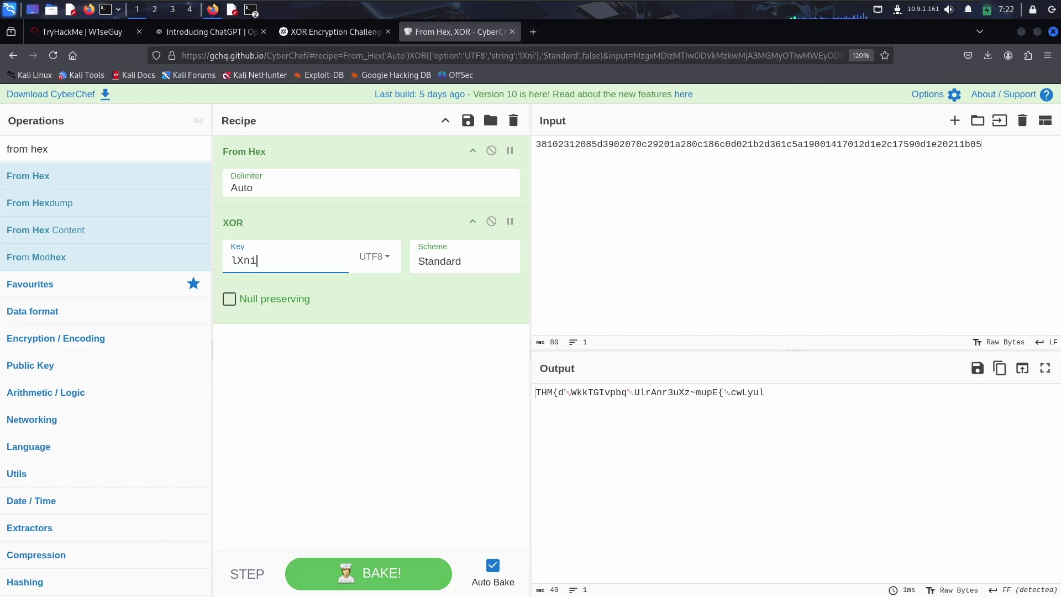
{"action": "type", "text": "7"}
{"action": "key", "text": "BackSpace"}
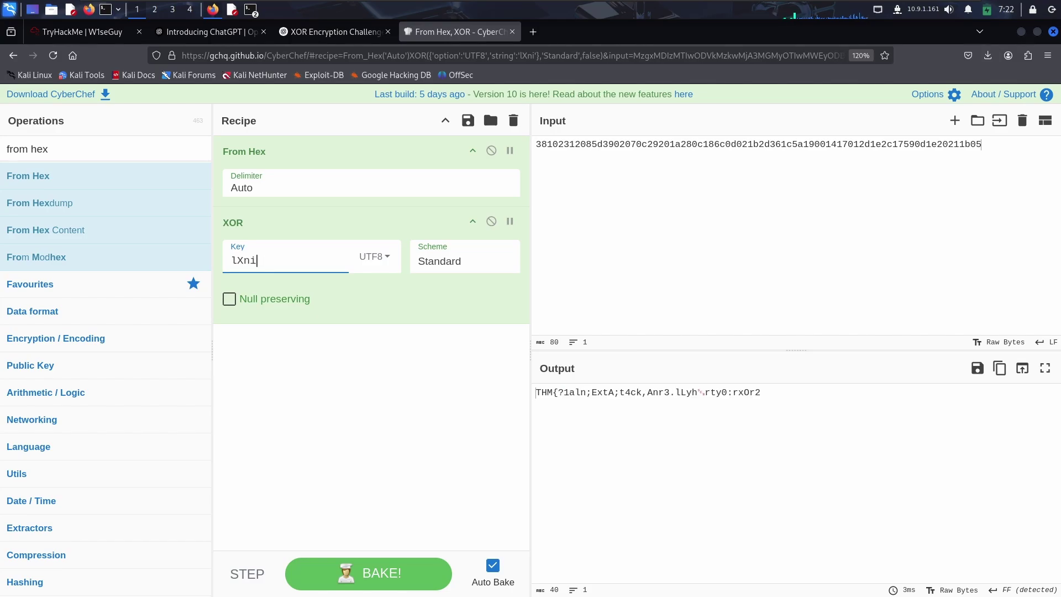
{"action": "type", "text": "8"}
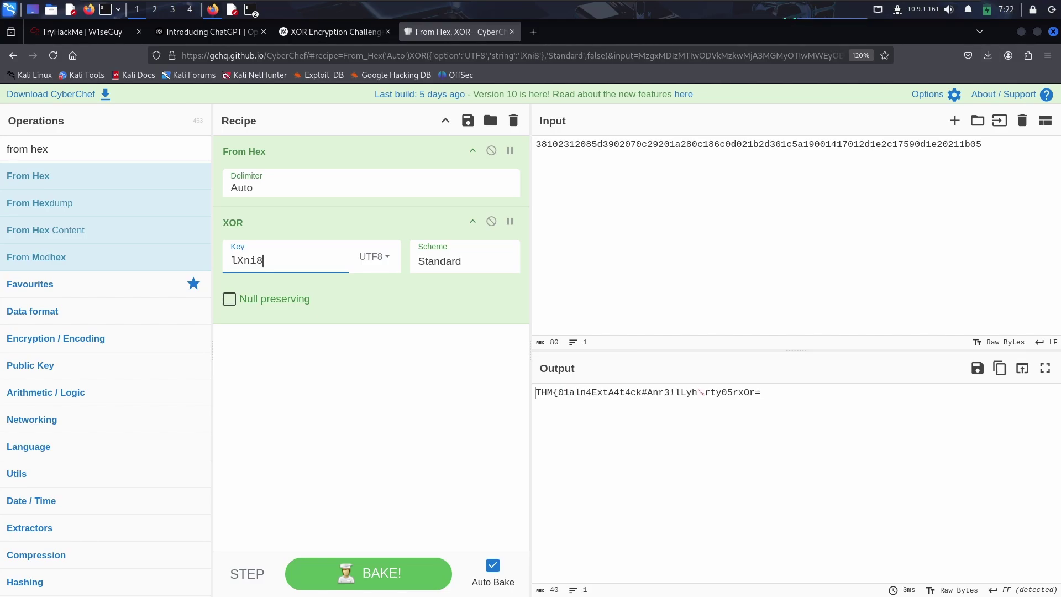
{"action": "key", "text": "BackSpace"}
{"action": "type", "text": "9"}
{"action": "key", "text": "BackSpace"}
{"action": "type", "text": "0"}
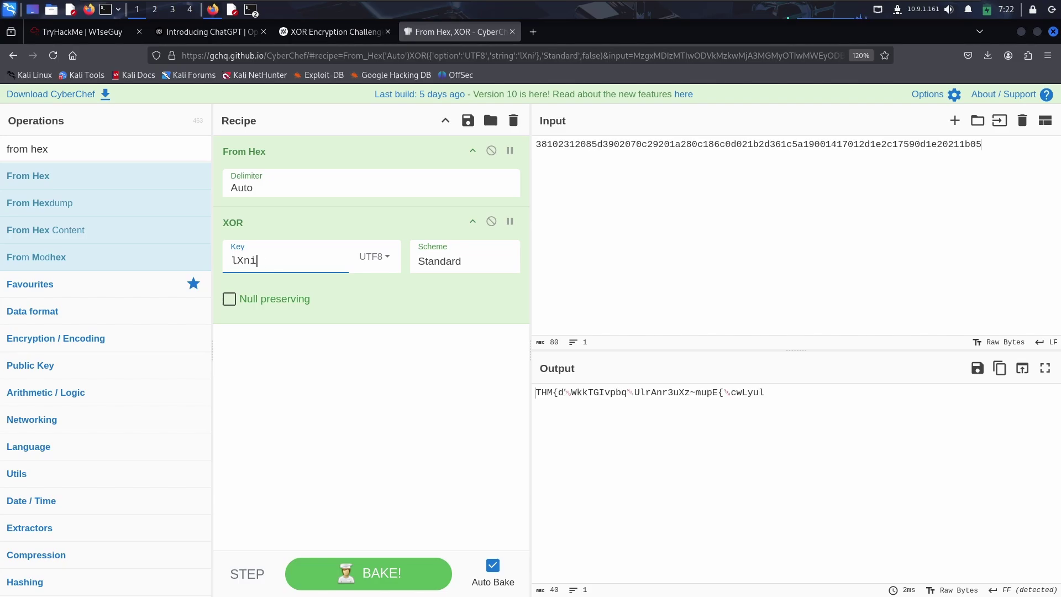
{"action": "type", "text": "q"}
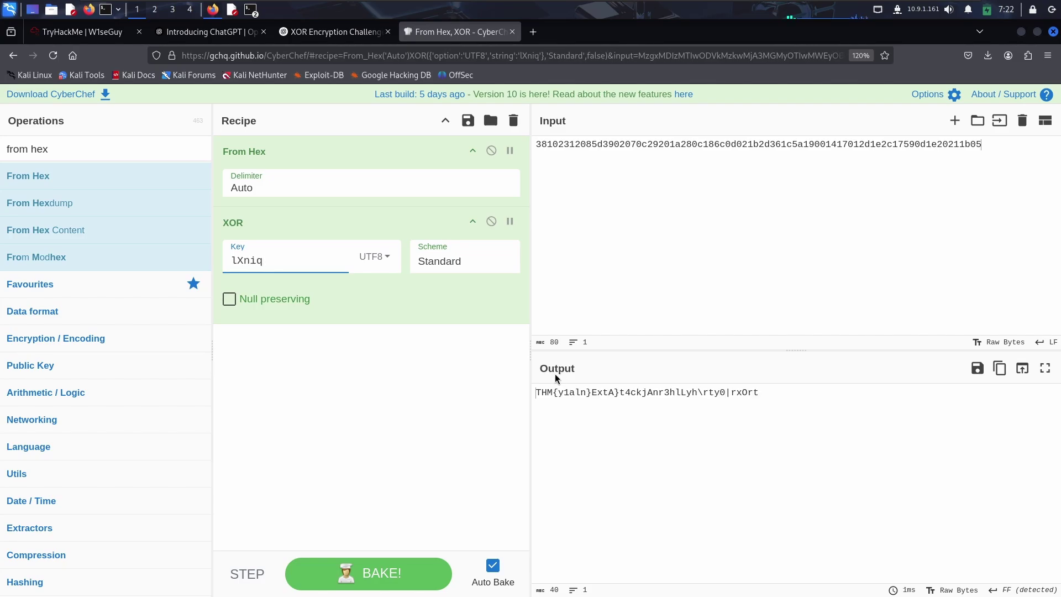
{"action": "key", "text": "BackSpace"}
{"action": "type", "text": "w"}
{"action": "key", "text": "BackSpace"}
{"action": "type", "text": "e"}
{"action": "key", "text": "BackSpace"}
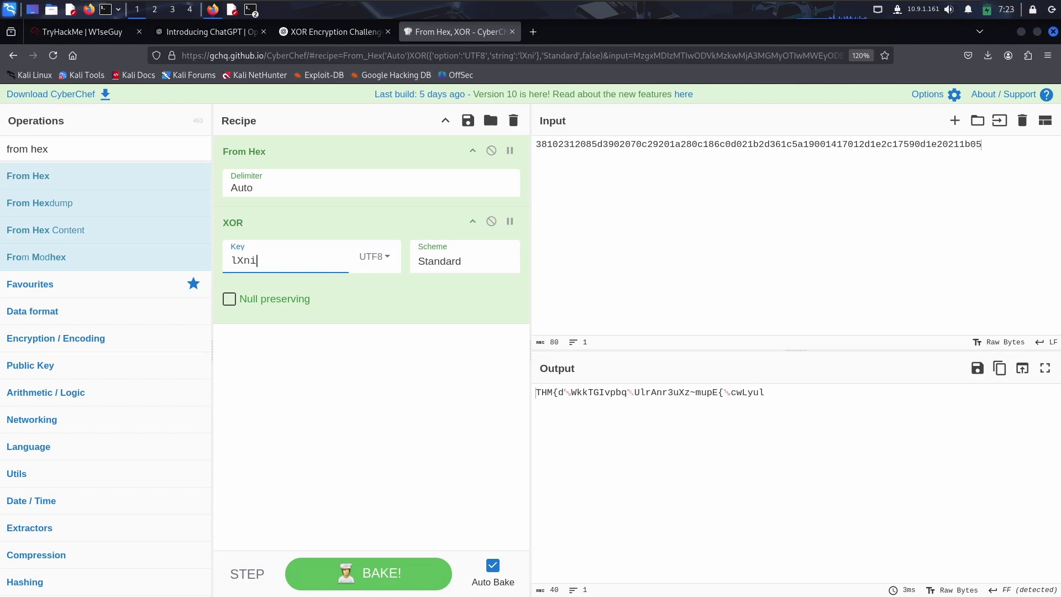
{"action": "type", "text": "r"}
{"action": "key", "text": "BackSpace"}
{"action": "type", "text": "y"}
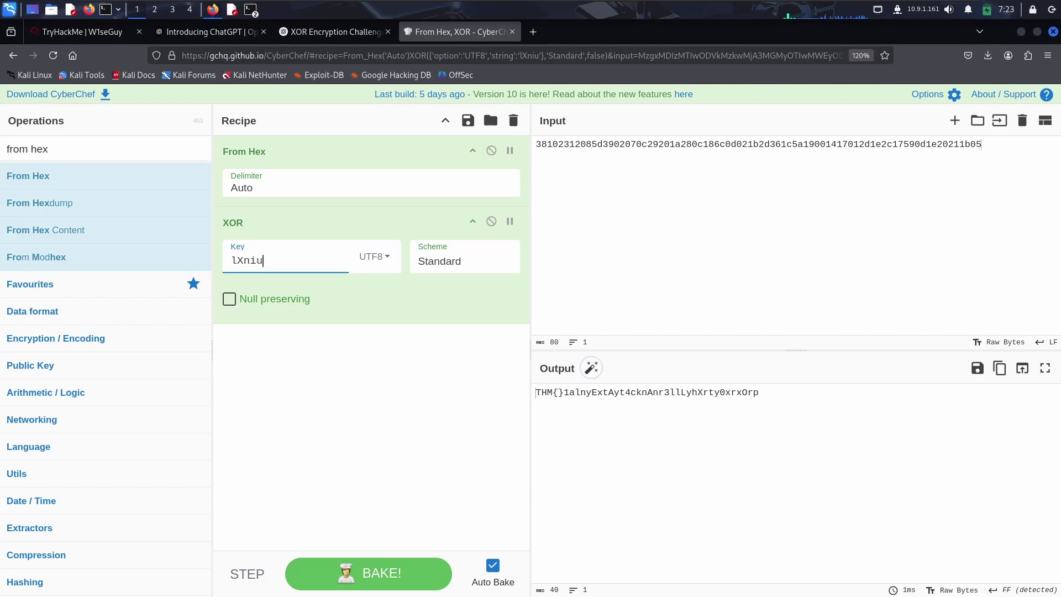
{"action": "type", "text": "i"}
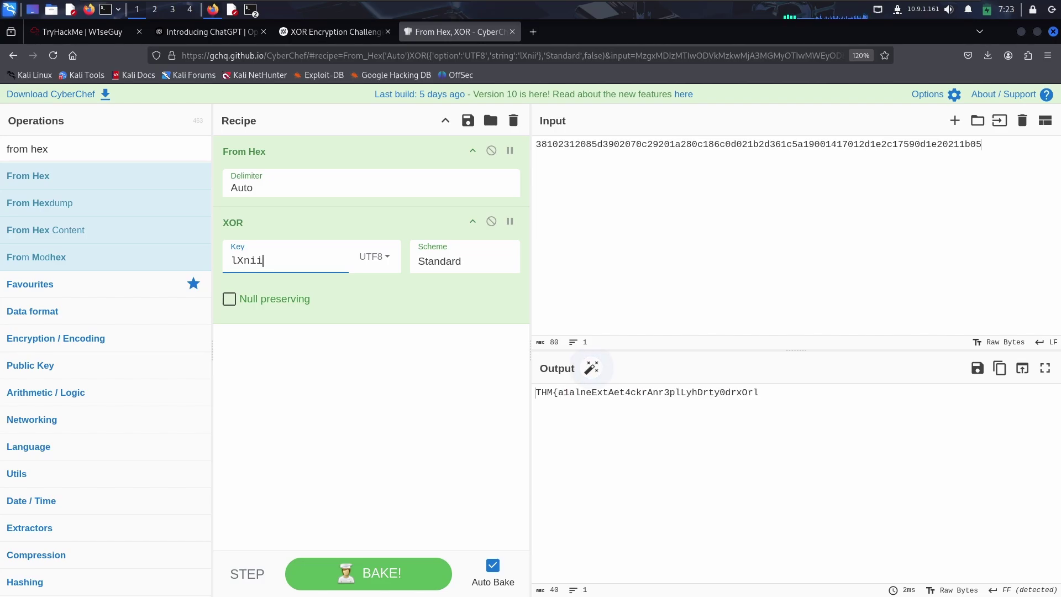
{"action": "key", "text": "BackSpace"}
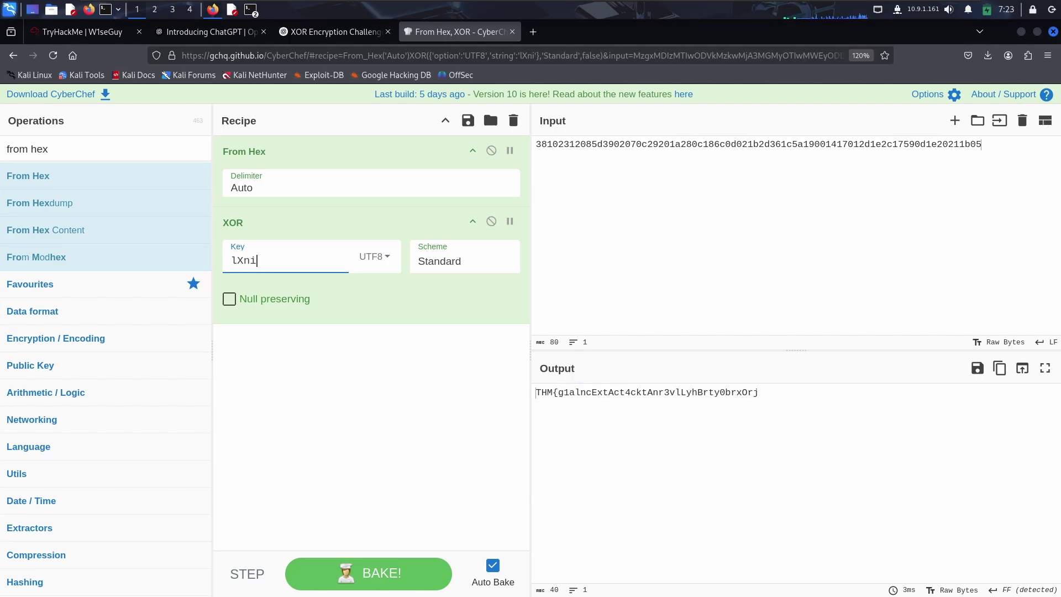
{"action": "type", "text": "p"}
{"action": "key", "text": "BackSpace"}
{"action": "type", "text": "s"}
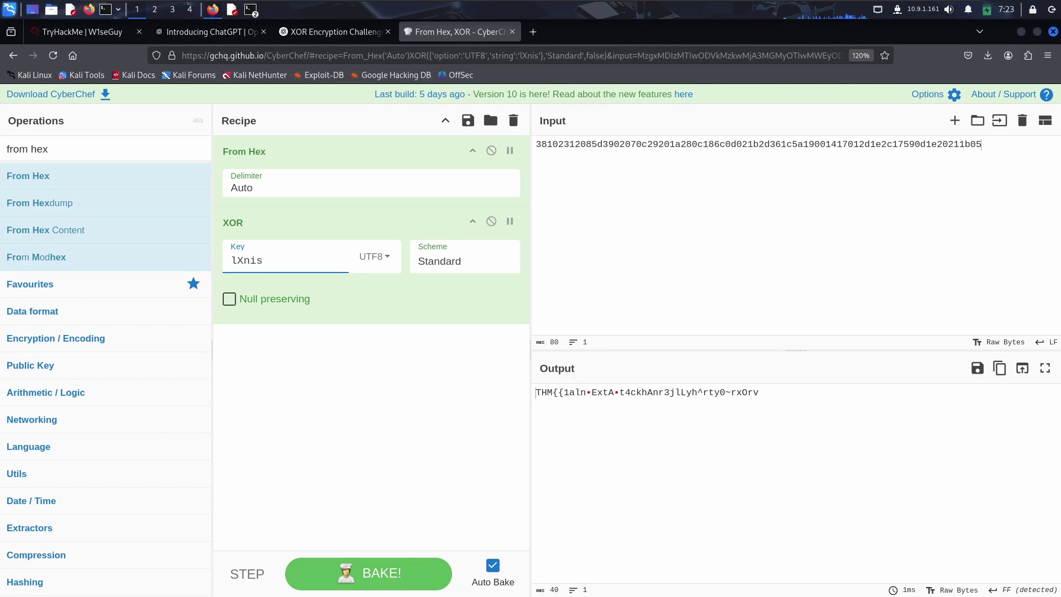
{"action": "key", "text": "BackSpace"}
{"action": "type", "text": "f"}
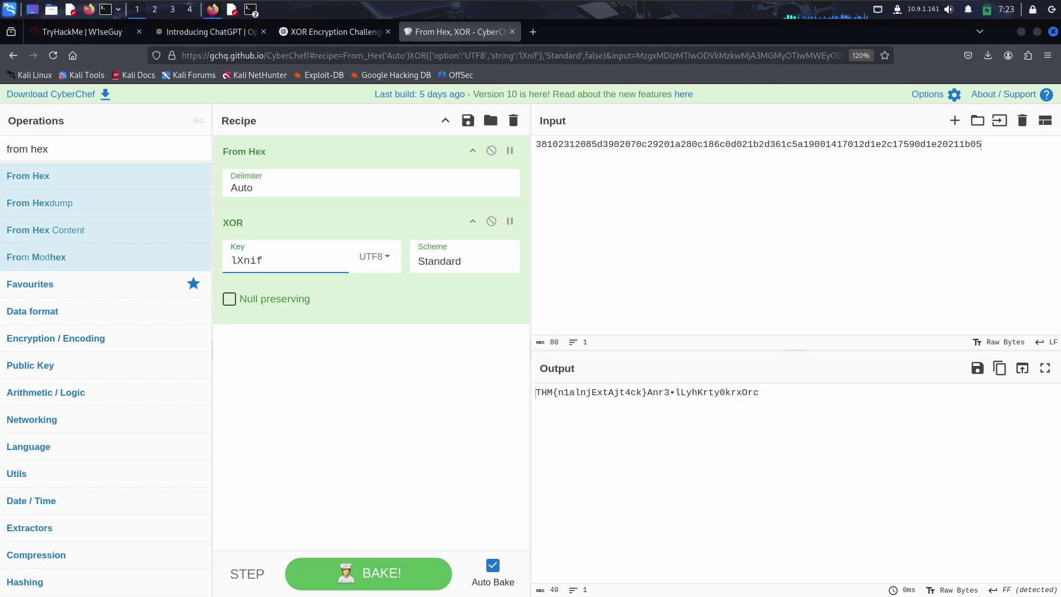
{"action": "key", "text": "BackSpace"}
{"action": "type", "text": "g"}
{"action": "key", "text": "BackSpace"}
{"action": "type", "text": "h"}
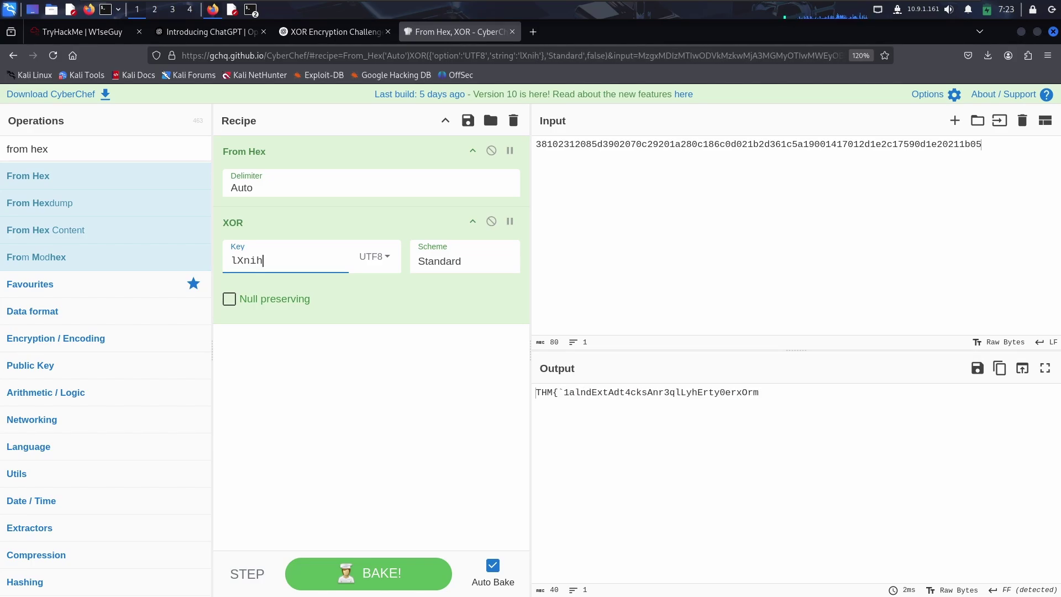
{"action": "key", "text": "BackSpace"}
{"action": "type", "text": "j"}
{"action": "key", "text": "BackSpace"}
{"action": "type", "text": "k"}
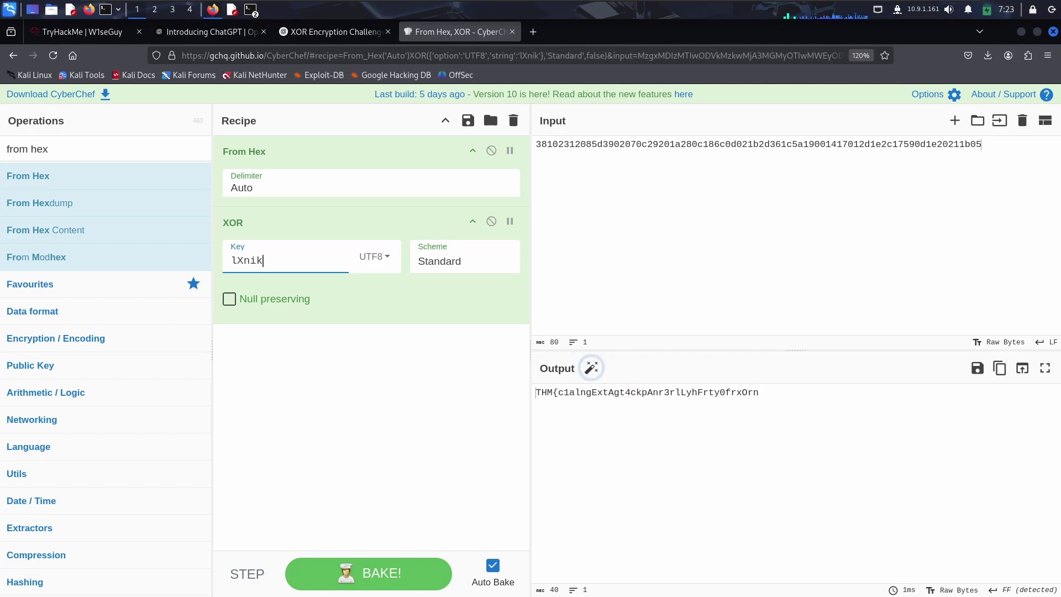
{"action": "key", "text": "BackSpace"}
{"action": "type", "text": "l"}
{"action": "key", "text": "BackSpace"}
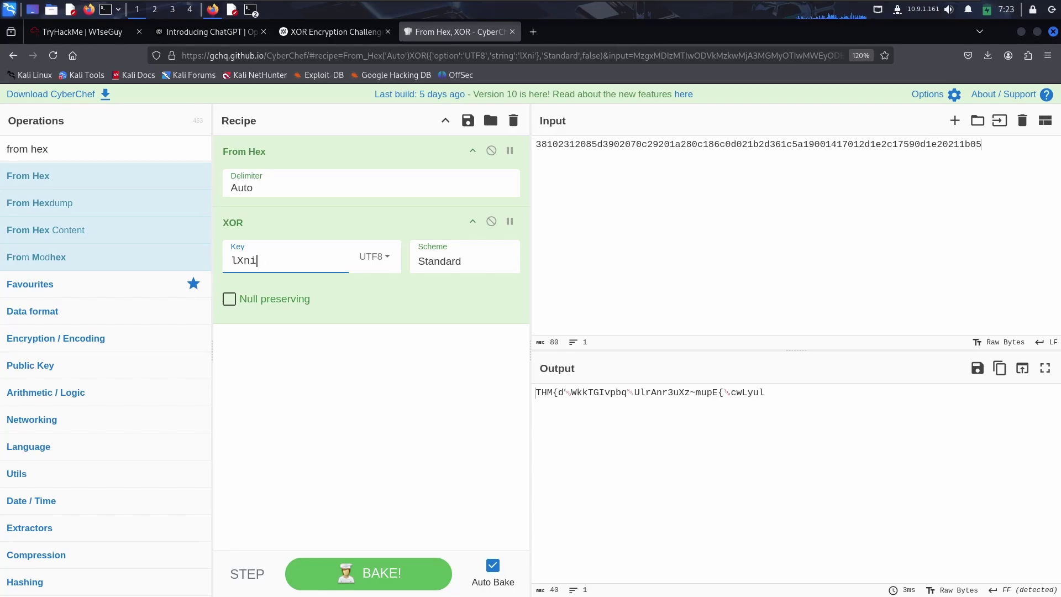
{"action": "type", "text": "m"}
{"action": "key", "text": "BackSpace"}
{"action": "type", "text": "x"}
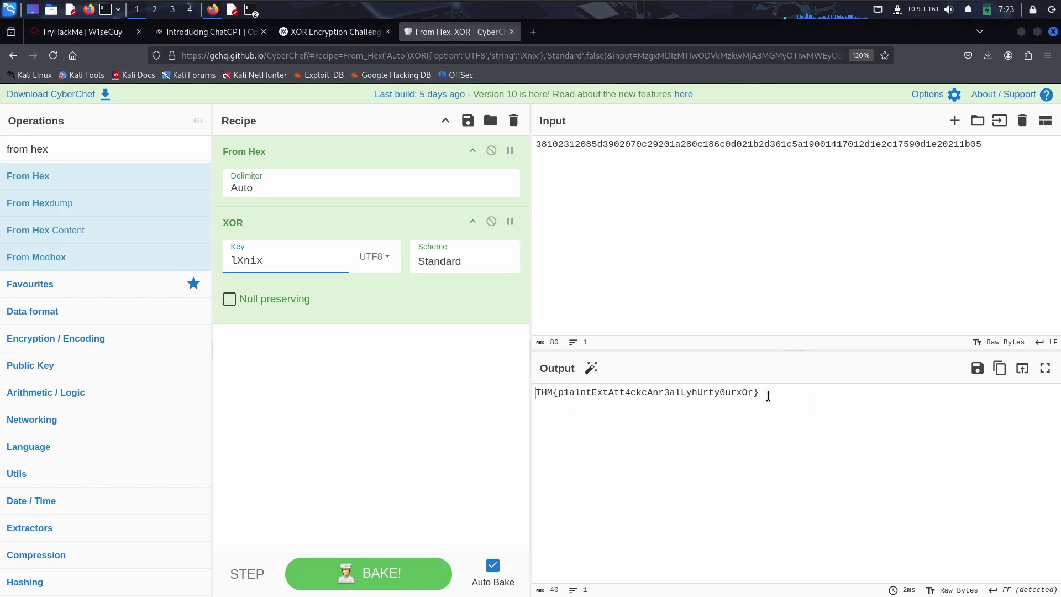
{"action": "left_click_drag", "start_coordinate": [771, 394], "coordinate": [511, 395]}
{"action": "key", "text": "ctrl+c"}
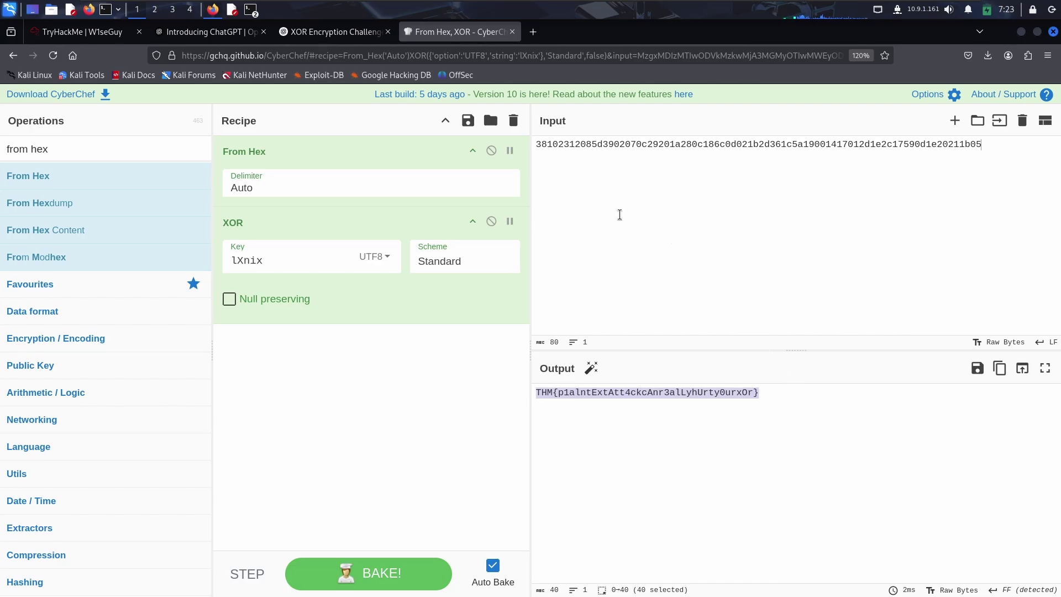
Paste and submit the first flag on TryHackMe, then bring the netcat terminal back.
{"action": "left_click", "coordinate": [100, 36]}
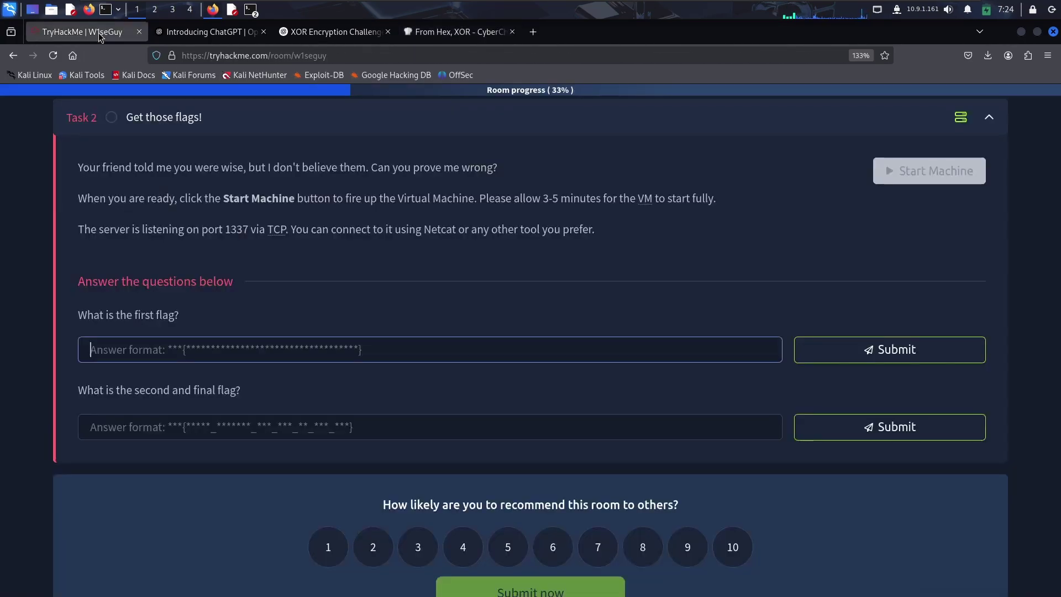
{"action": "left_click", "coordinate": [120, 353]}
{"action": "key", "text": "ctrl+v"}
{"action": "left_click", "coordinate": [902, 348]}
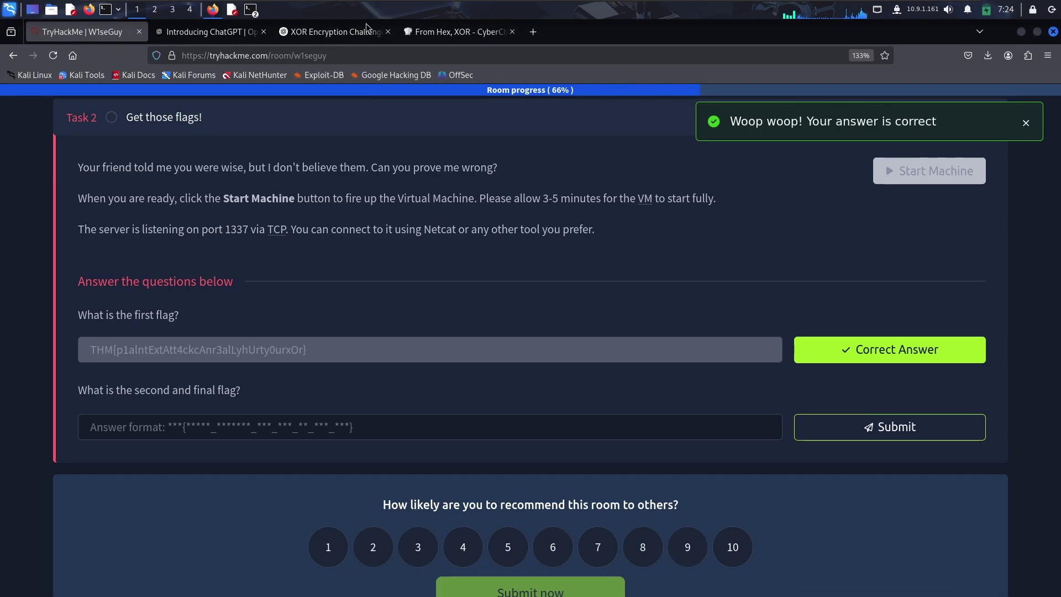
{"action": "left_click", "coordinate": [251, 10]}
{"action": "left_click", "coordinate": [313, 27]}
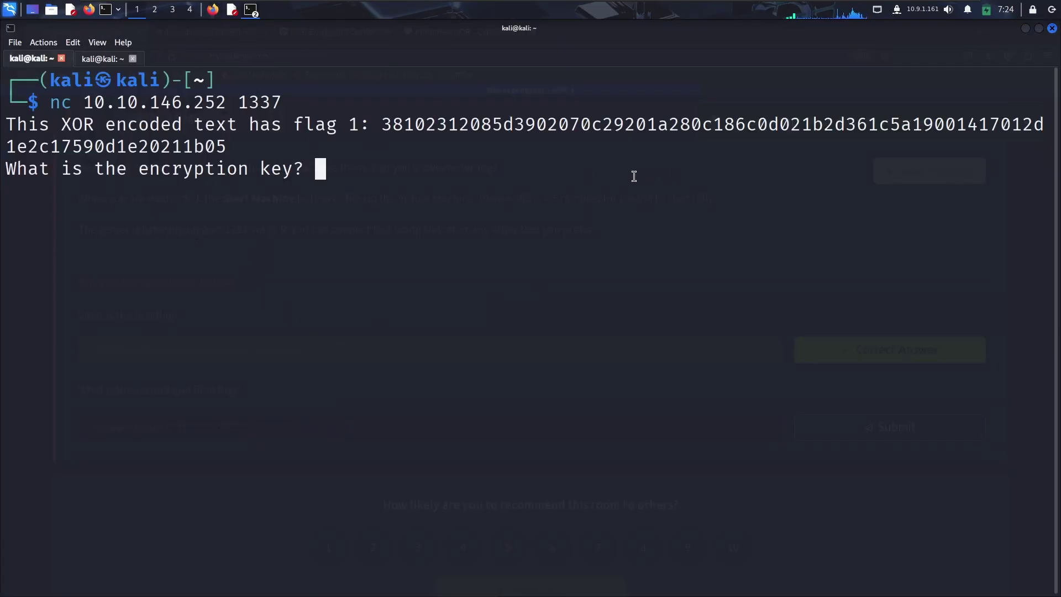
{"action": "double_click", "coordinate": [509, 136]}
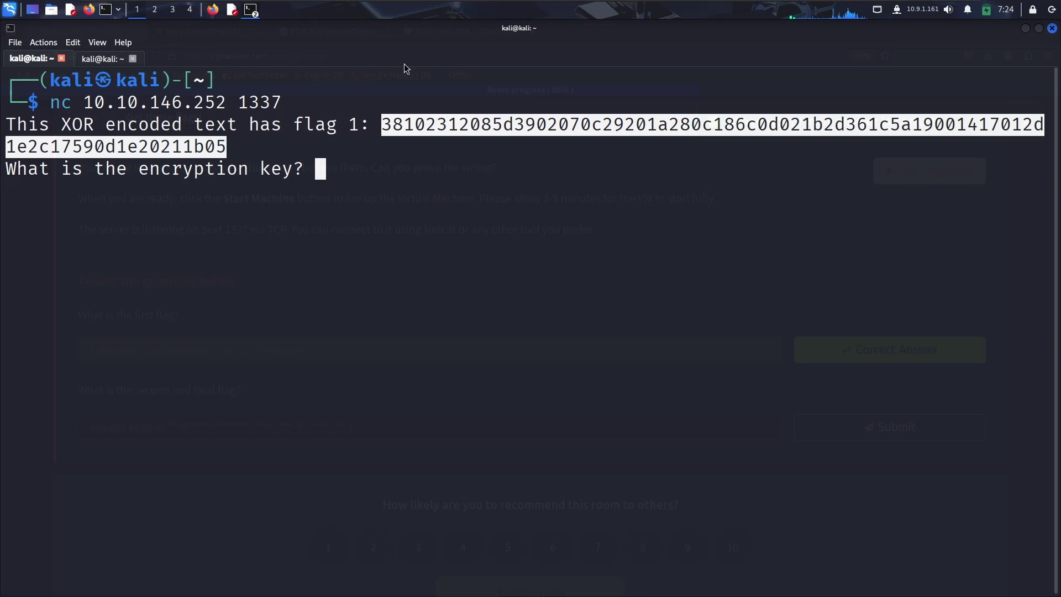
{"action": "left_click", "coordinate": [220, 10]}
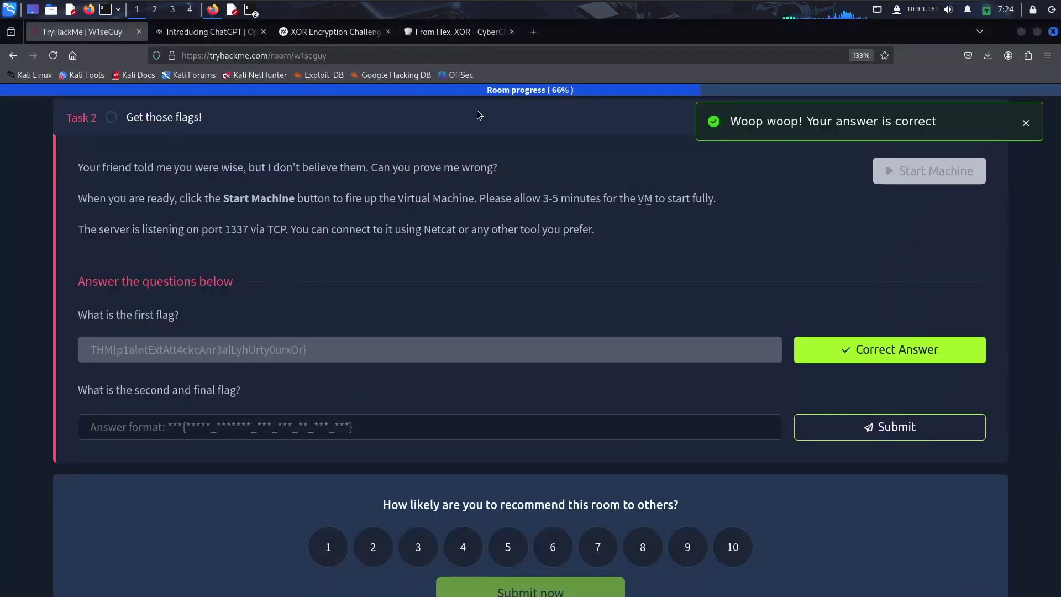
{"action": "left_click", "coordinate": [293, 31]}
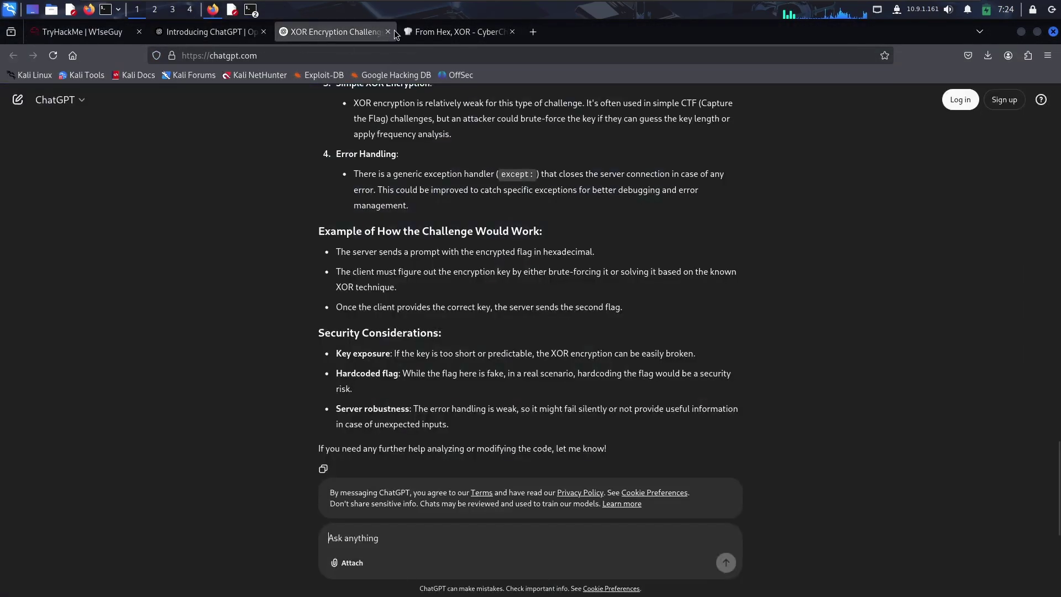
{"action": "left_click", "coordinate": [430, 34]}
{"action": "double_click", "coordinate": [278, 255]}
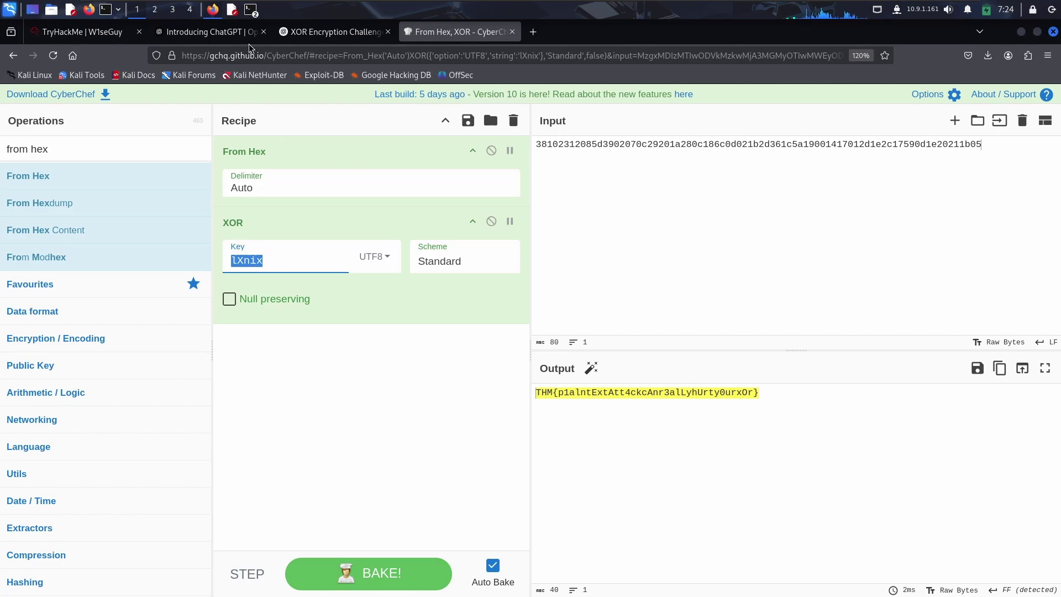
{"action": "left_click", "coordinate": [251, 11]}
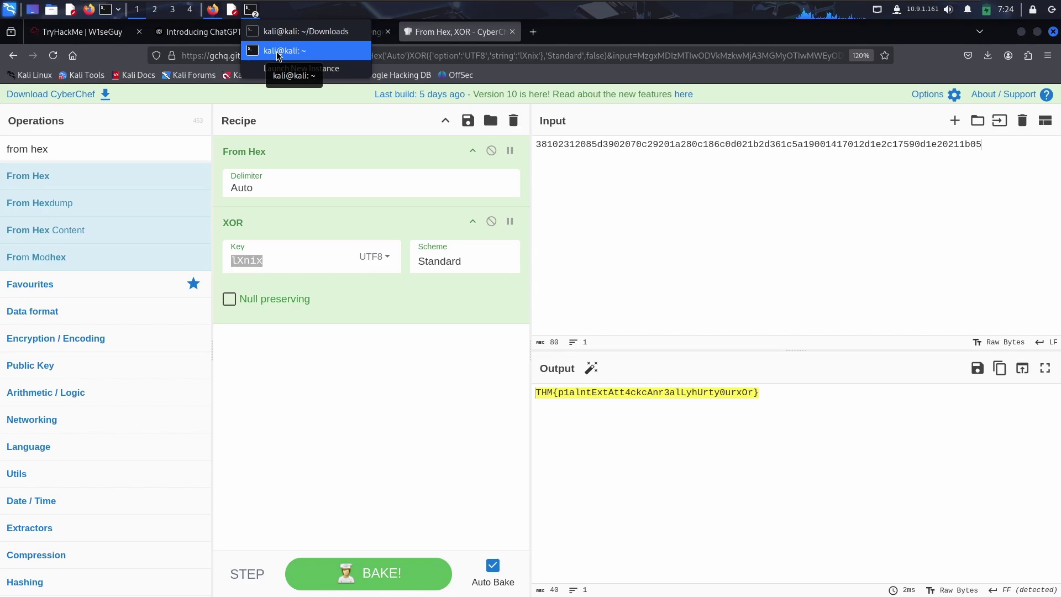
{"action": "left_click", "coordinate": [278, 51]}
{"action": "left_click", "coordinate": [401, 190]}
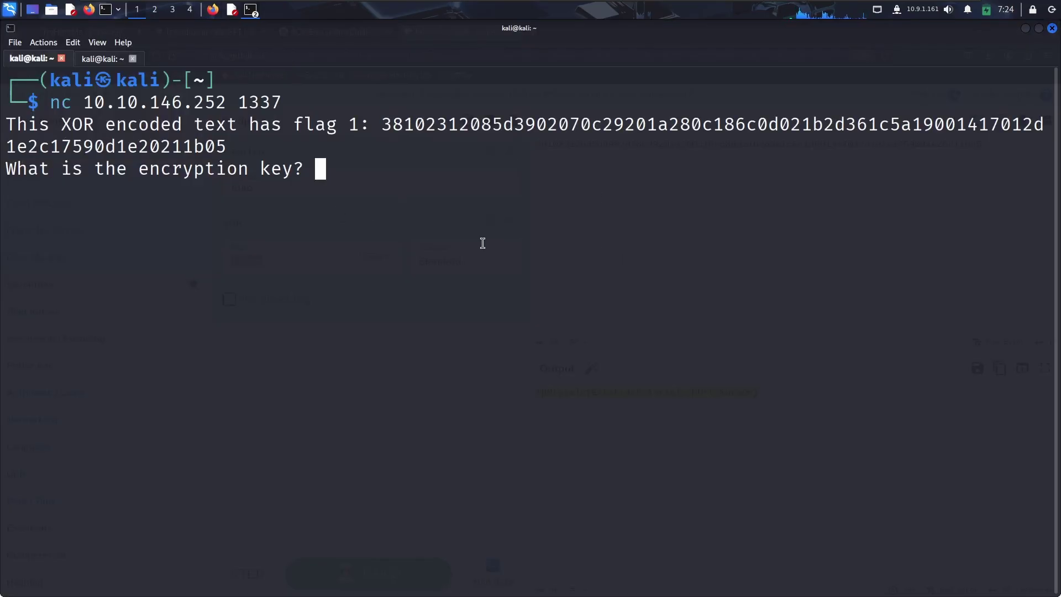
{"action": "type", "text": "lXnix"}
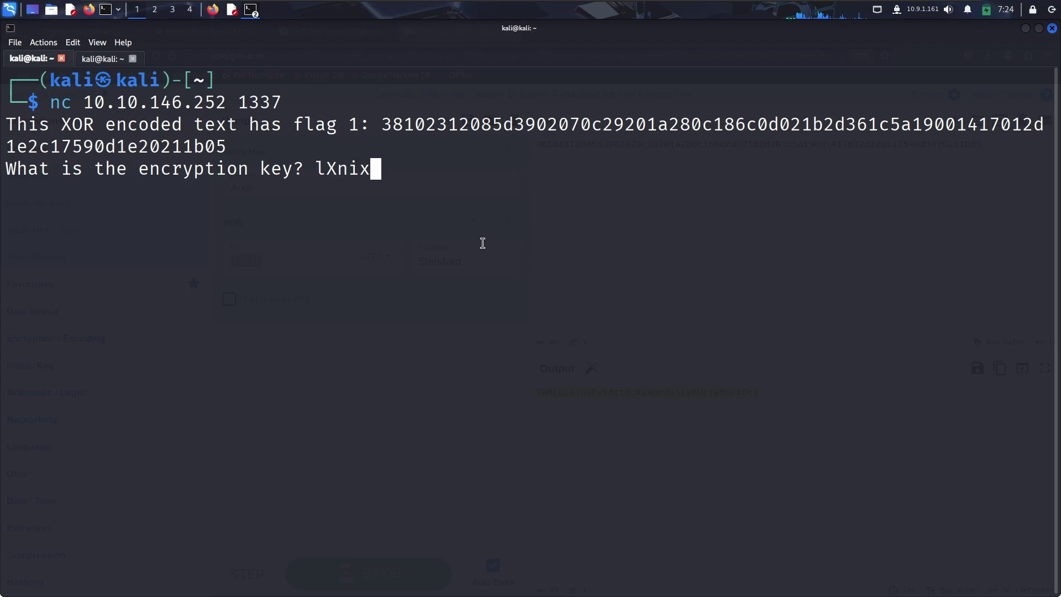
{"action": "key", "text": "Return"}
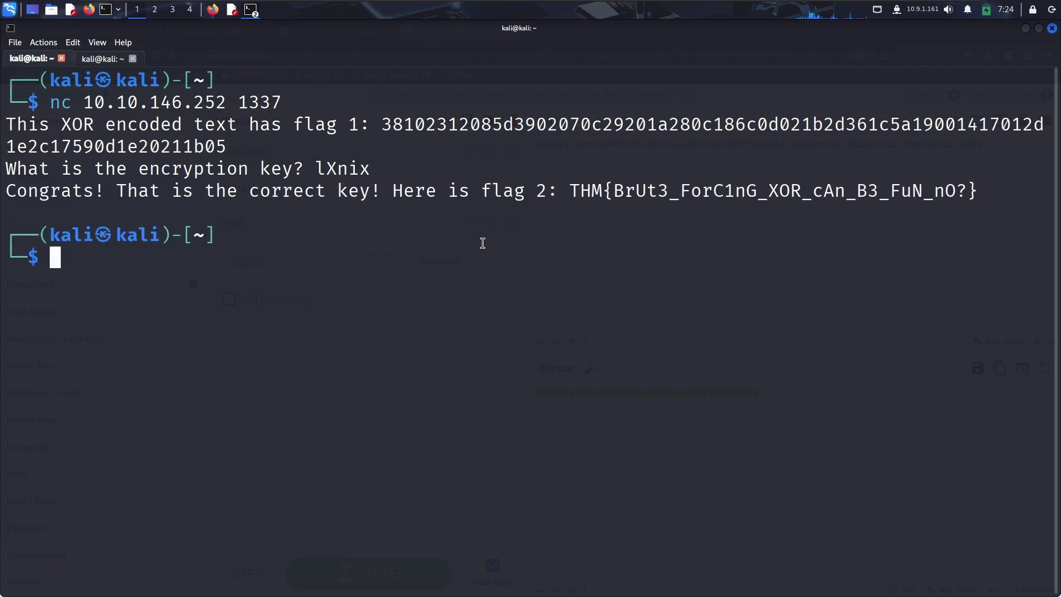
{"action": "left_click_drag", "start_coordinate": [570, 191], "coordinate": [985, 191]}
{"action": "right_click", "coordinate": [969, 203]}
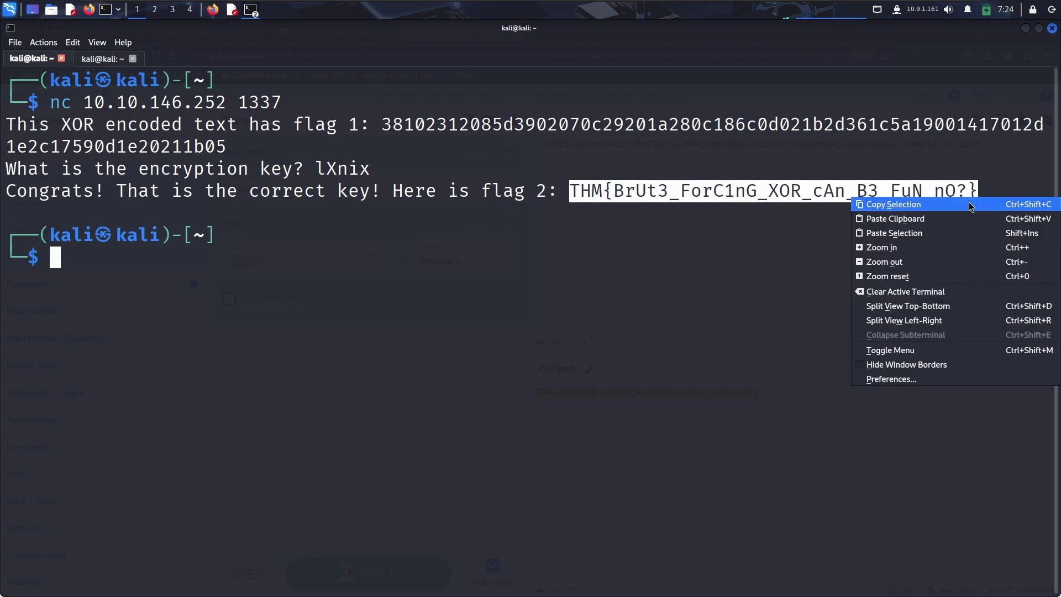
{"action": "left_click", "coordinate": [970, 205]}
{"action": "left_click", "coordinate": [214, 11]}
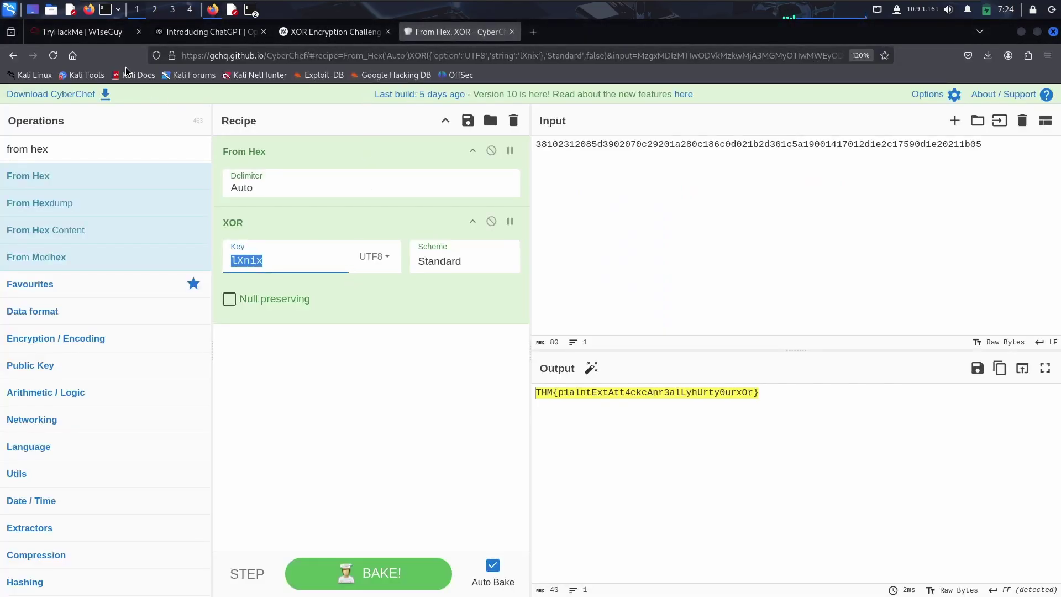
{"action": "left_click", "coordinate": [102, 32]}
{"action": "left_click", "coordinate": [239, 430]}
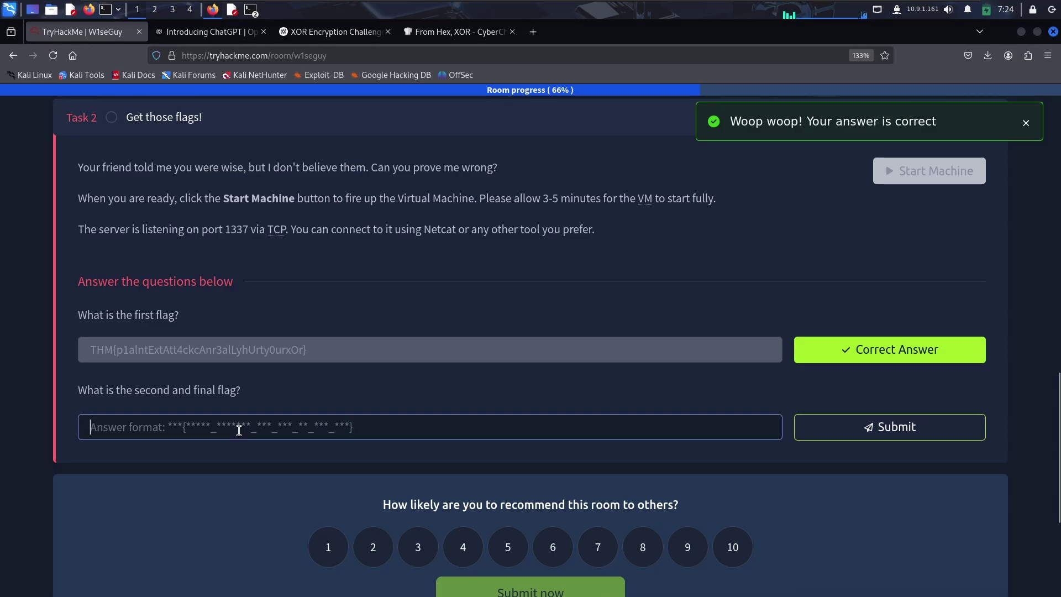
{"action": "key", "text": "ctrl+v"}
{"action": "left_click", "coordinate": [983, 429]}
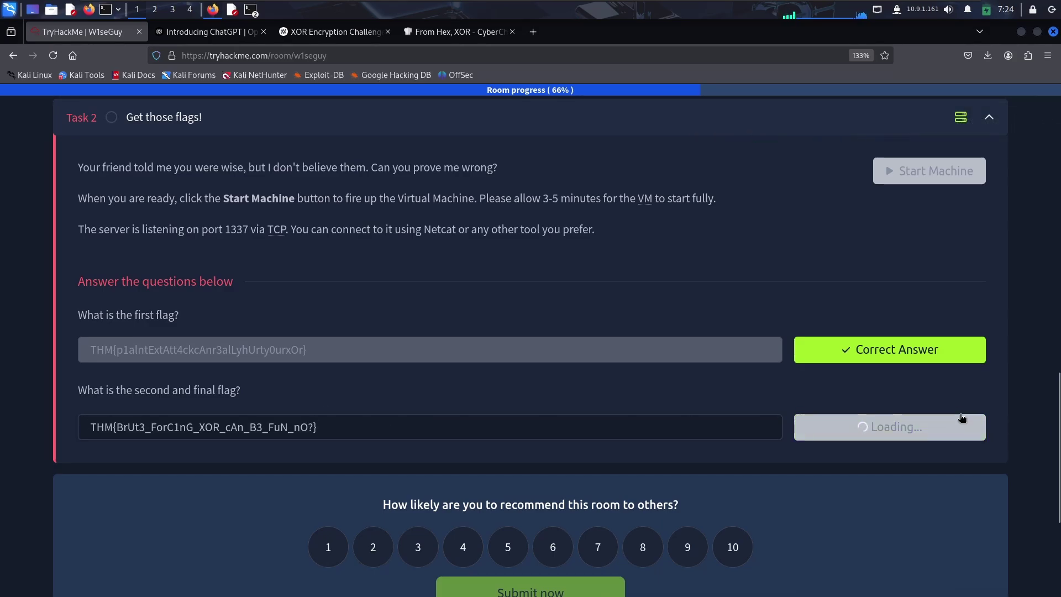